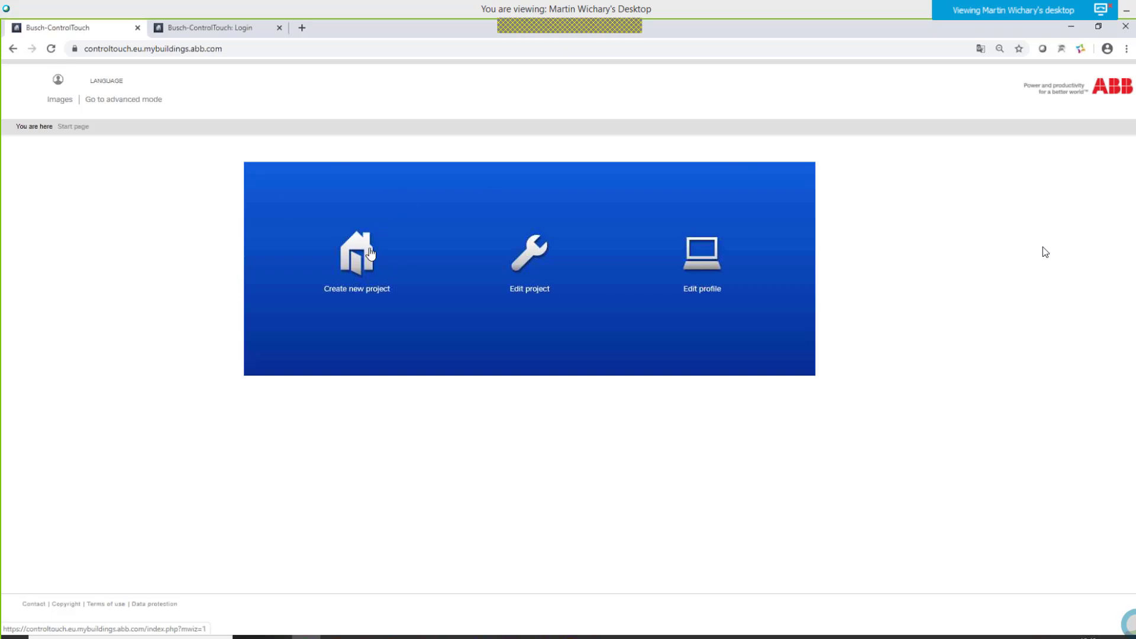
- Create a new project and assign the listed existing device to it
click(366, 253)
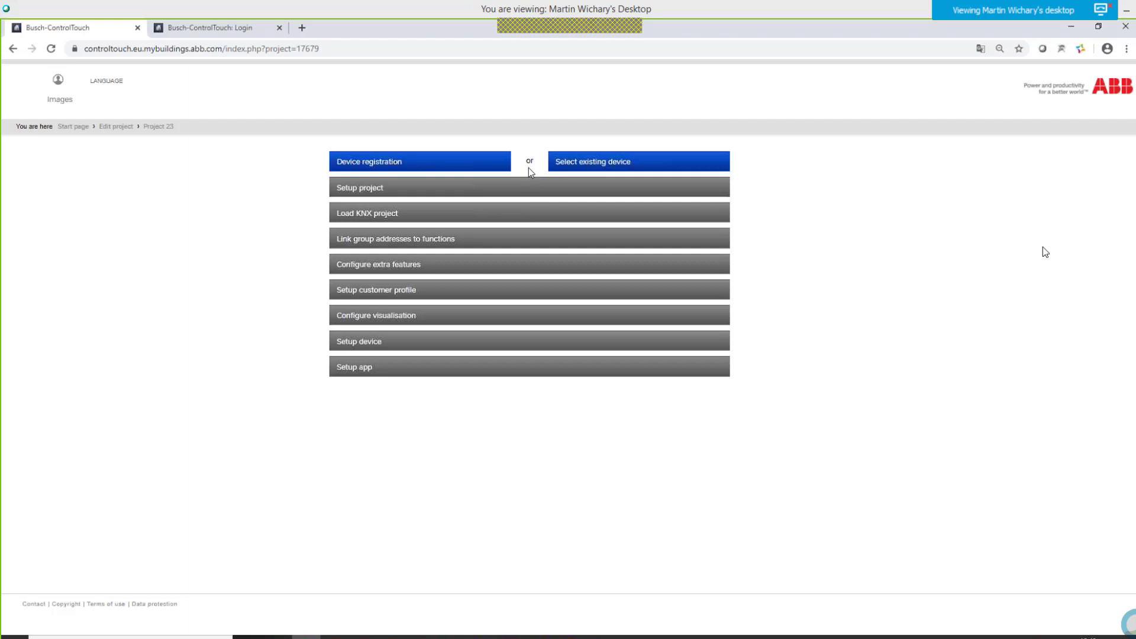
click(578, 169)
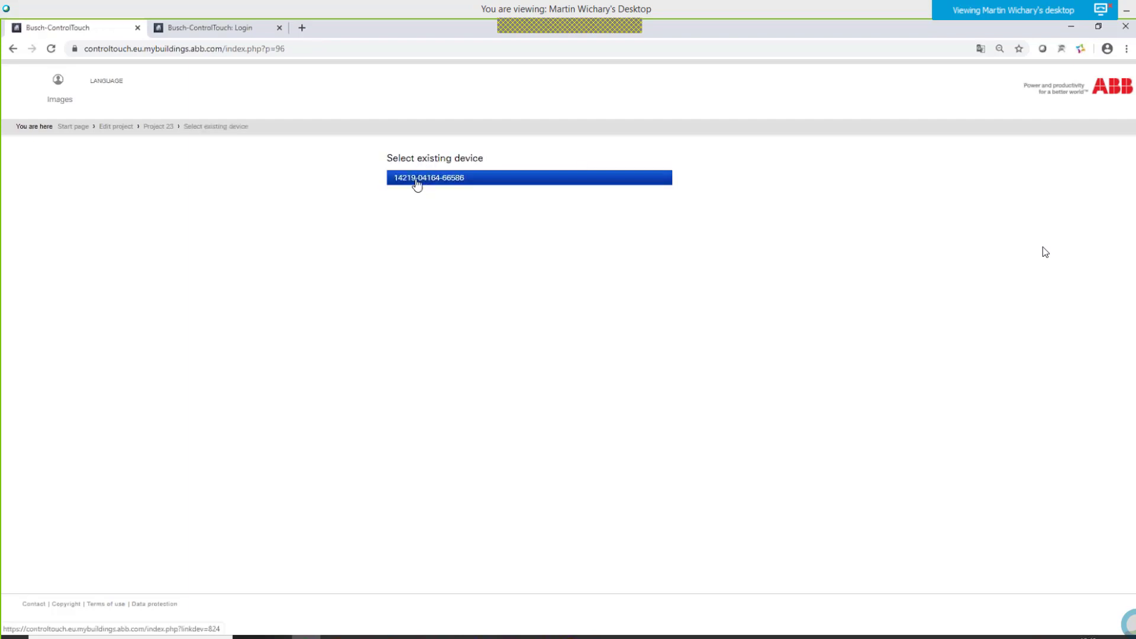
click(417, 181)
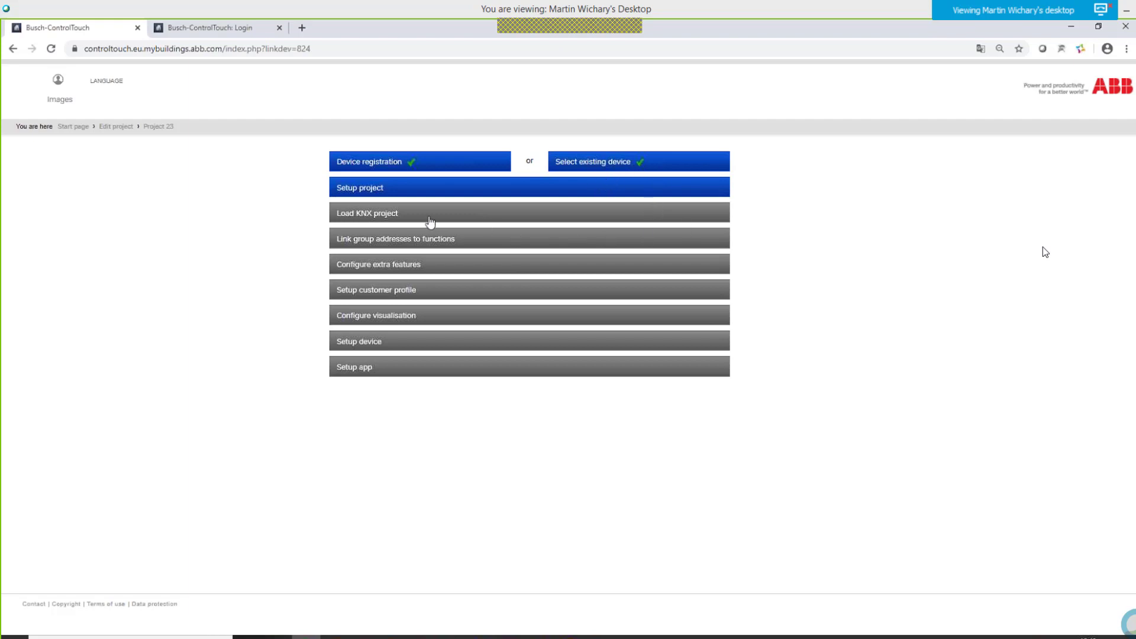
- Open the project setup and rename the project as "Online Learning Session"
click(359, 190)
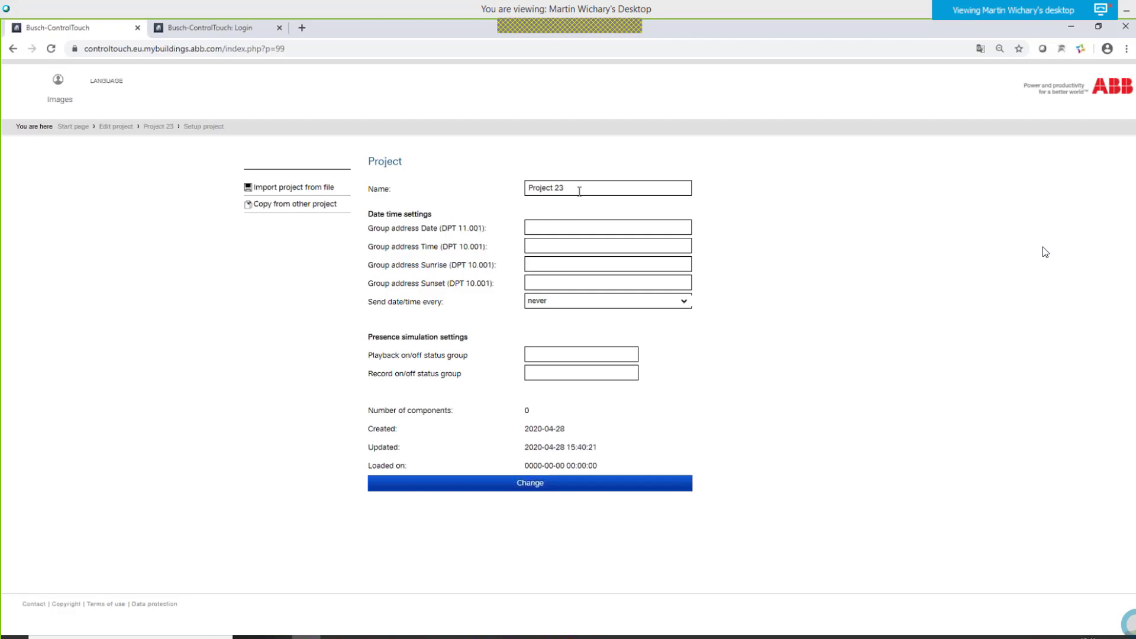
drag(578, 189, 502, 190)
text(Online )
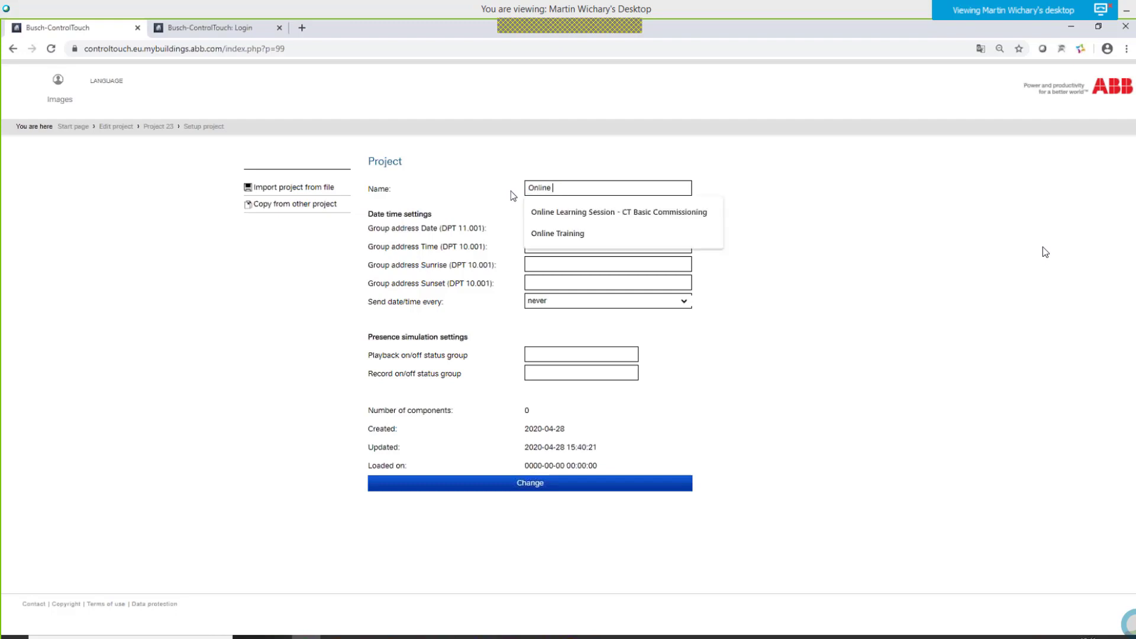
text(Learning Session)
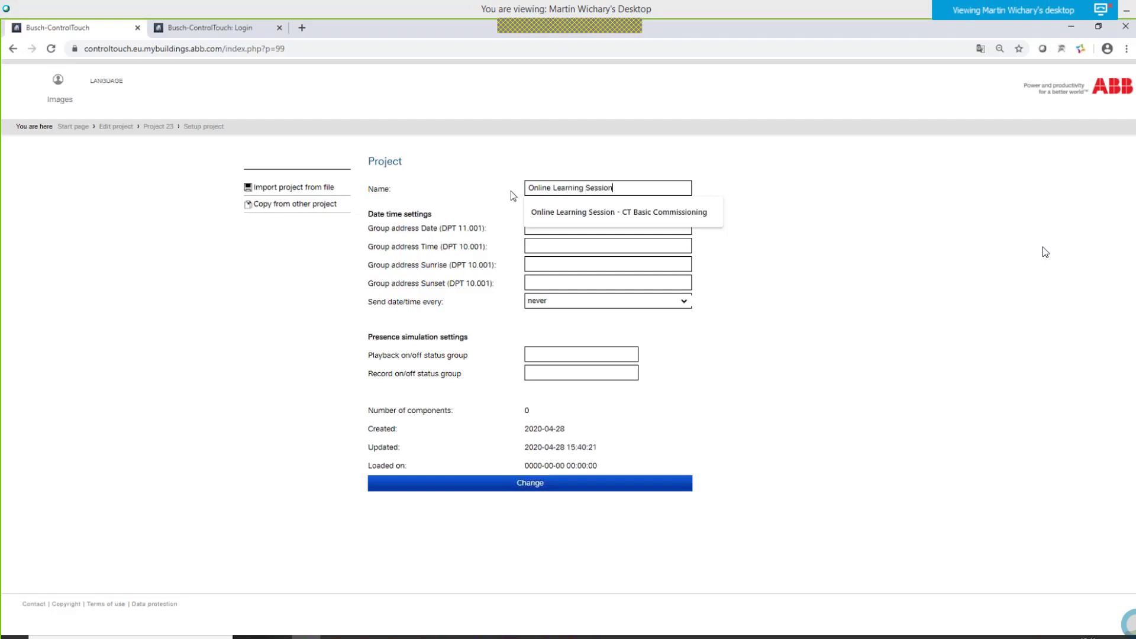
key(Tab)
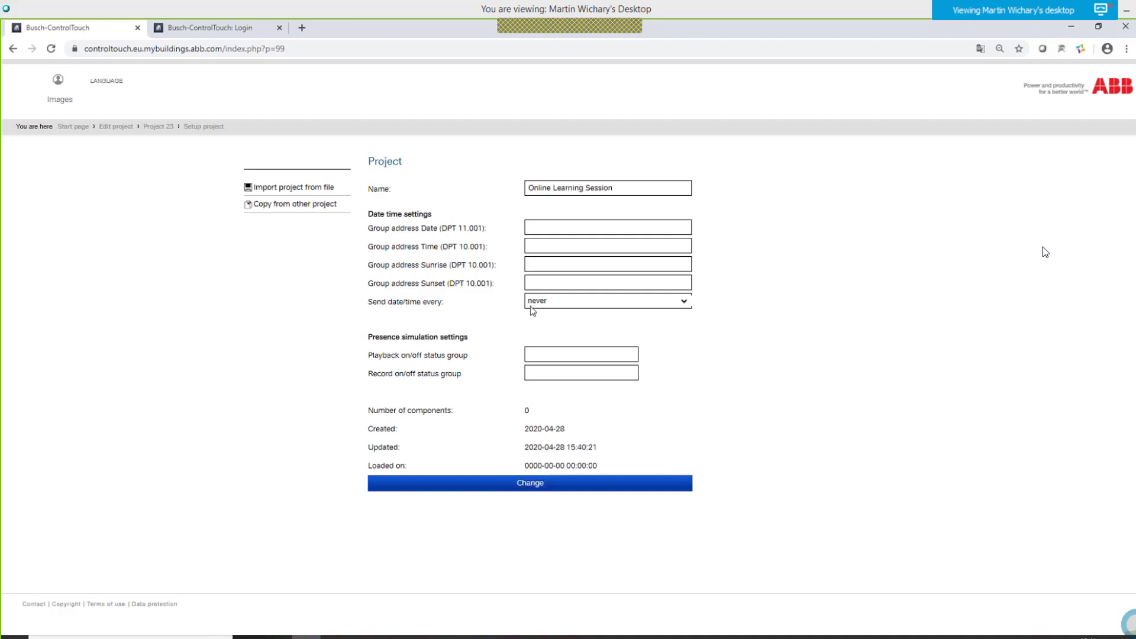
- Set the date group address to 3 0 0 and time to 3 0 1, sent every 30 minutes, and save the project settings
click(532, 230)
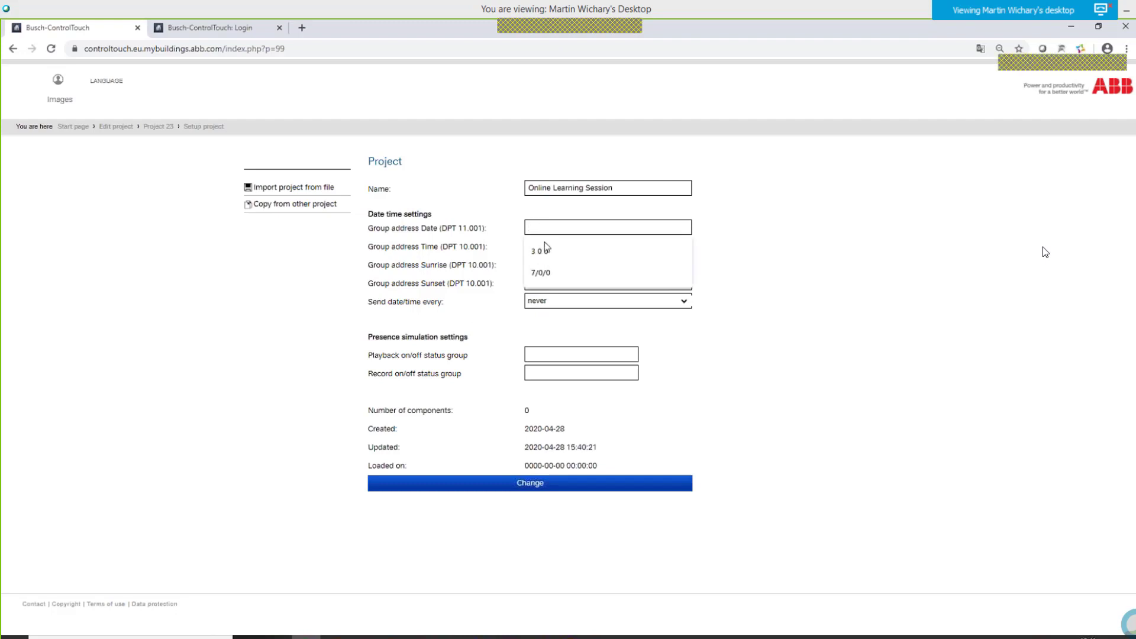
click(547, 250)
click(548, 251)
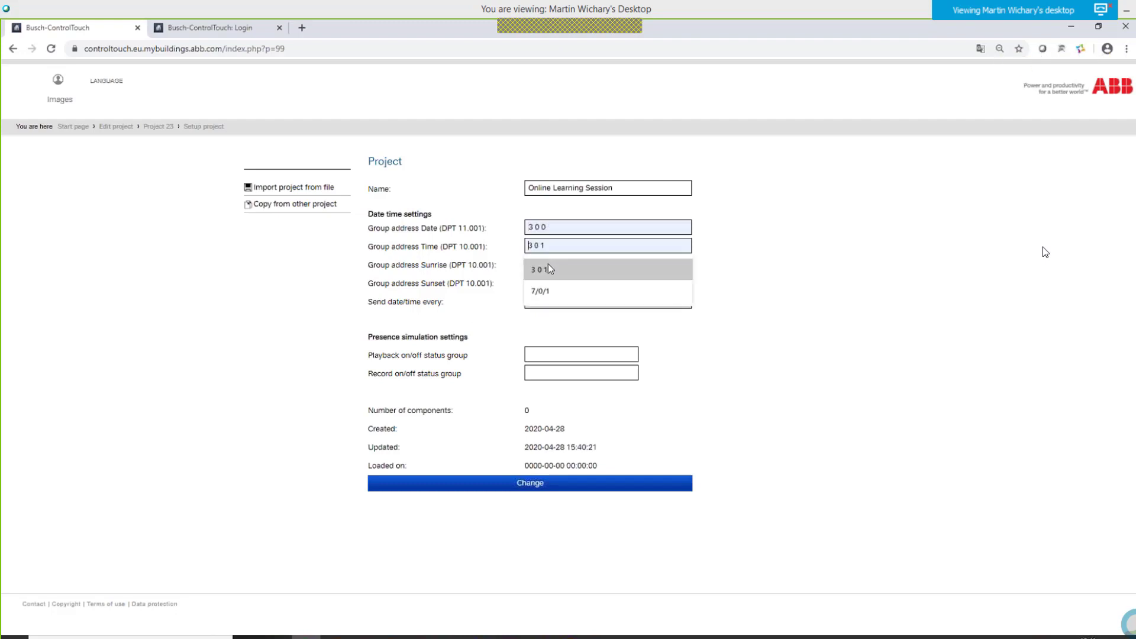
click(547, 264)
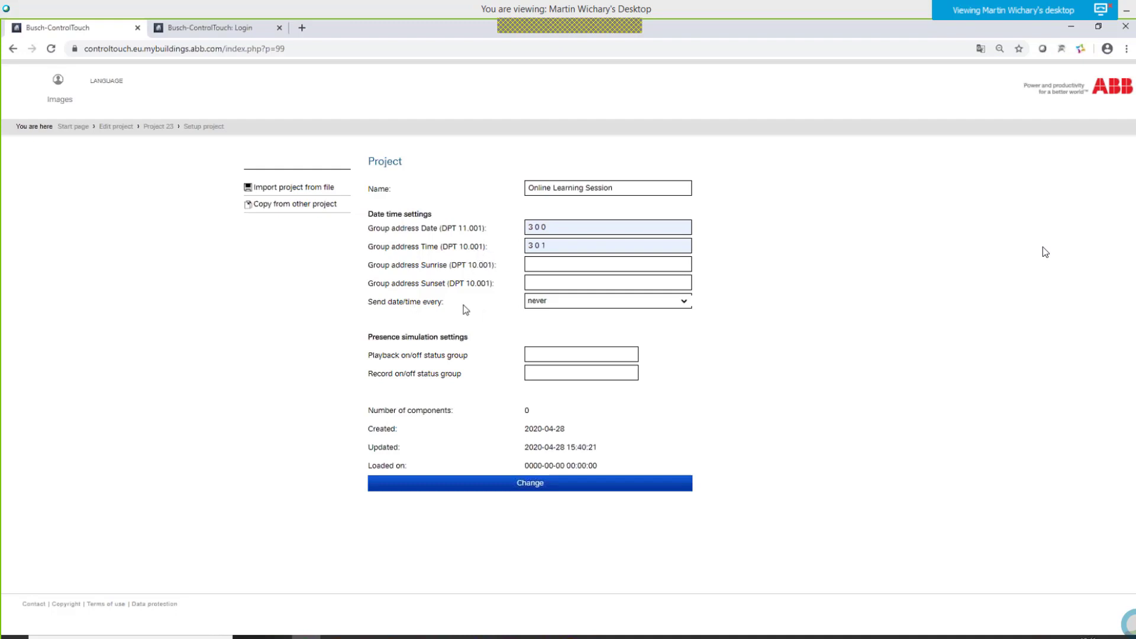
click(548, 302)
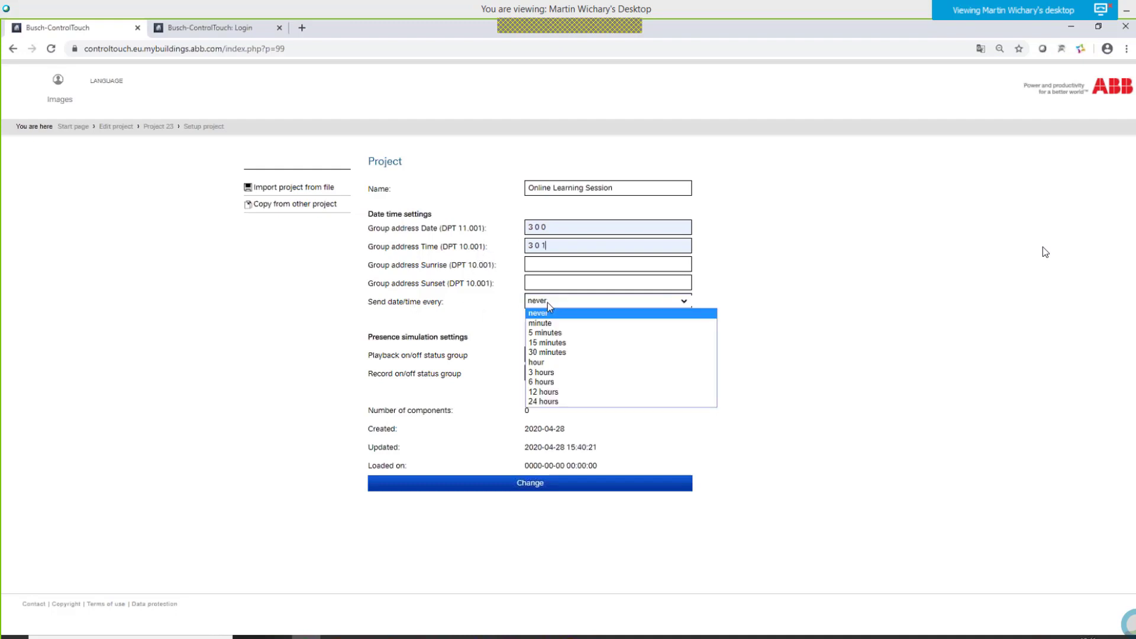
click(547, 352)
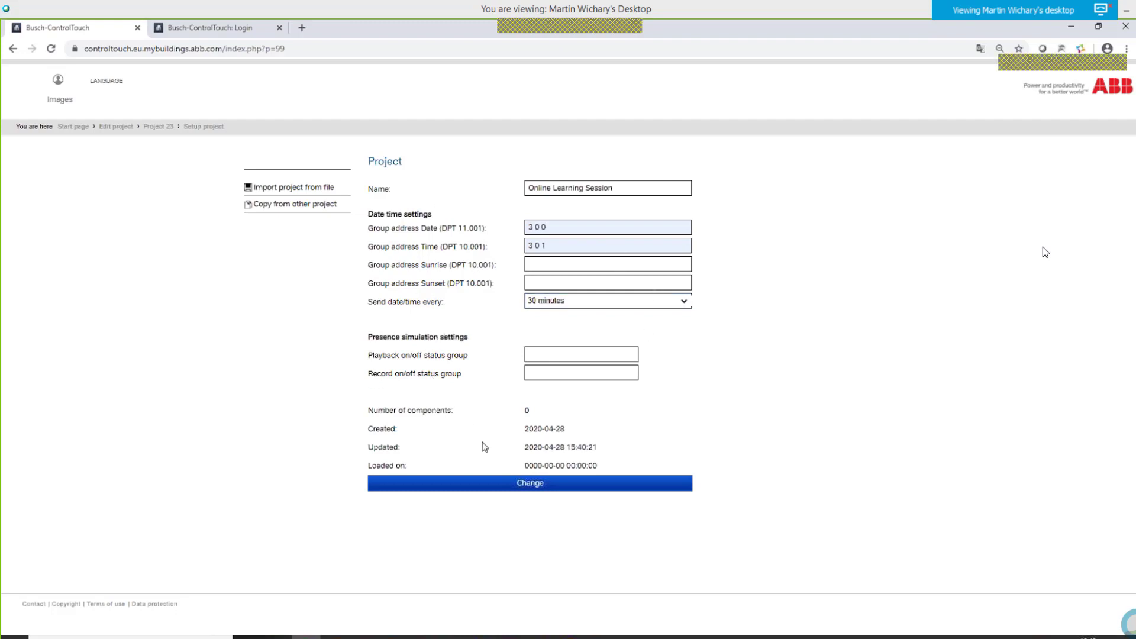
click(492, 492)
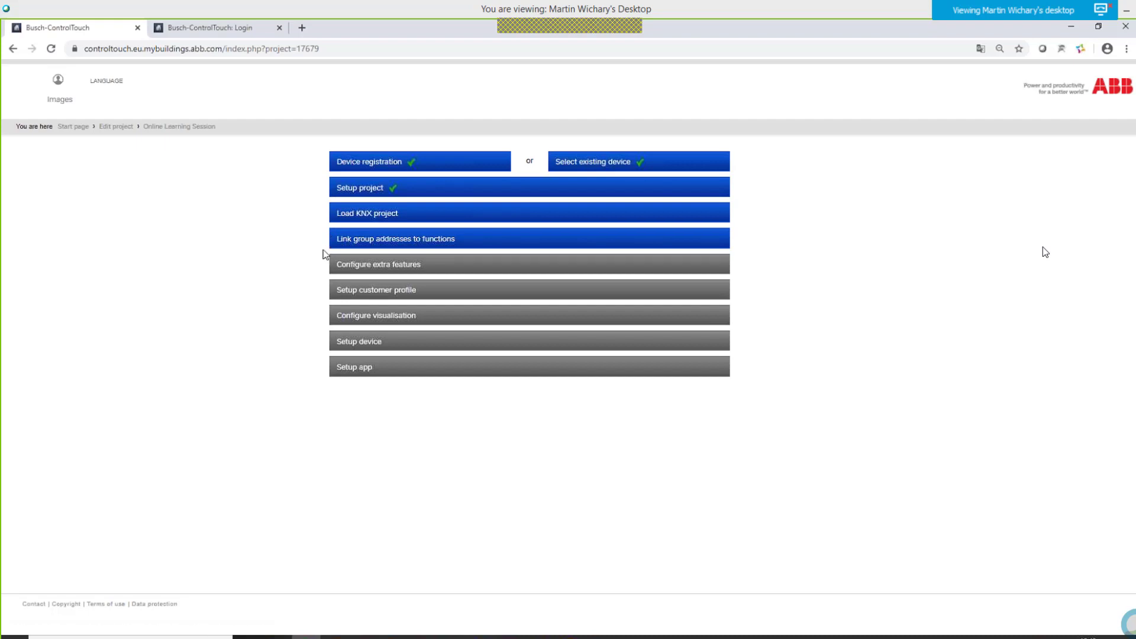
- Import the KNX project file "ControlTouch - Basic Commissioning.knxproj" and continue to its group addresses
click(404, 216)
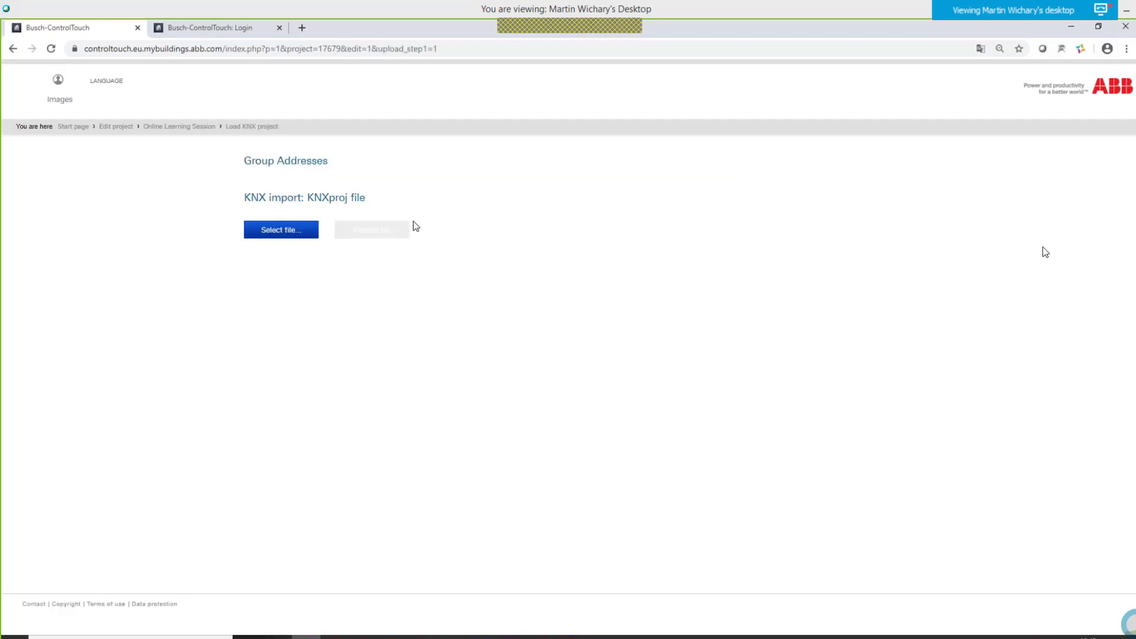
click(282, 230)
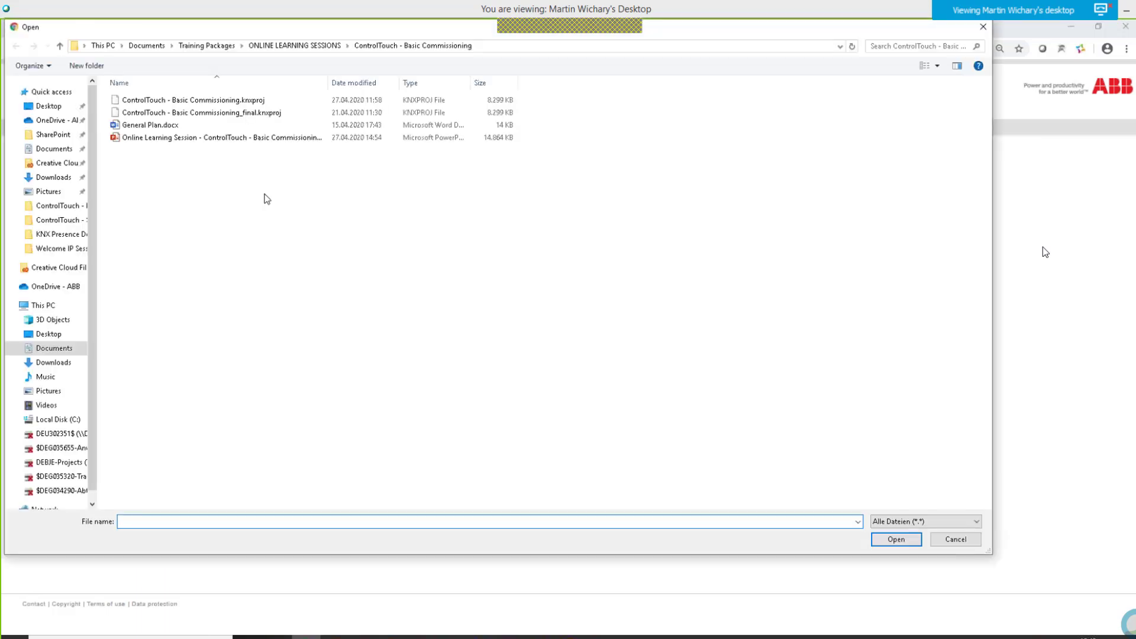
click(185, 102)
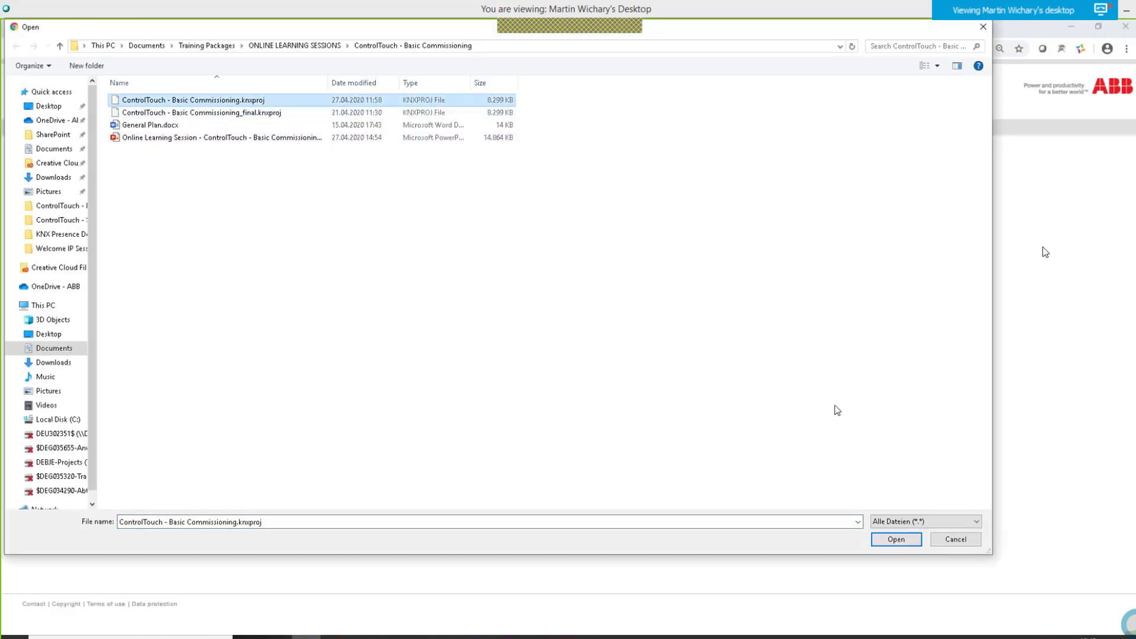
click(892, 537)
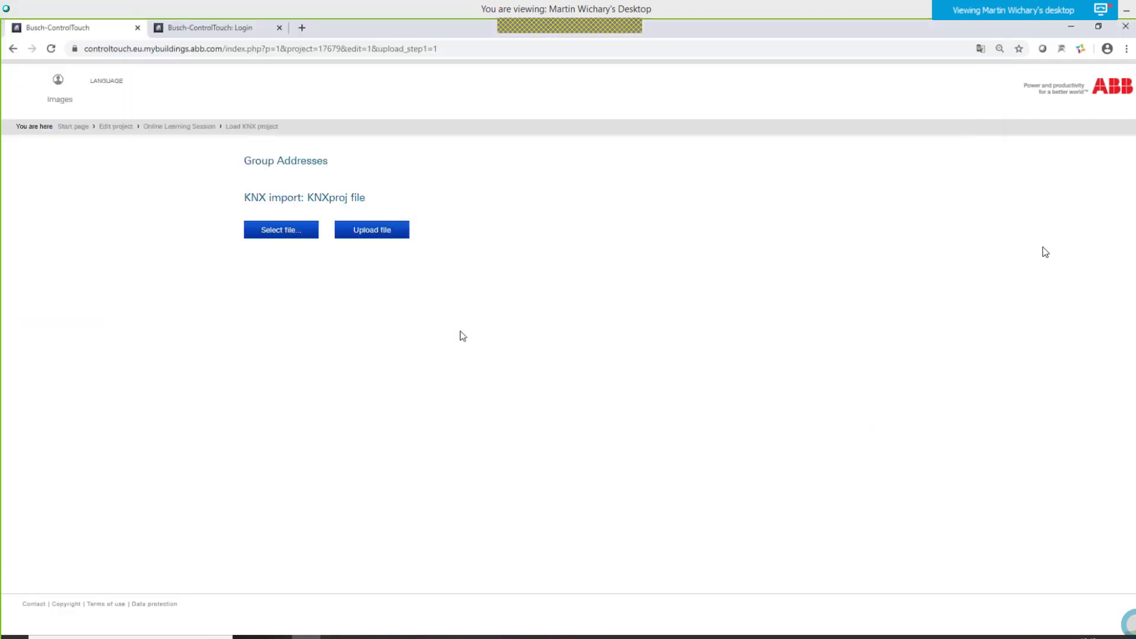
click(372, 232)
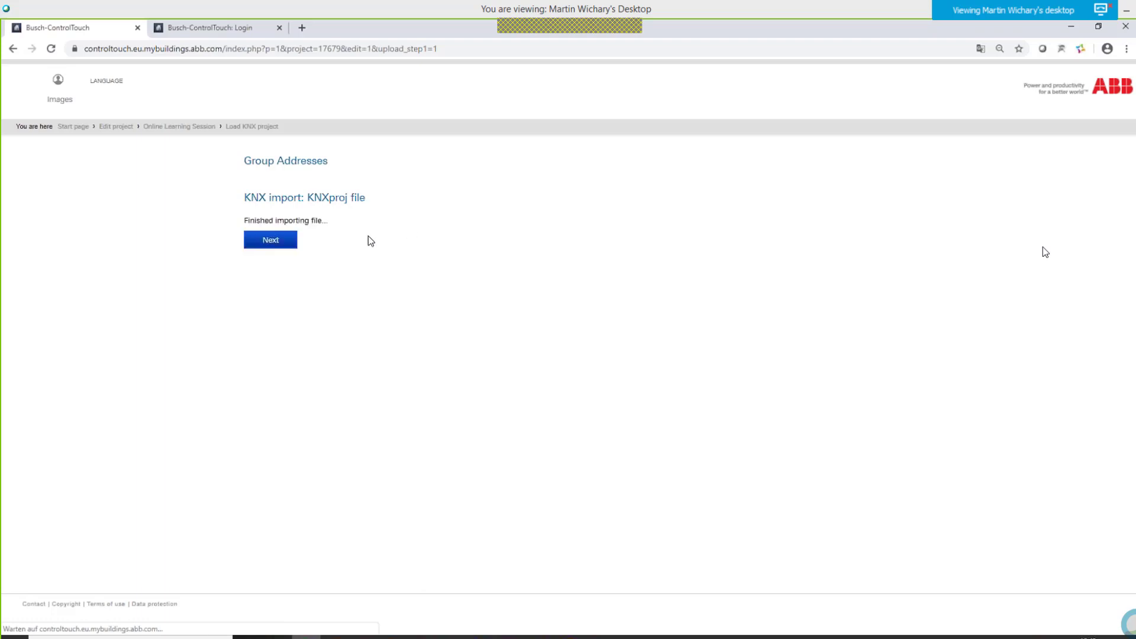
click(271, 240)
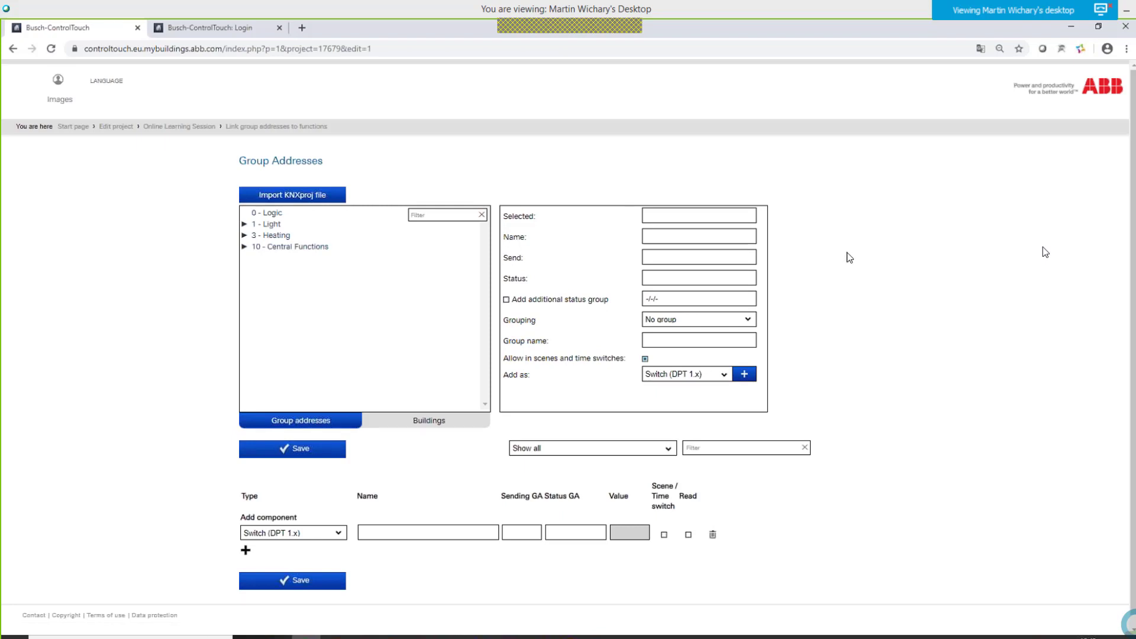
scroll(847, 257, down, 1)
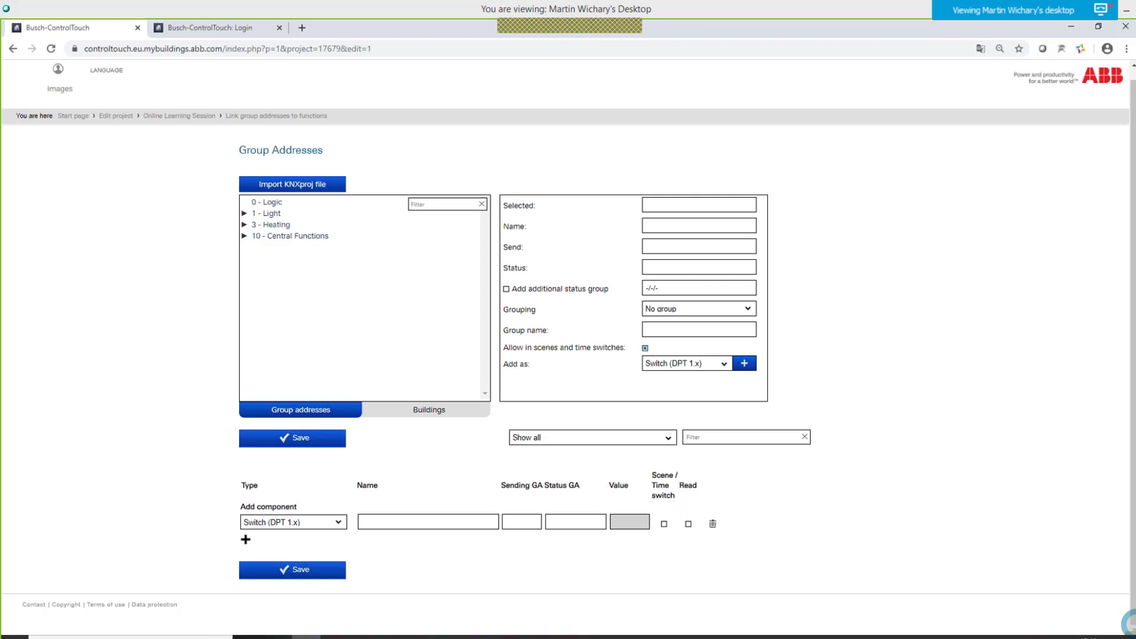
click(324, 524)
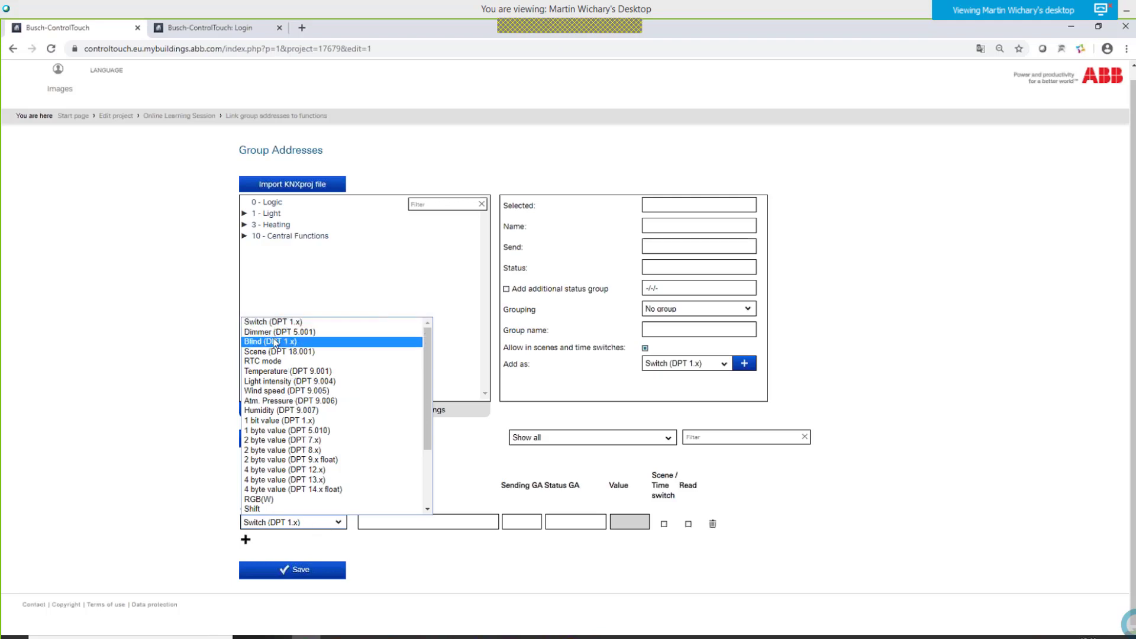
click(161, 390)
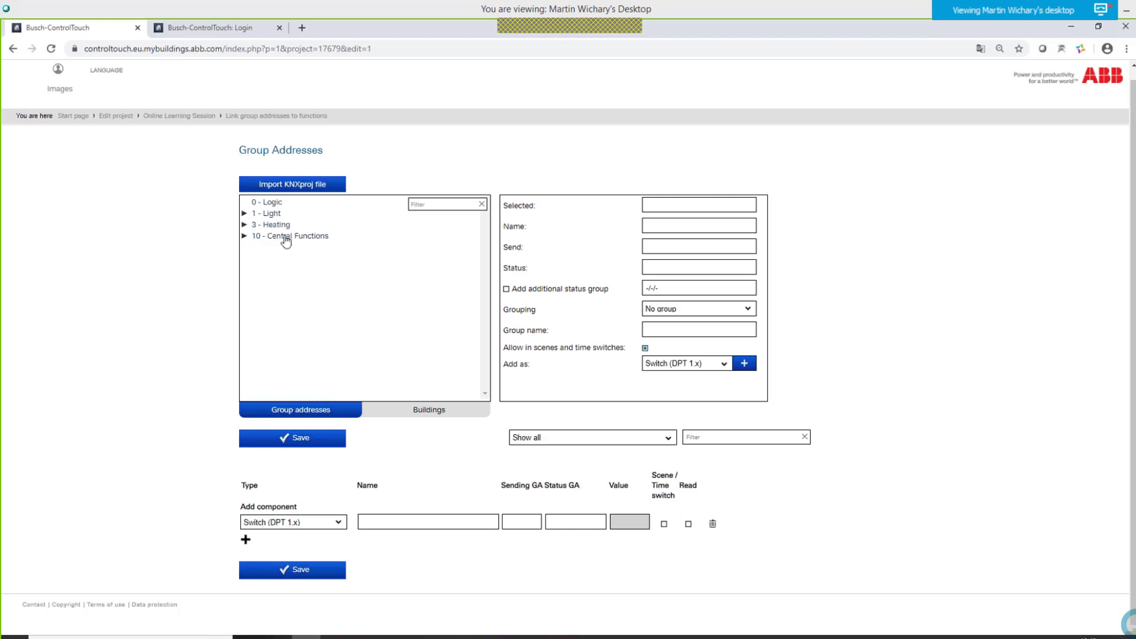
- Add all group addresses of 1/0 - Switching under Light as Switch (DPT 1.x) components, grouped by main and middle groups
click(244, 213)
click(250, 224)
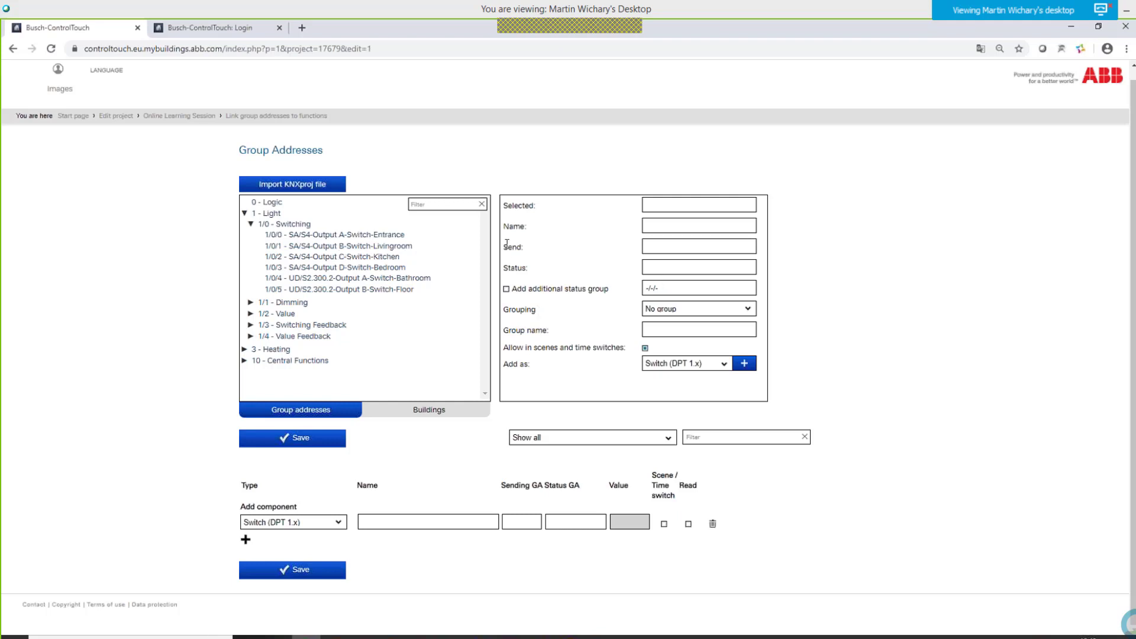
click(289, 228)
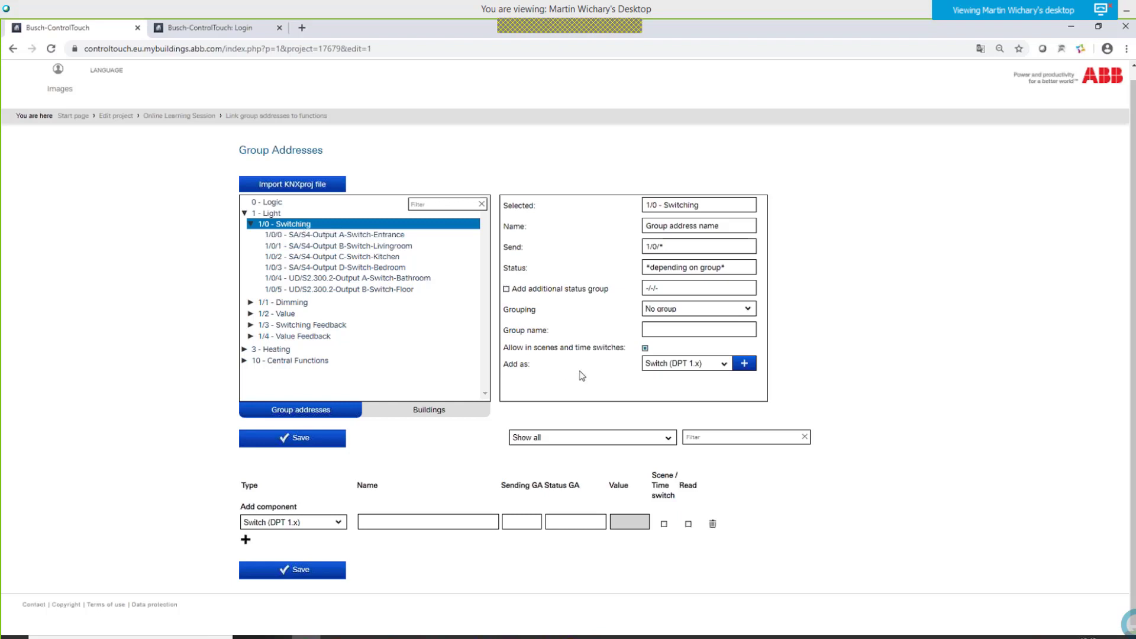
click(687, 366)
click(685, 377)
click(671, 312)
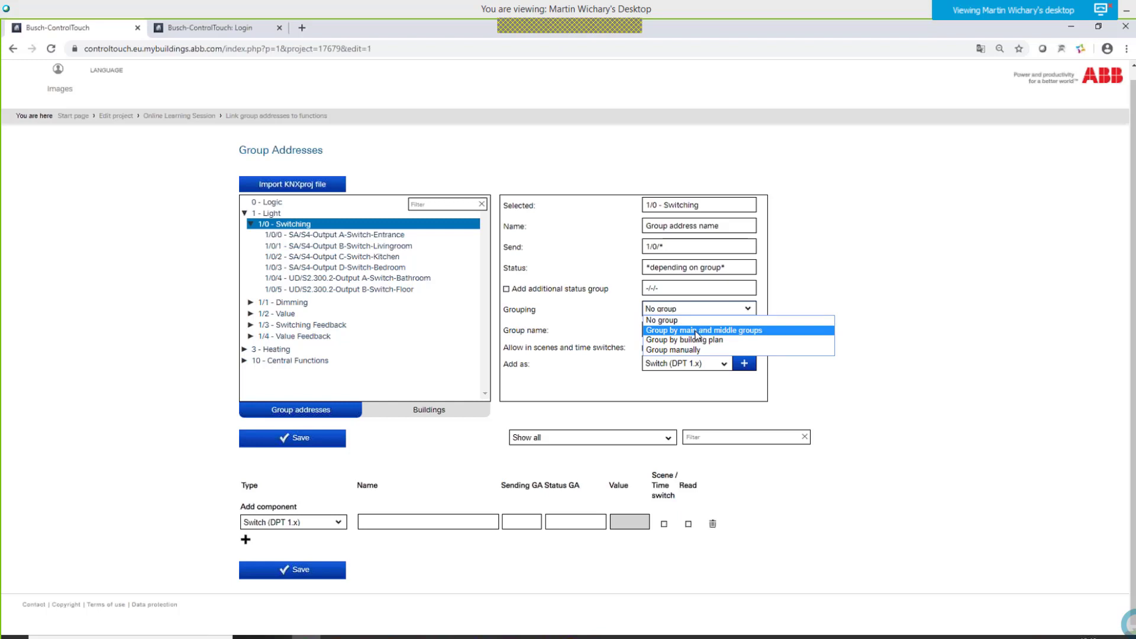
click(678, 331)
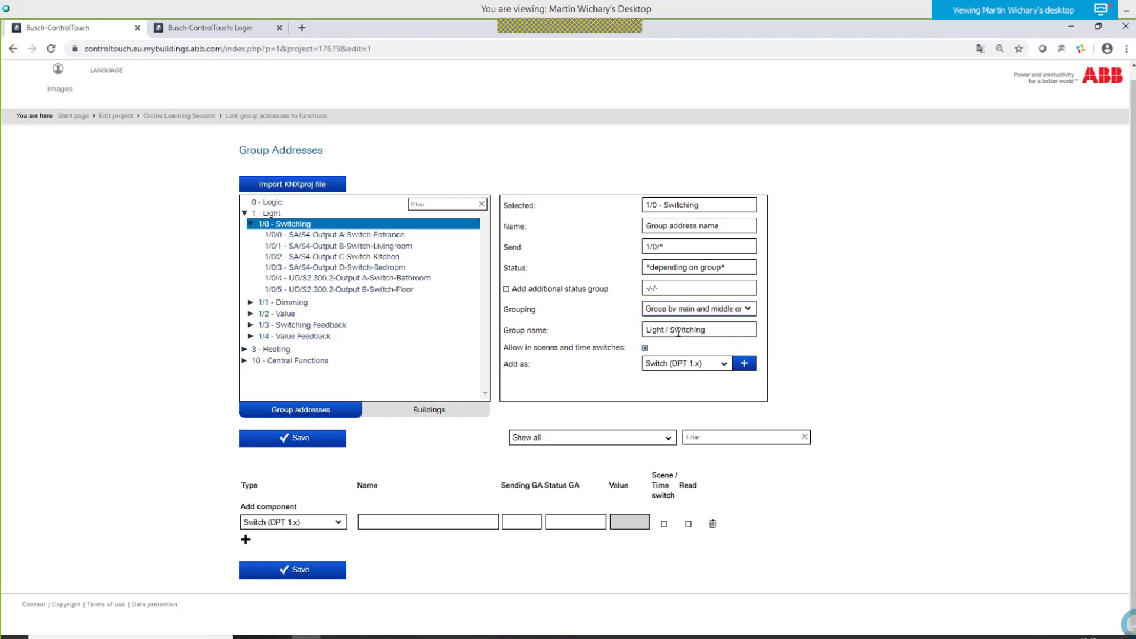
click(747, 370)
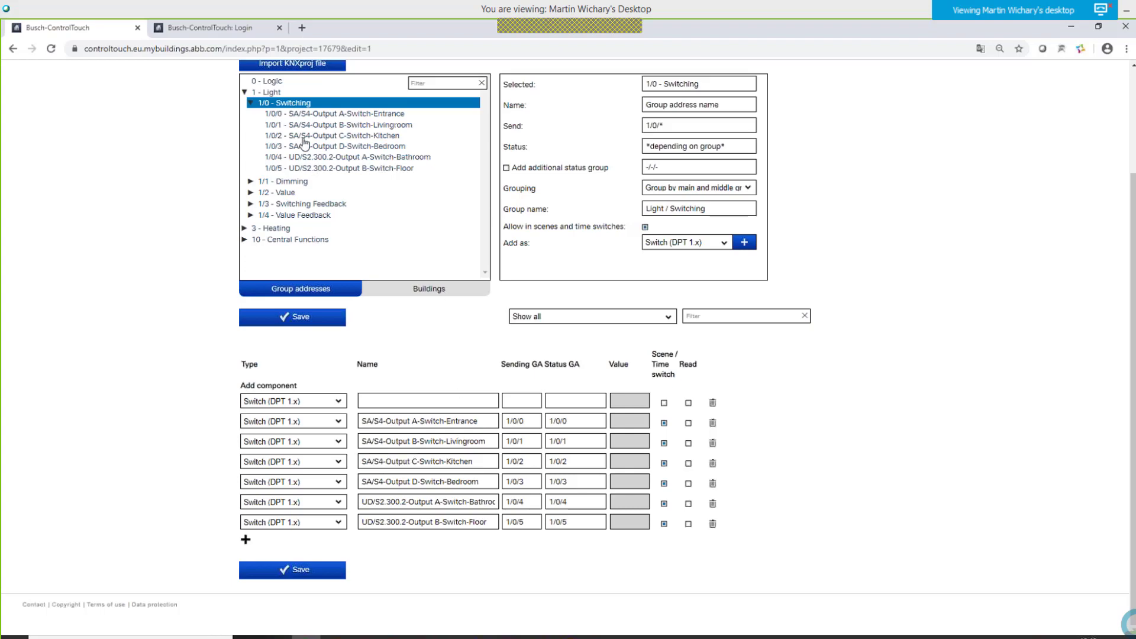
- Add the matching addresses of the whole 1 - Light main group as Dimmer (DPT 5.001) components
click(272, 94)
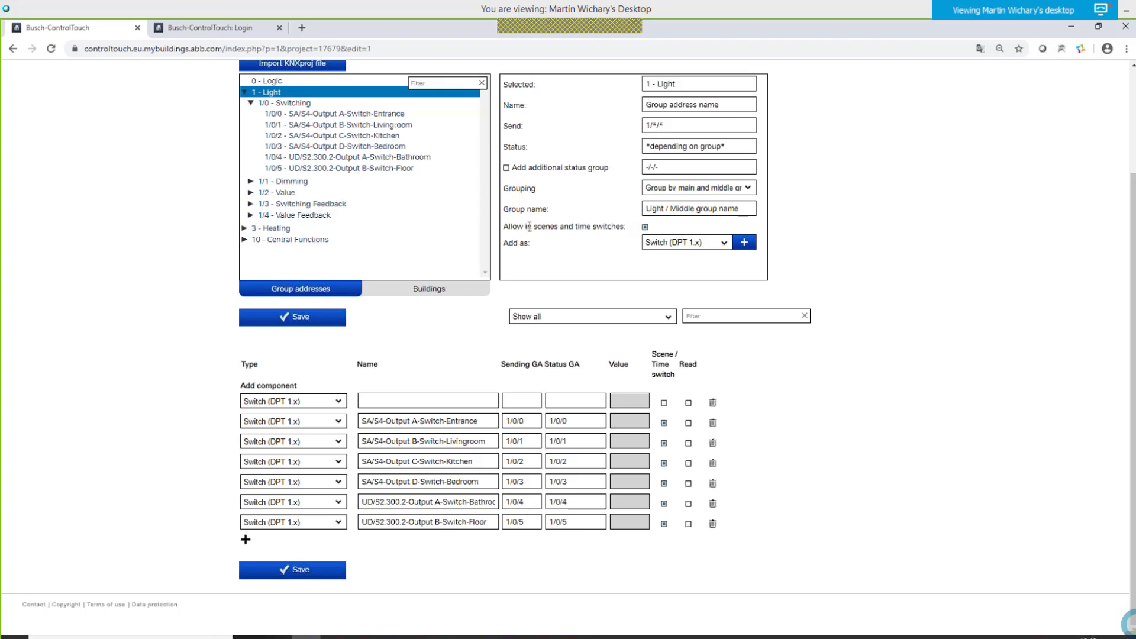
click(690, 247)
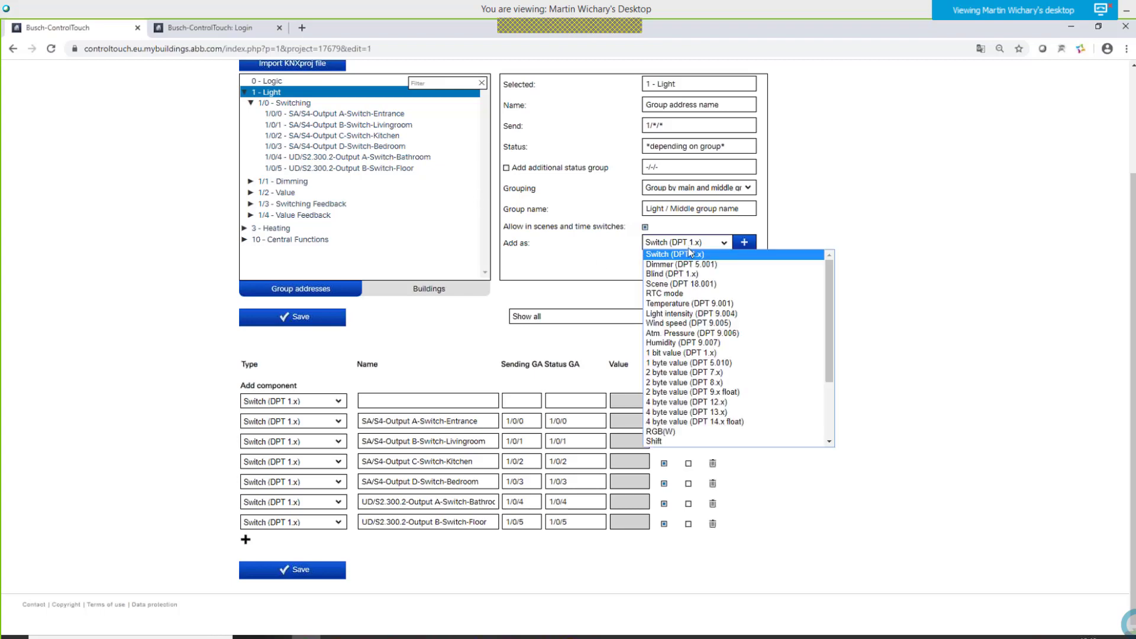
click(685, 267)
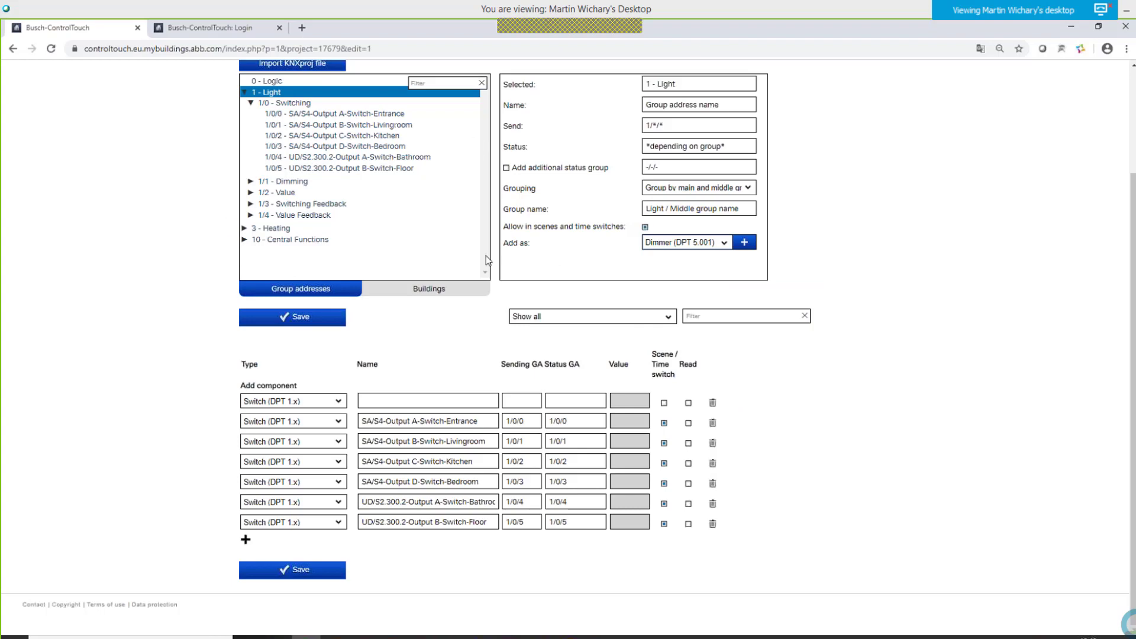
scroll(485, 255, up, 1)
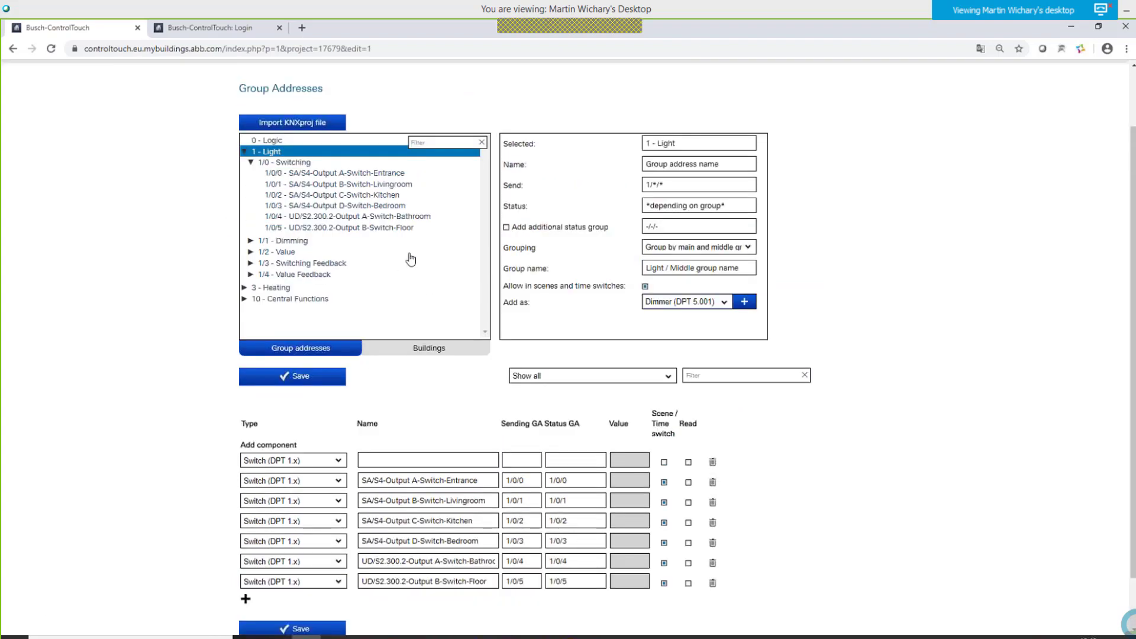
click(744, 302)
scroll(747, 307, down, 2)
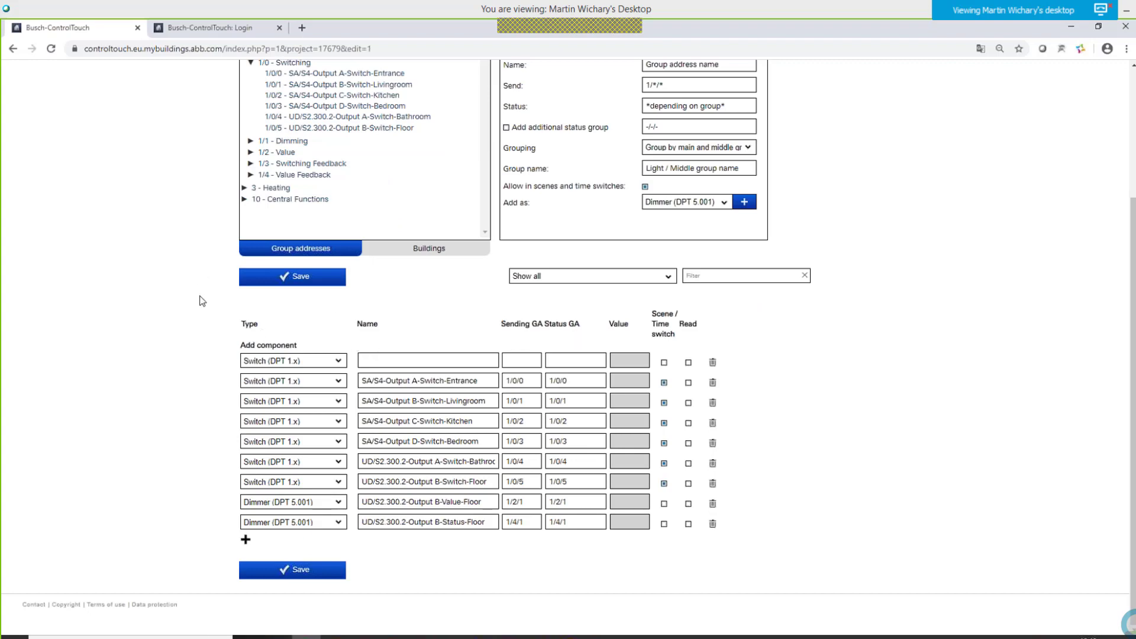
- Append 1/4/1 to the status addresses of the B-Value-Floor dimmer and delete the separate B-Status-Floor dimmer component
scroll(195, 284, up, 1)
scroll(260, 432, down, 1)
text(/1)
click(713, 524)
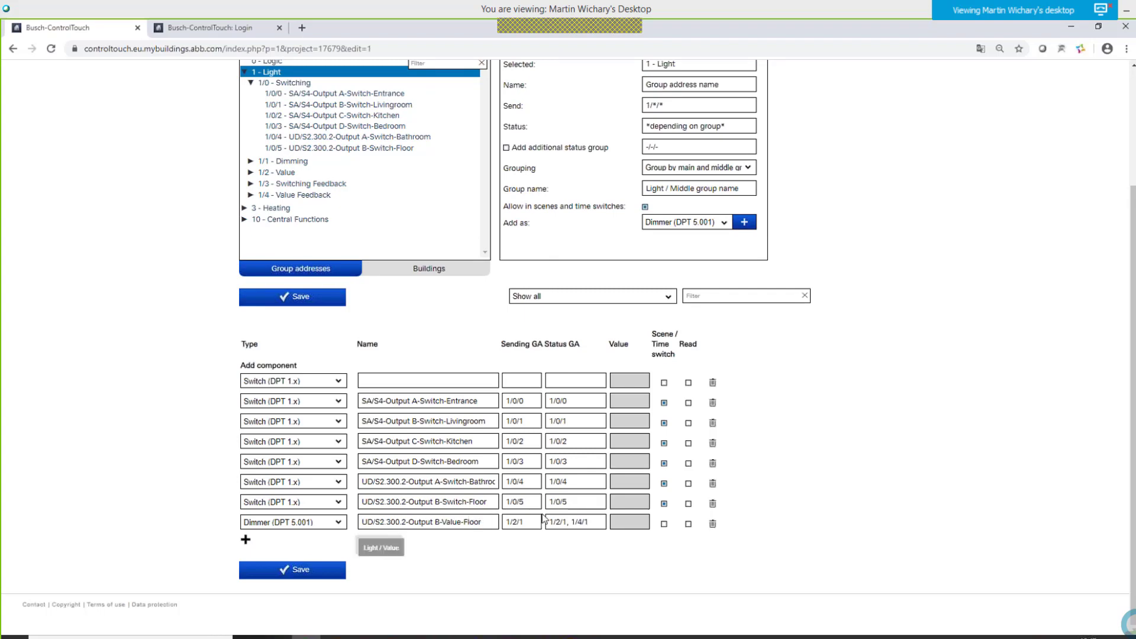
- Add 3/0/4 - RTC: Actual temperature from the Heating group as a Temperature (DPT 9.001) component
scroll(490, 460, up, 1)
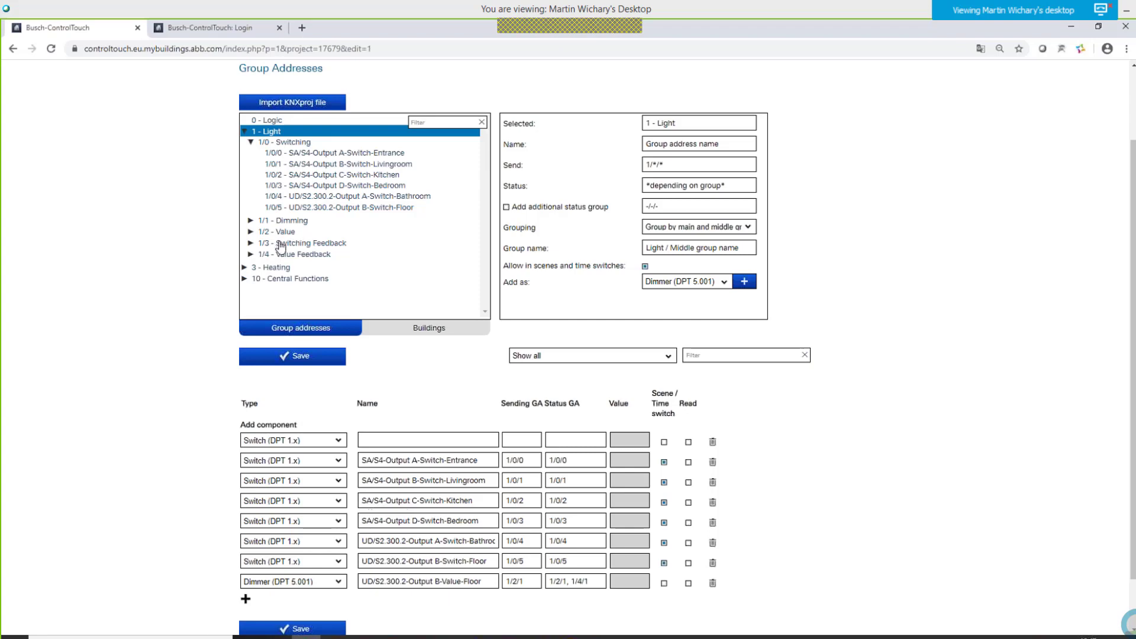
click(270, 268)
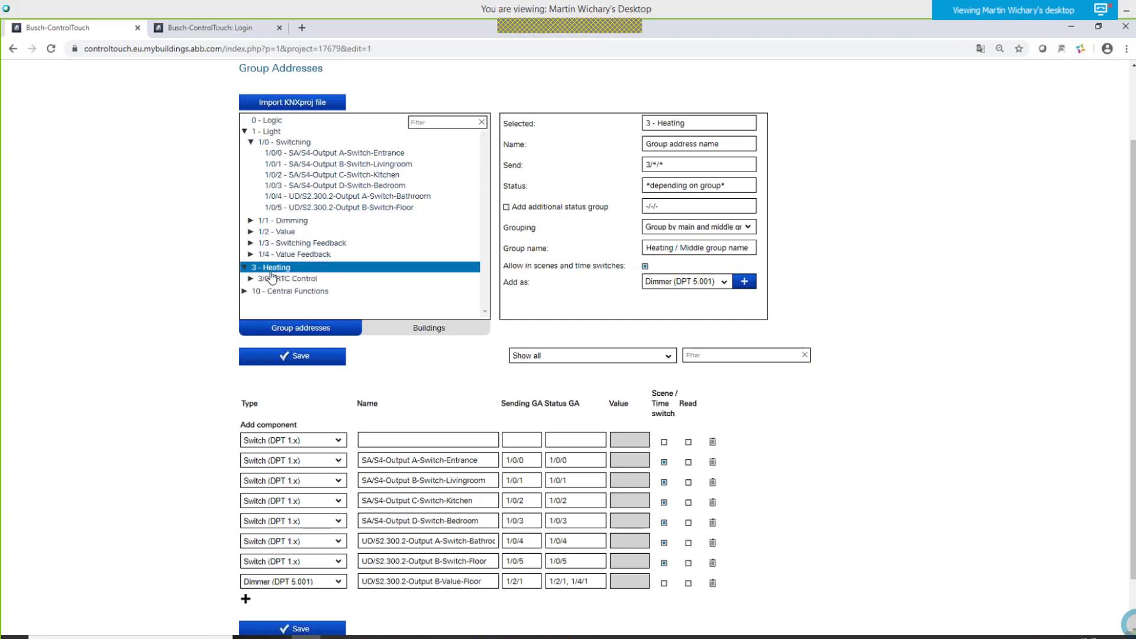
click(278, 278)
scroll(150, 239, down, 1)
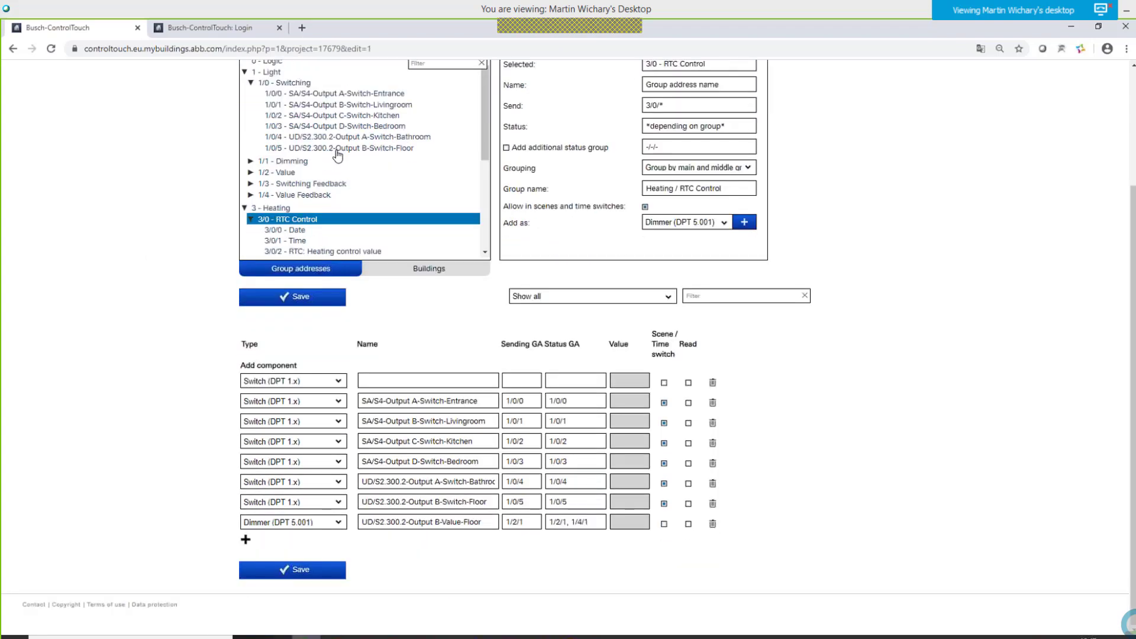
scroll(336, 148, down, 3)
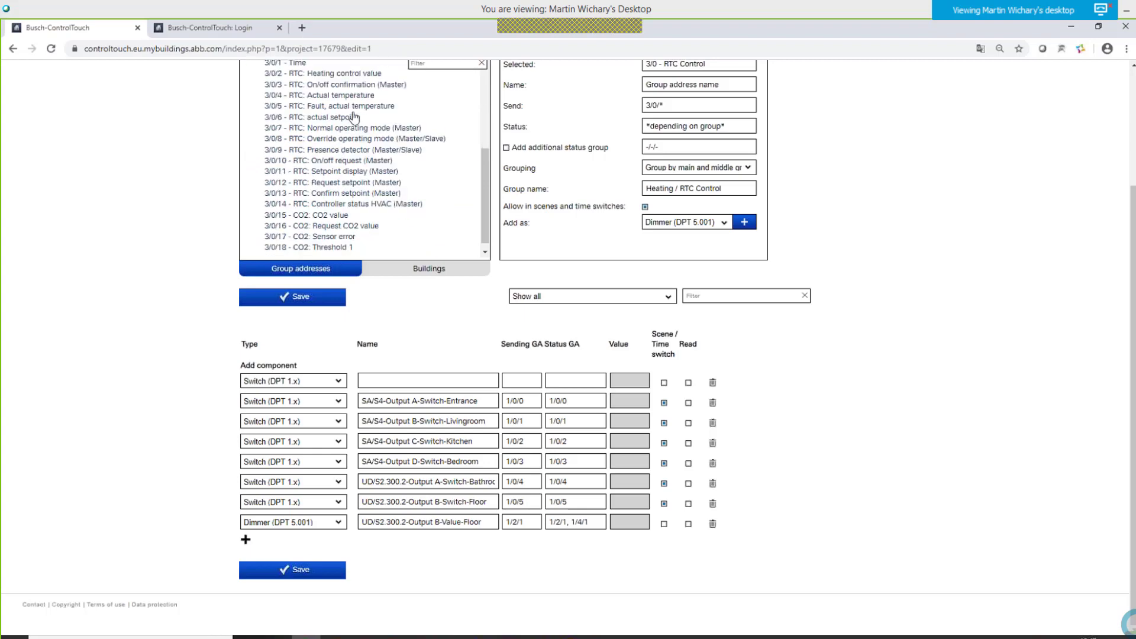
click(343, 96)
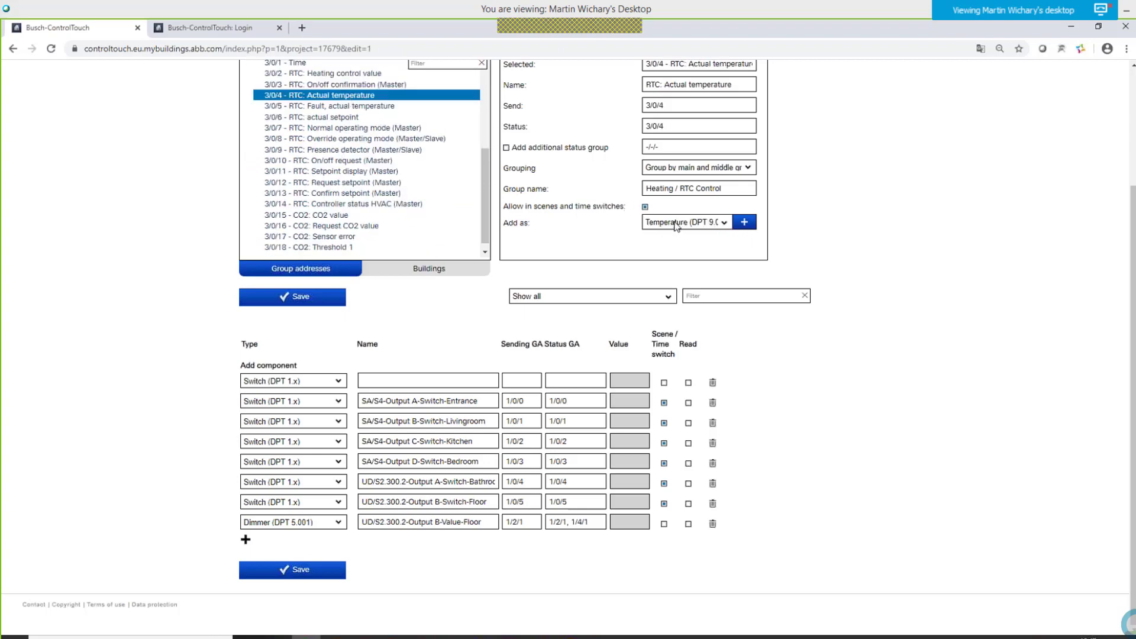
scroll(830, 239, up, 1)
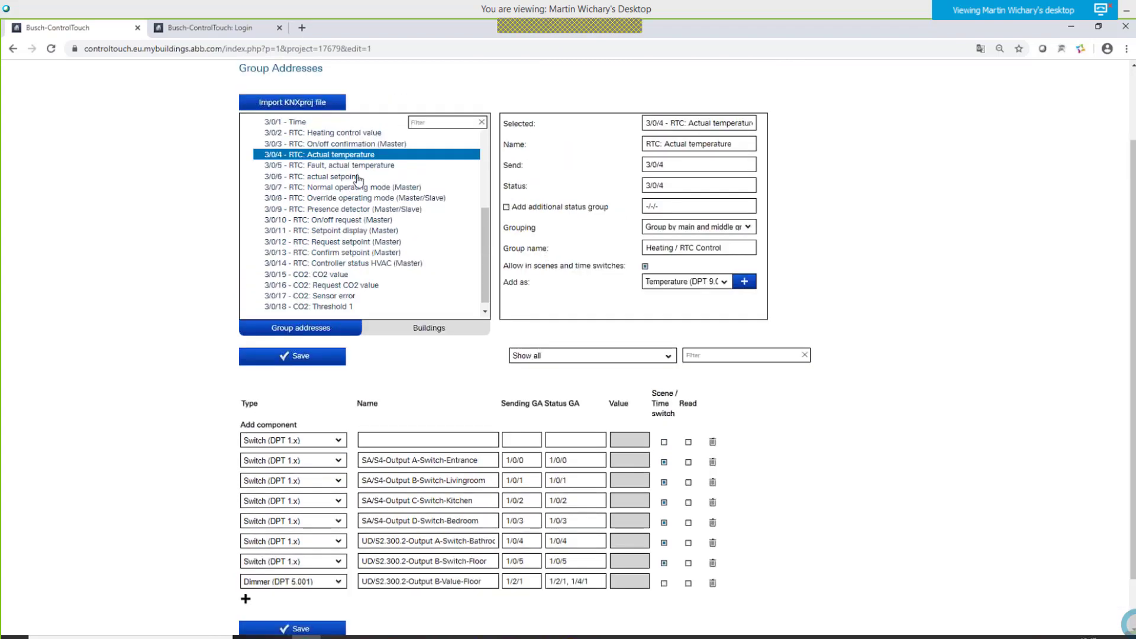
click(745, 282)
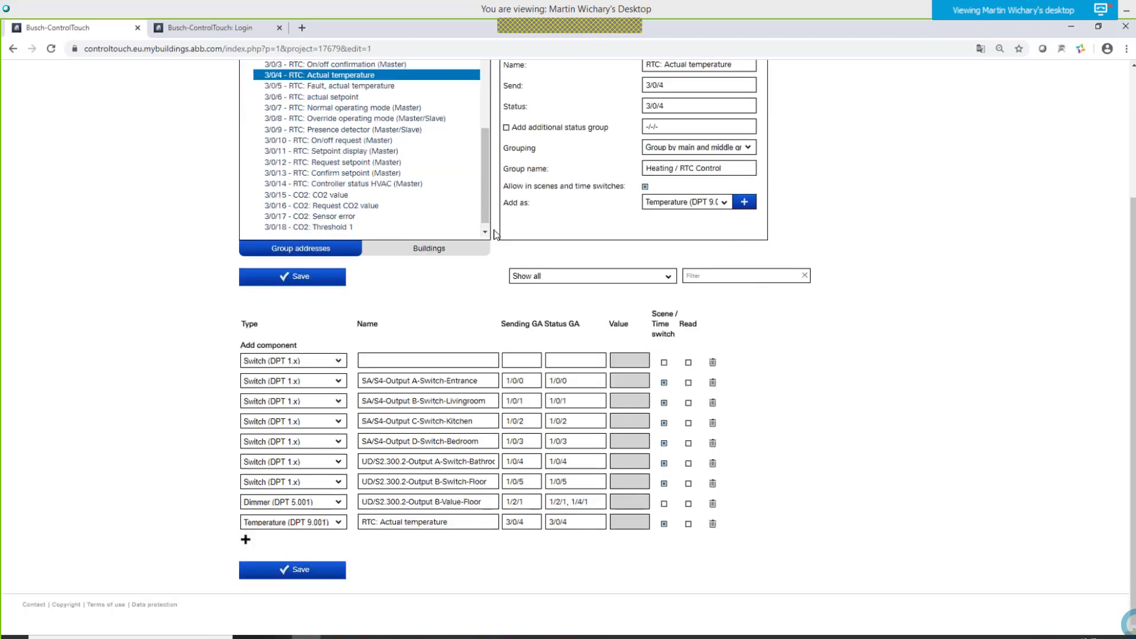
- Add 3/0/15 - CO2: CO2 value as a 2 byte value (DPT 9.x float) component and save the component list
click(325, 196)
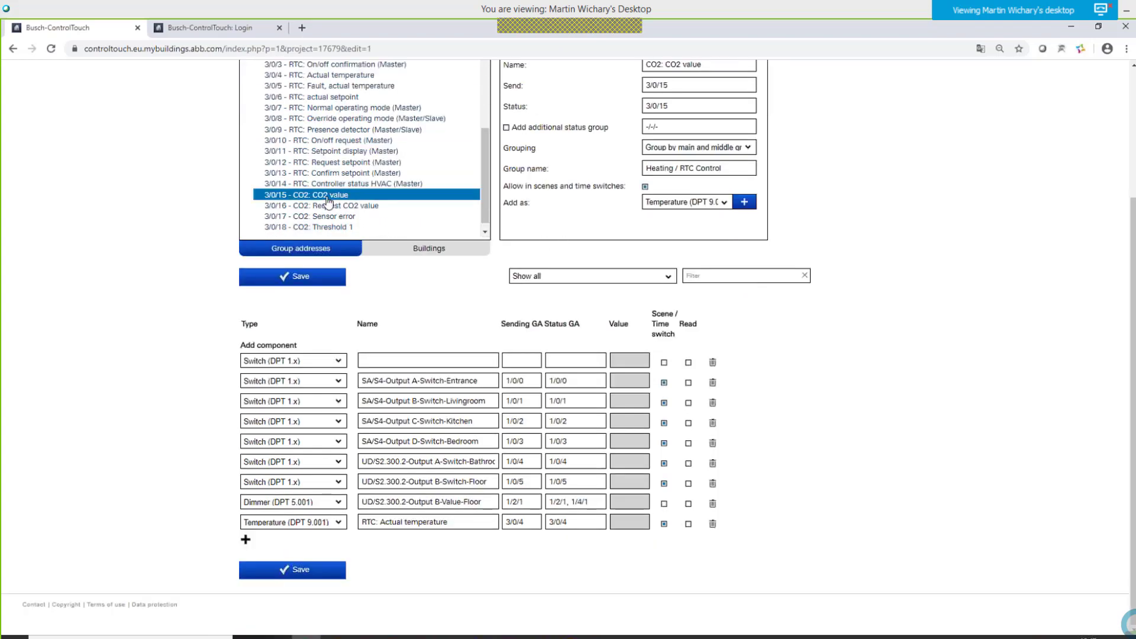
scroll(583, 253, up, 1)
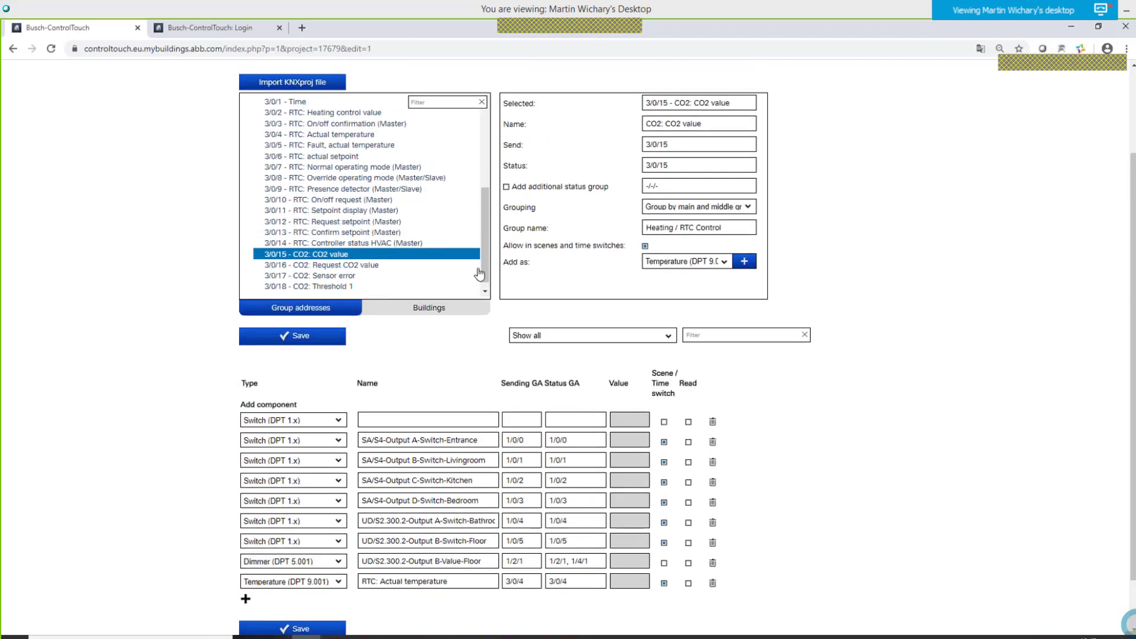
click(685, 262)
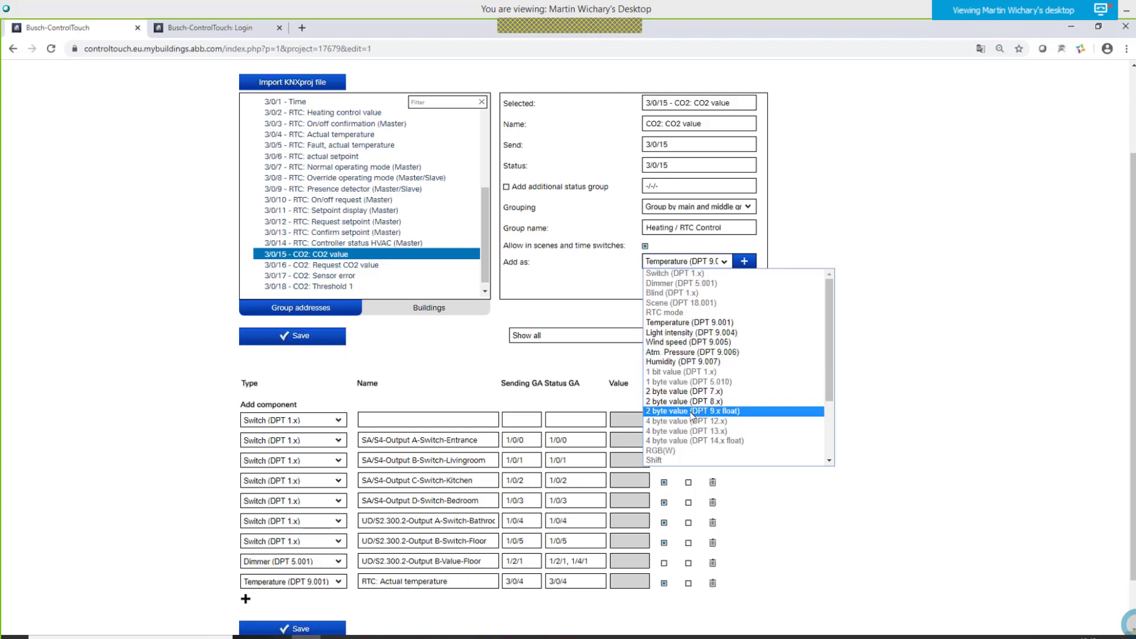
click(729, 412)
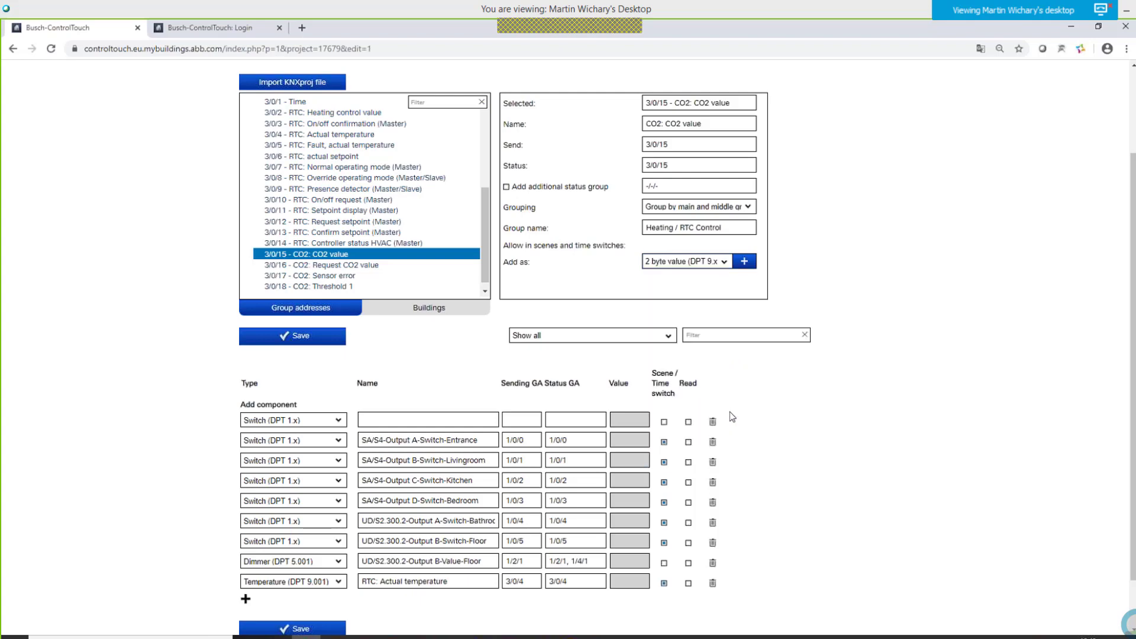
click(745, 262)
scroll(723, 388, down, 2)
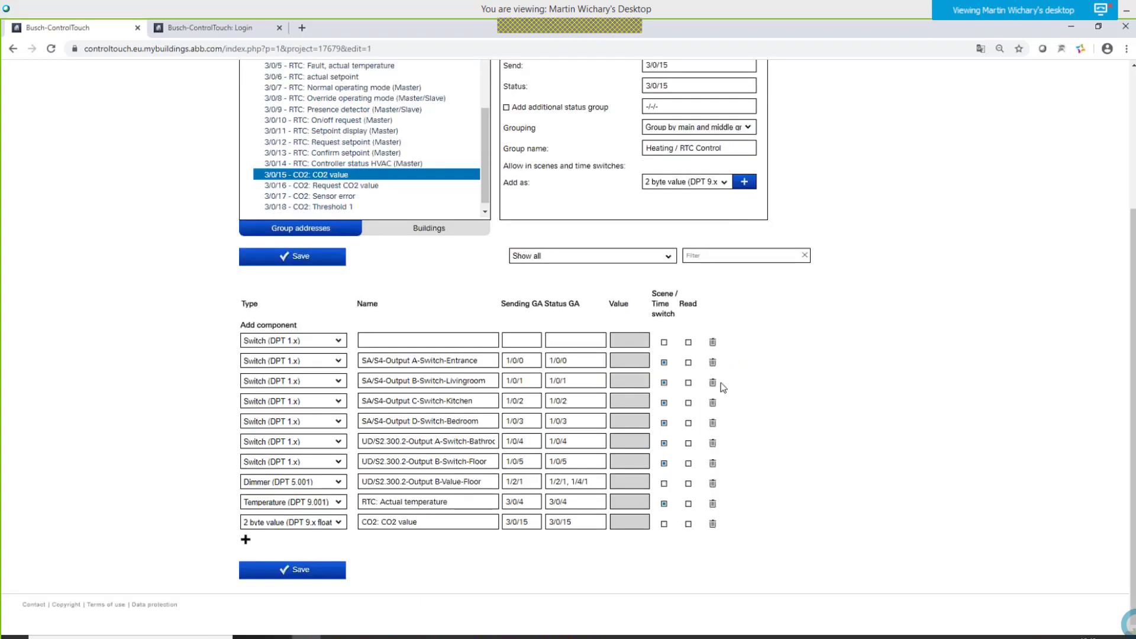
click(309, 571)
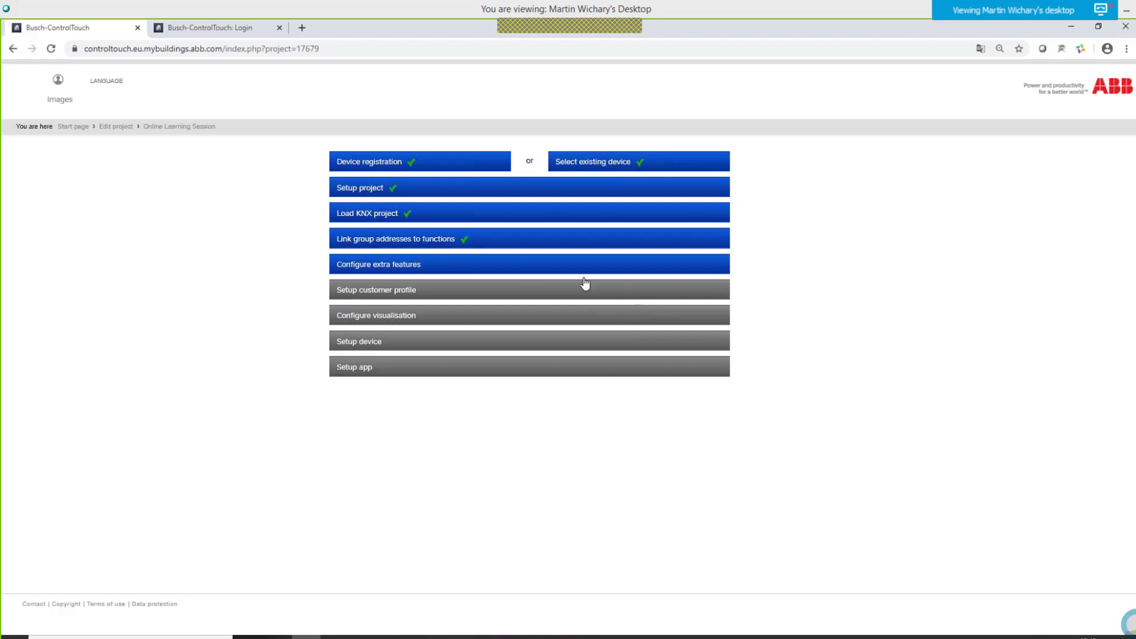
- Reopen the links between group addresses and functions, review the grouped Heating and Light components, and save
click(443, 243)
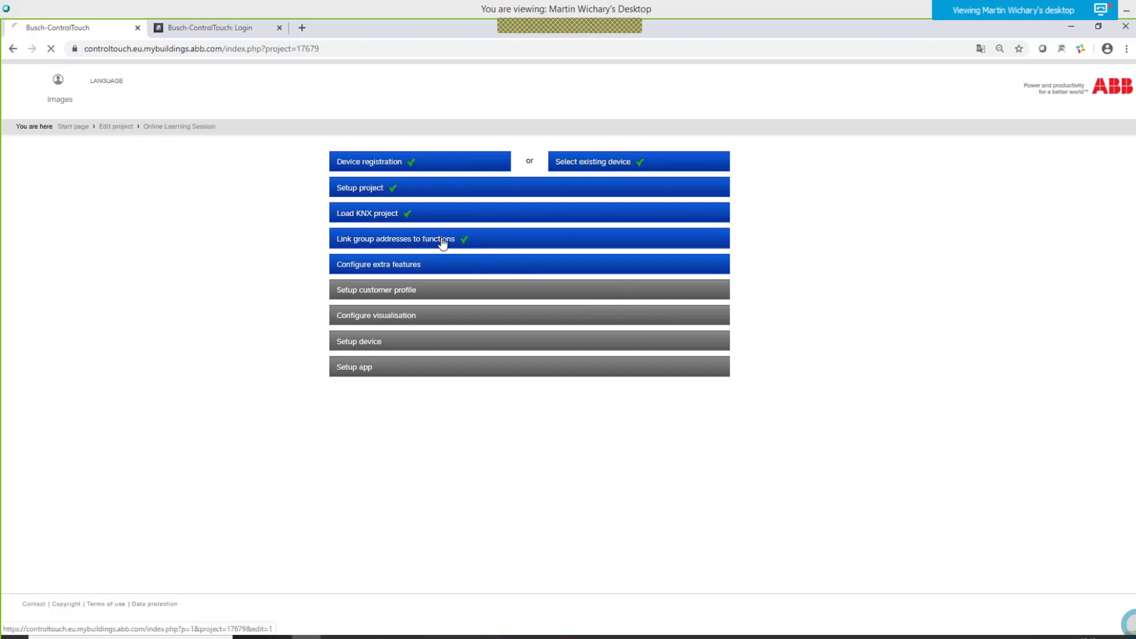
scroll(194, 332, down, 3)
scroll(194, 332, down, 2)
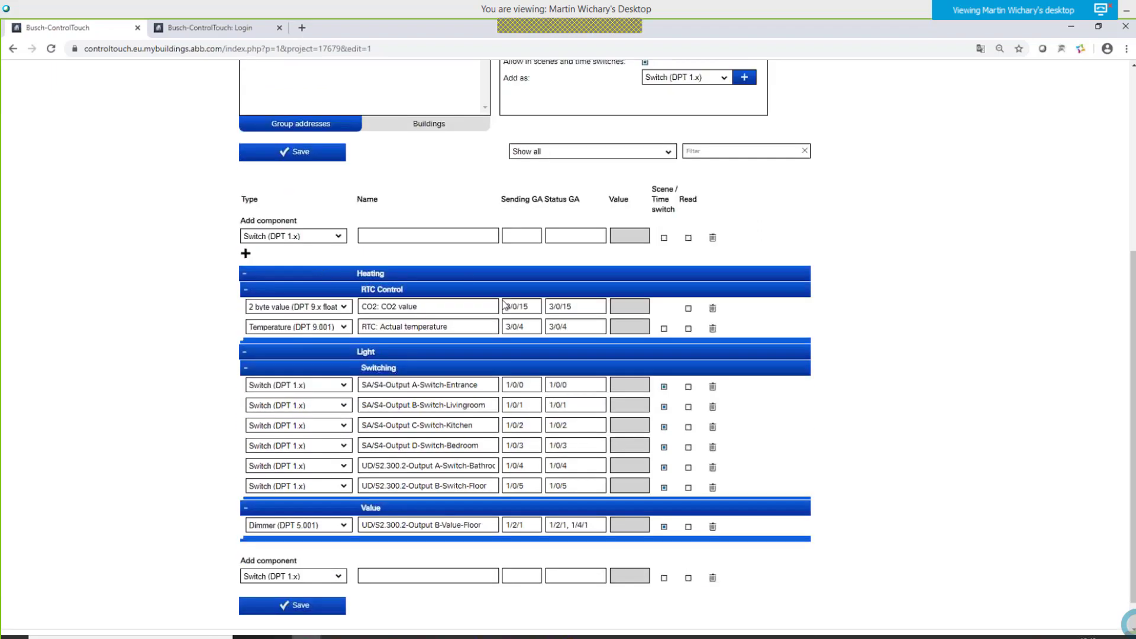
scroll(407, 372, up, 1)
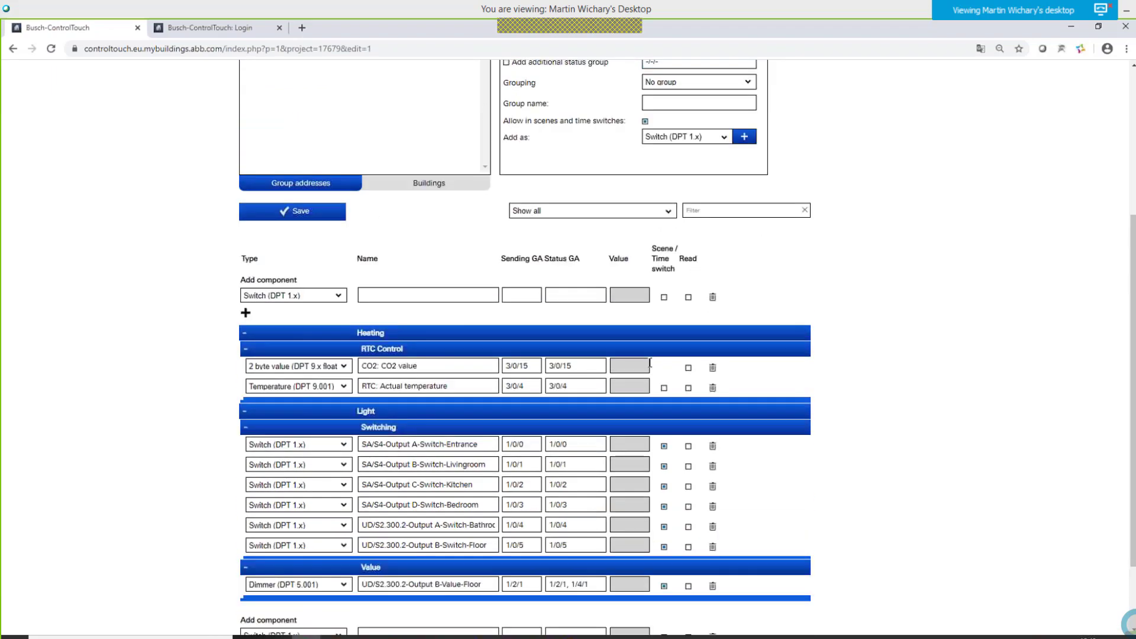
scroll(359, 366, down, 1)
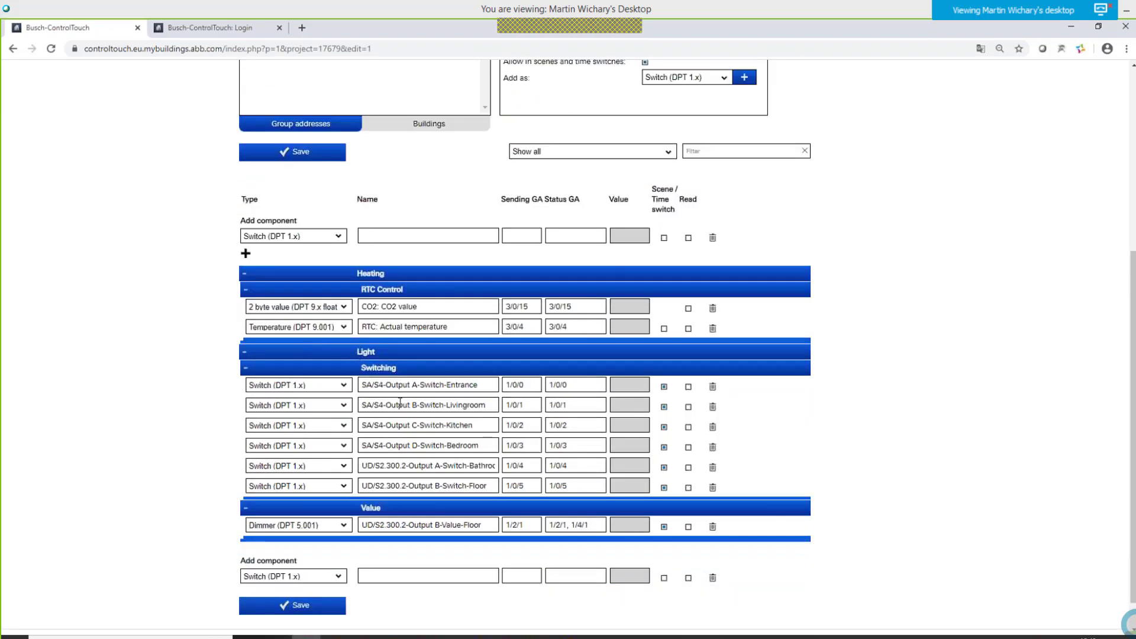
scroll(242, 398, down, 1)
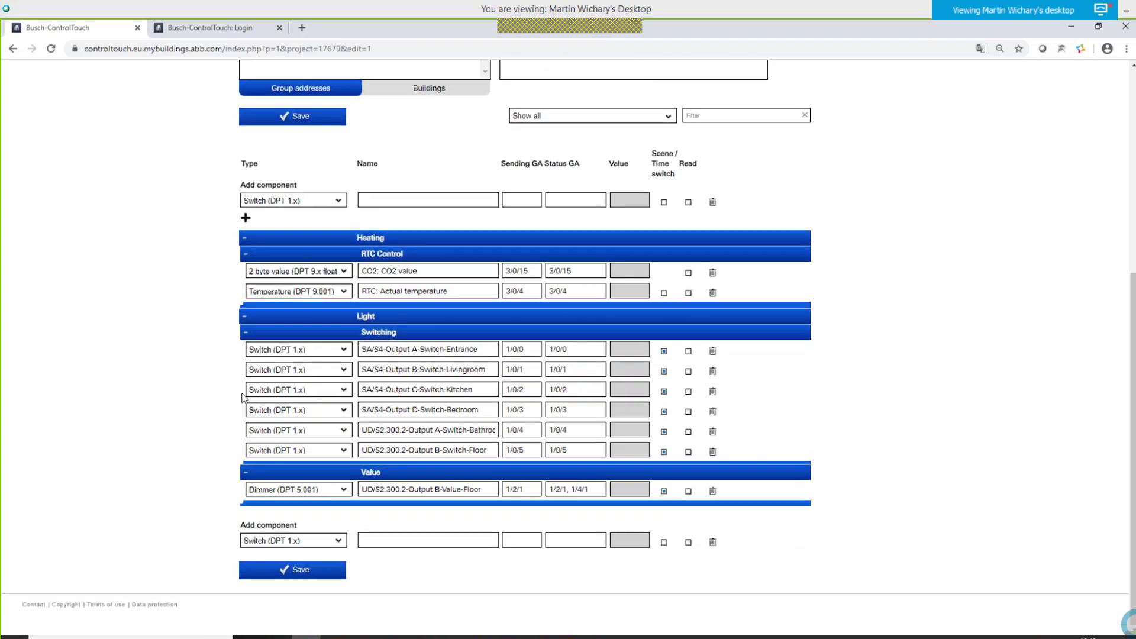
click(299, 573)
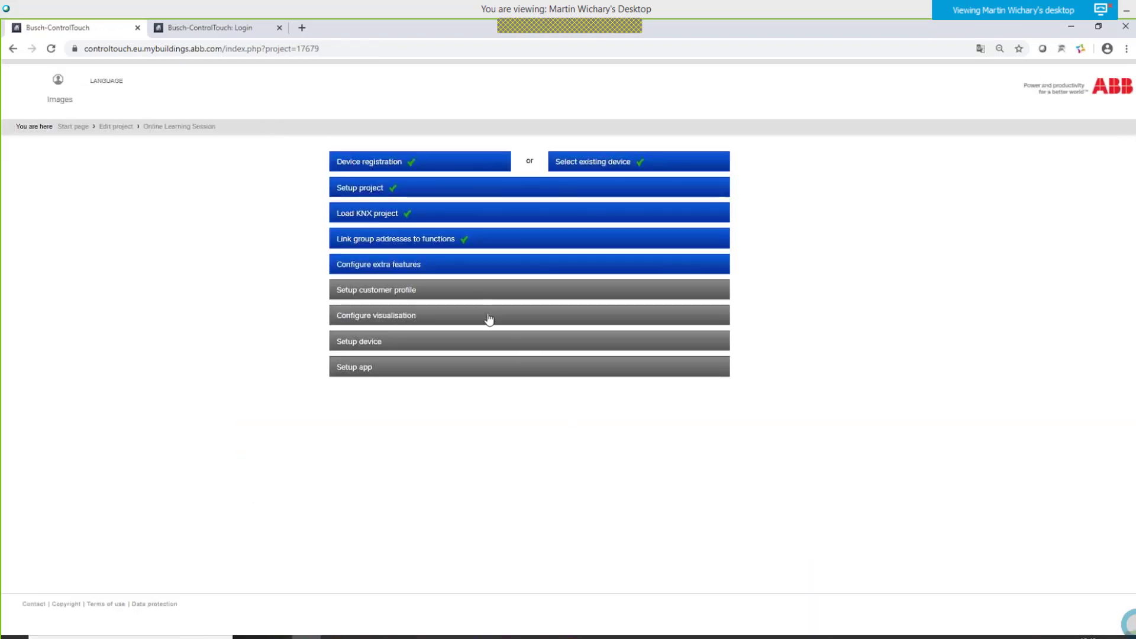
- Start a new camera in the extra features, named Webcam Lüdenscheid, with the type Axis/Vapix
click(393, 270)
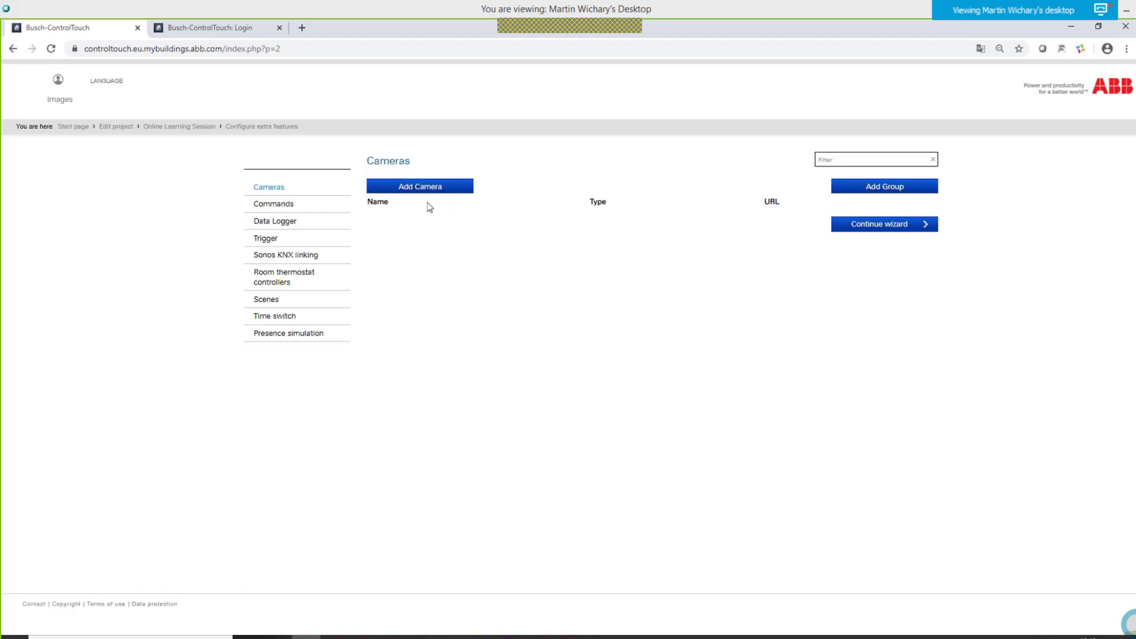
click(451, 191)
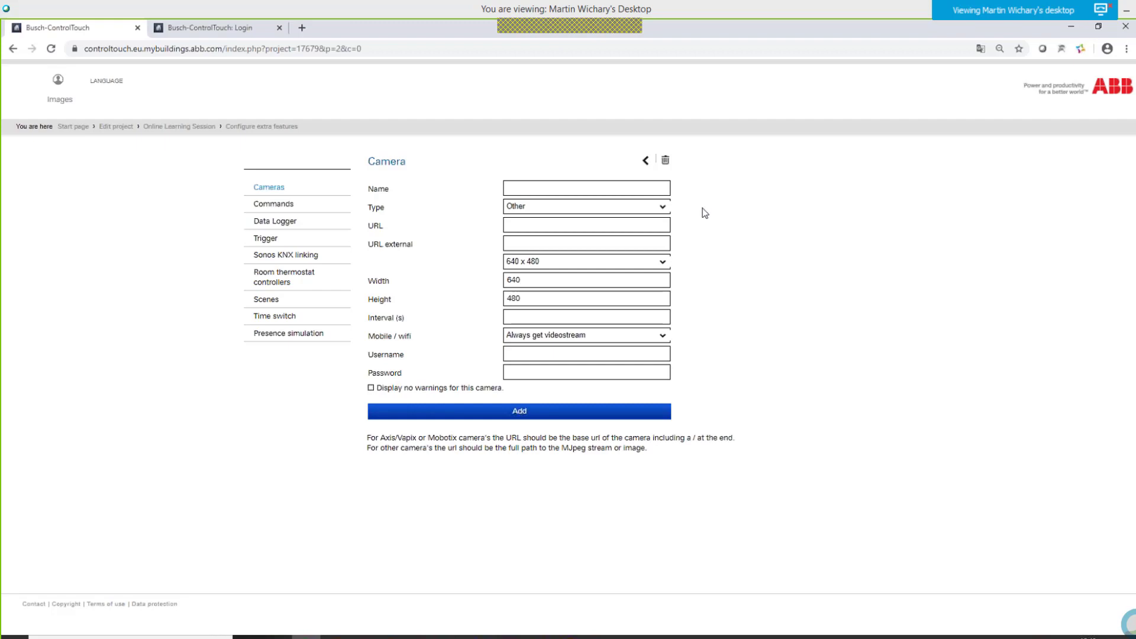
click(663, 207)
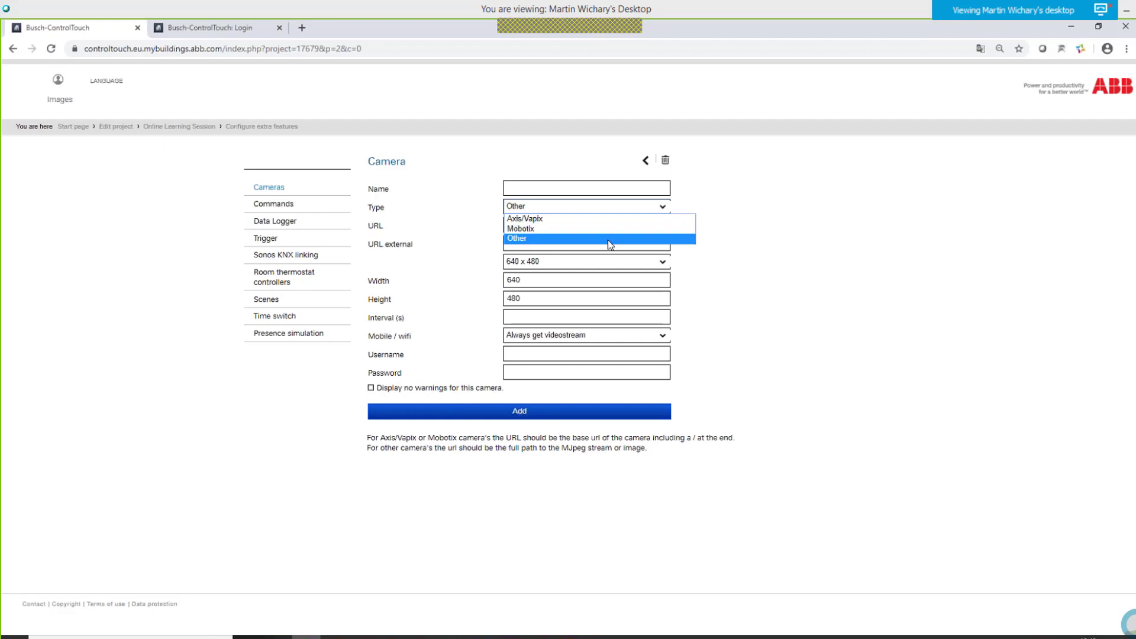
click(743, 254)
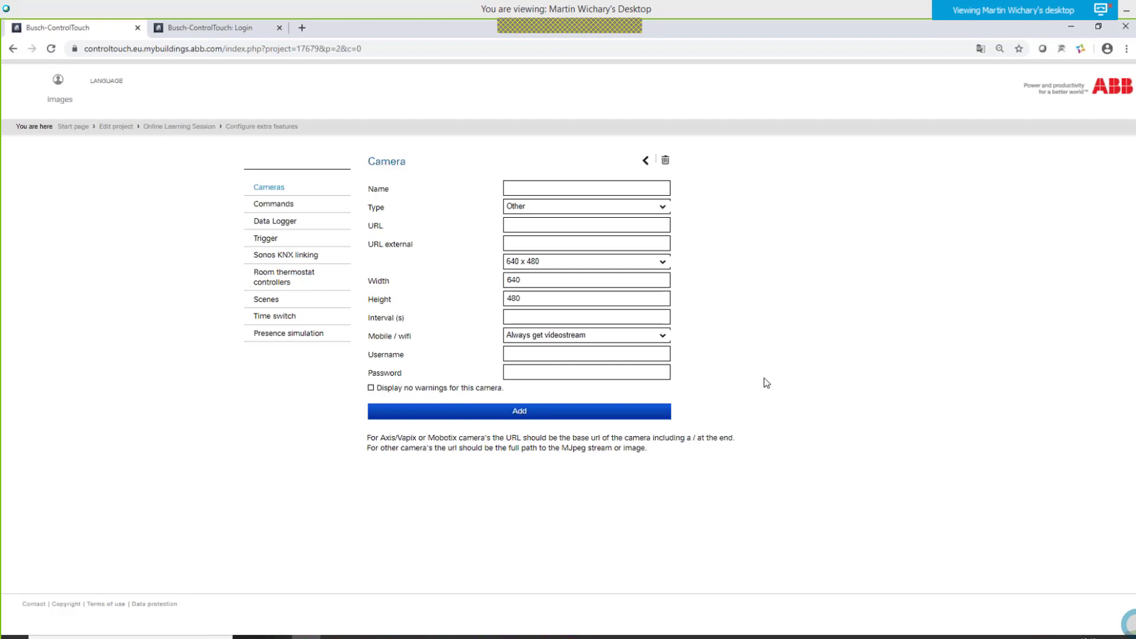
click(645, 189)
text(Webcam Lüdenscheid)
click(624, 209)
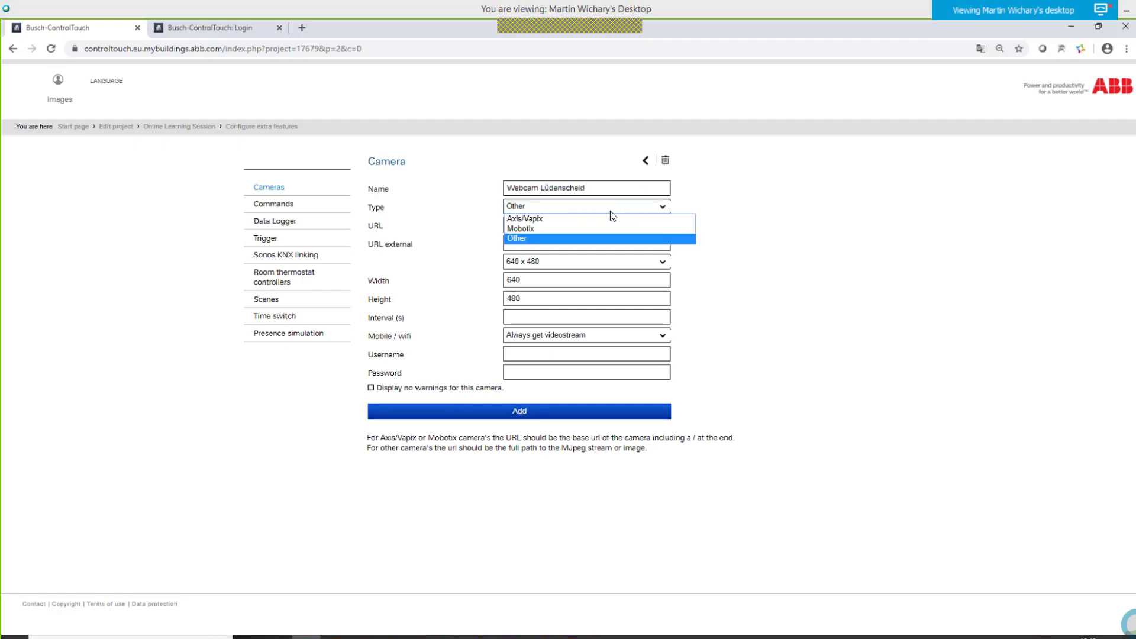
click(582, 219)
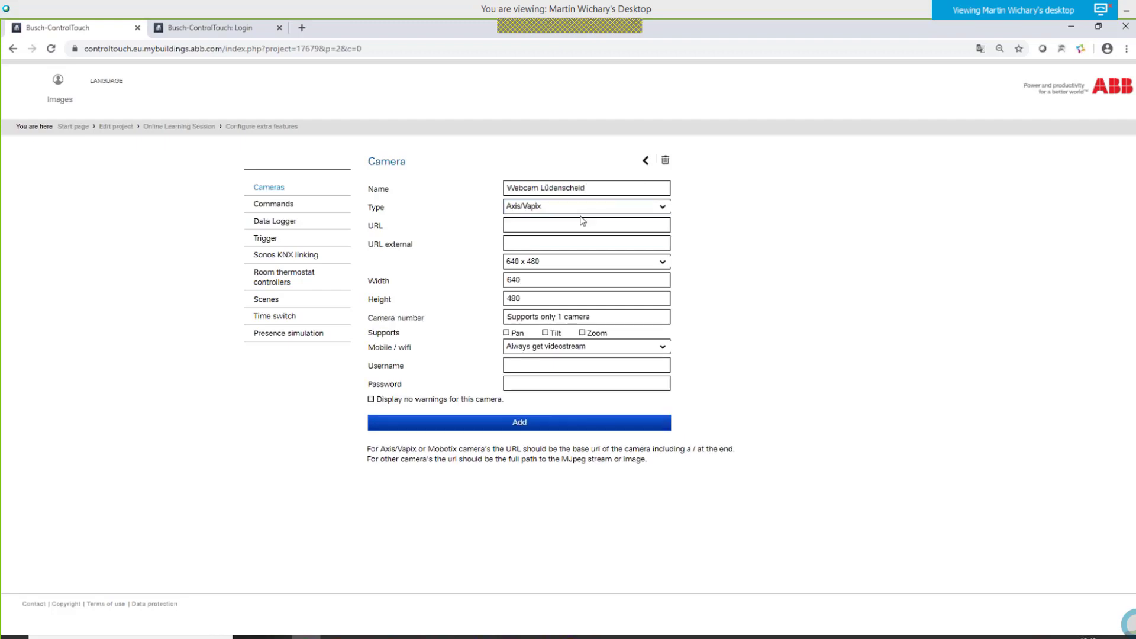
click(546, 226)
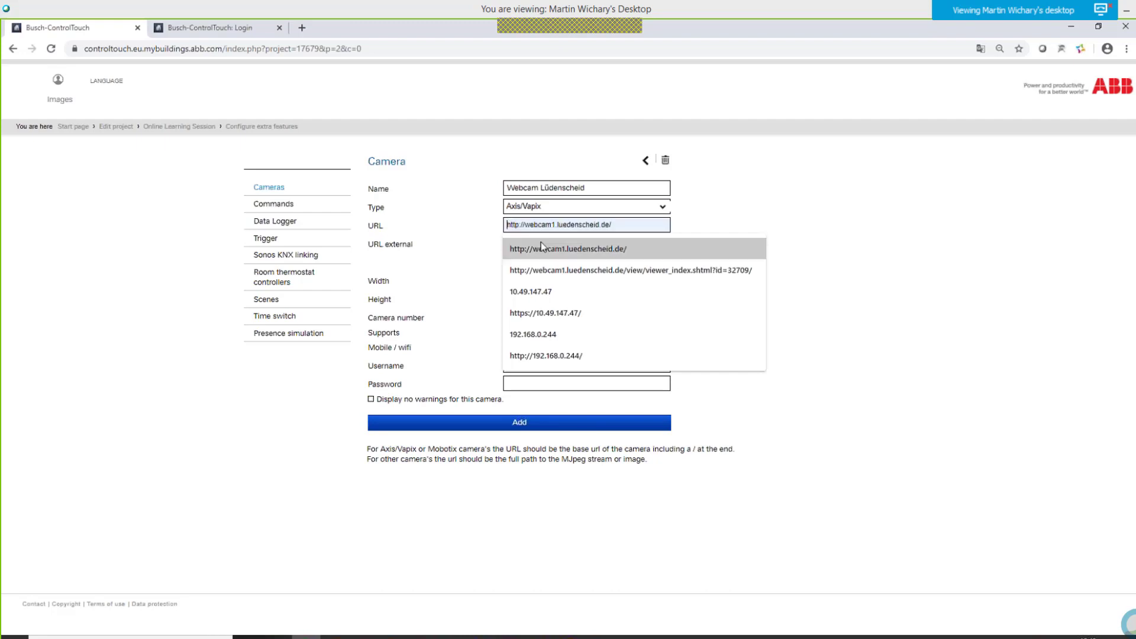
click(543, 249)
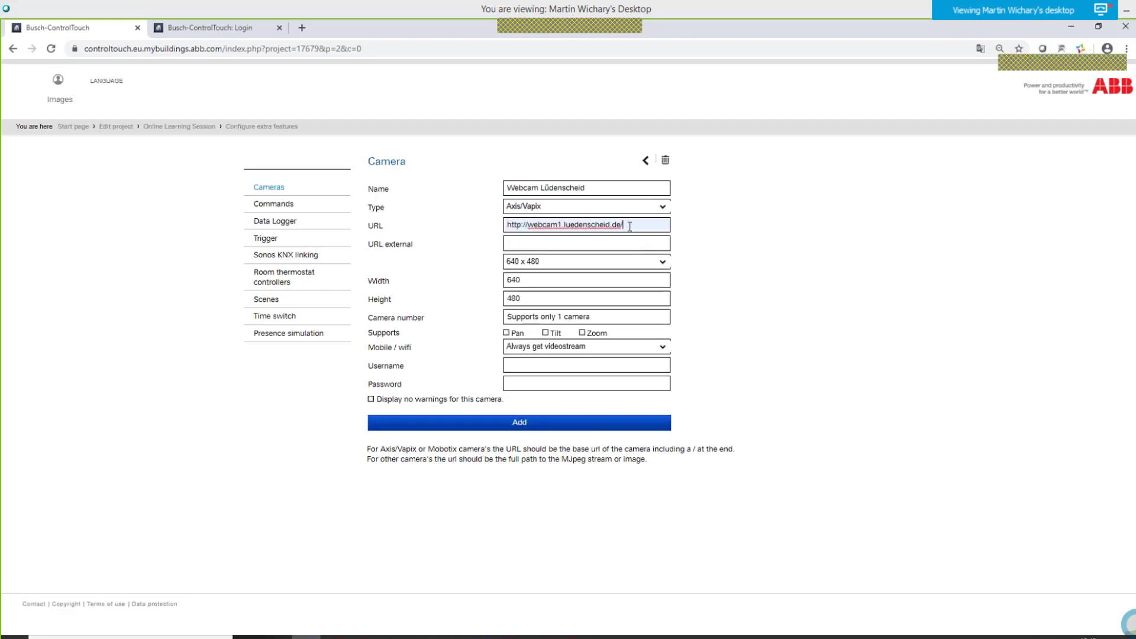
click(598, 242)
click(515, 255)
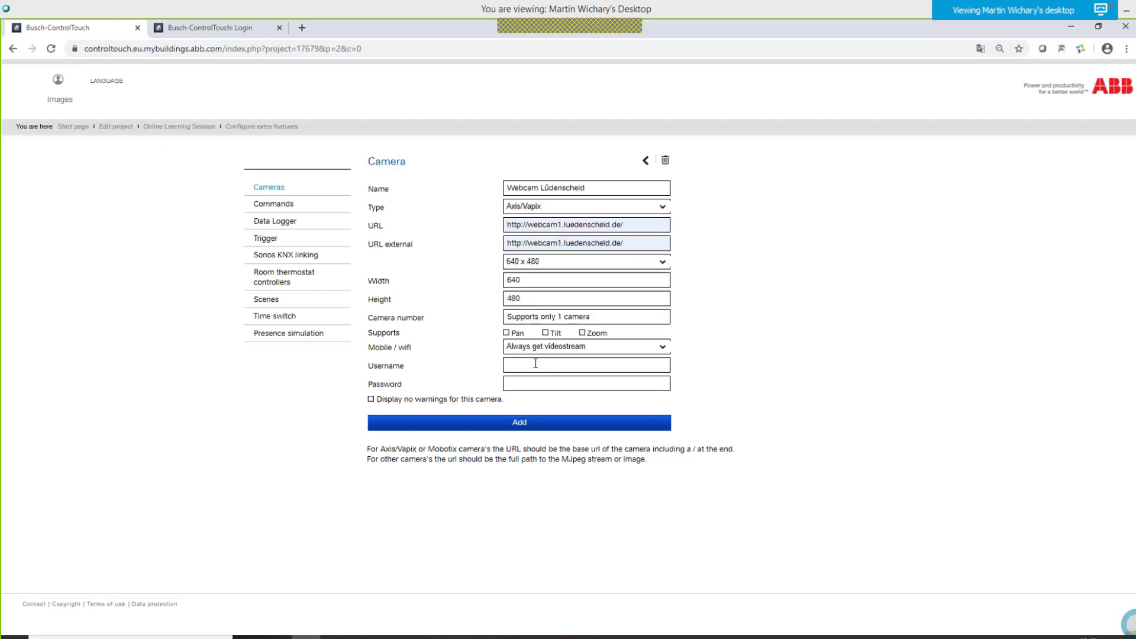
click(512, 431)
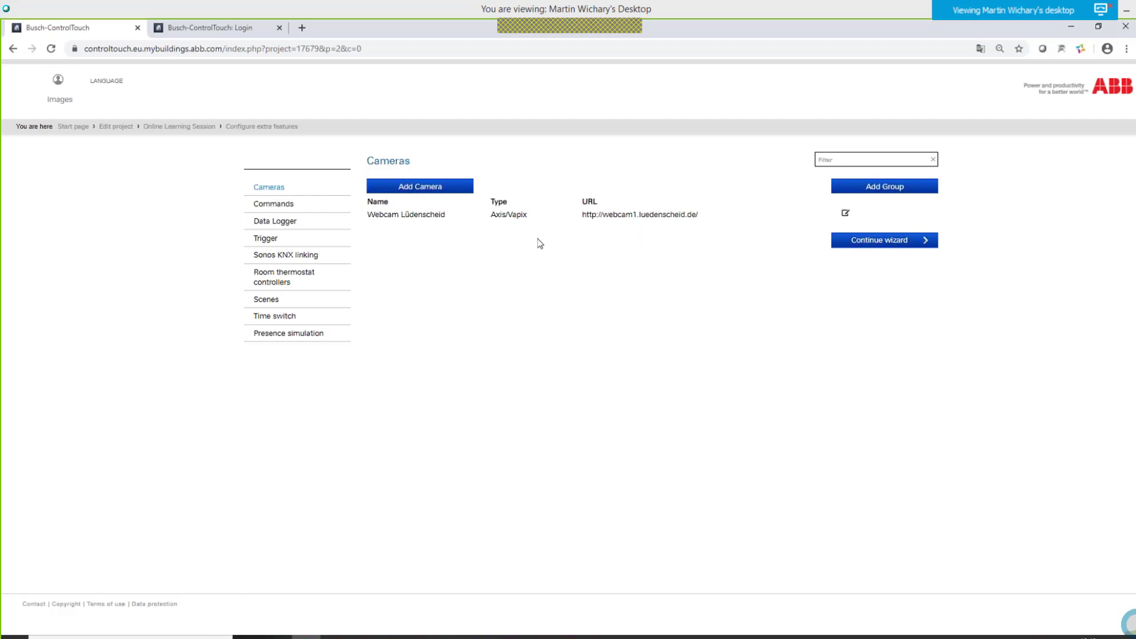
- View the Commands feature briefly and start a new data logger named Temperature
click(288, 209)
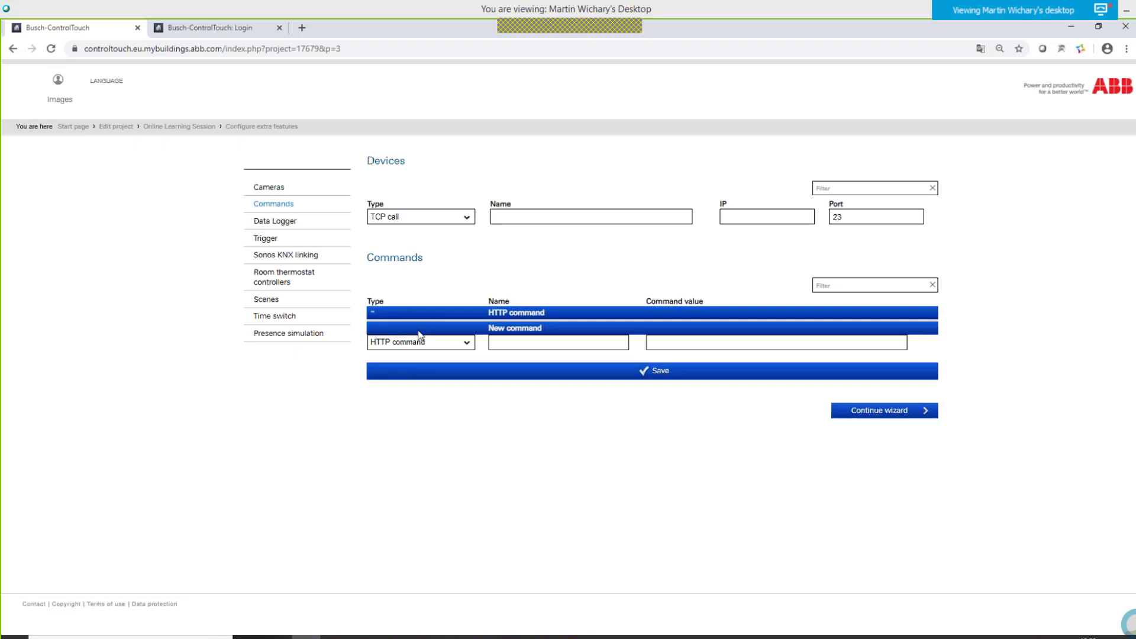
click(295, 226)
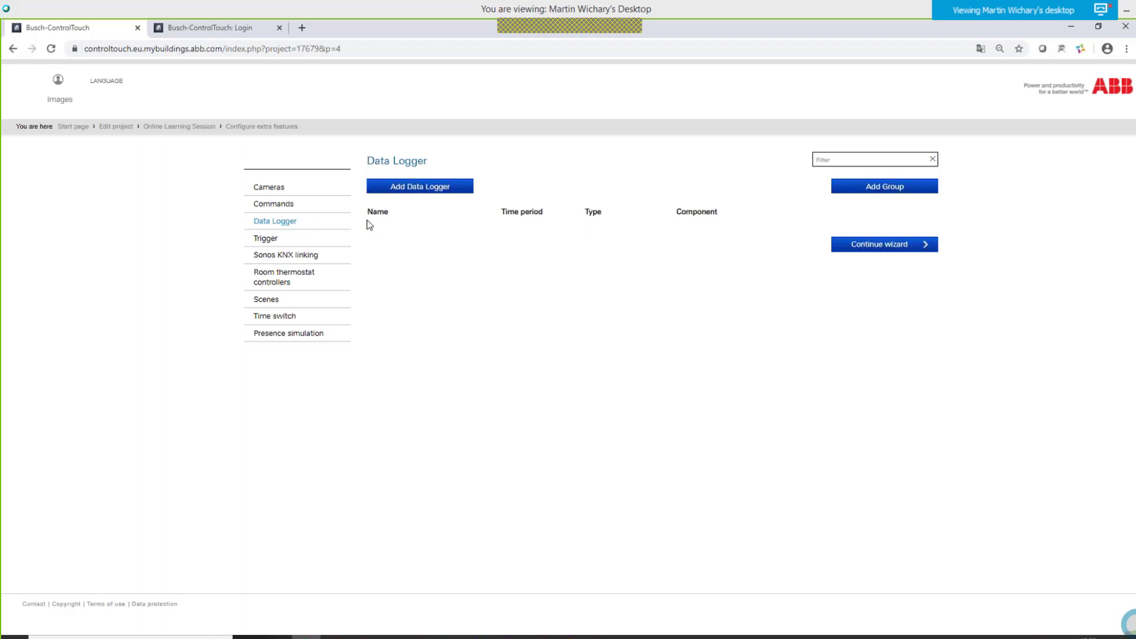
click(421, 191)
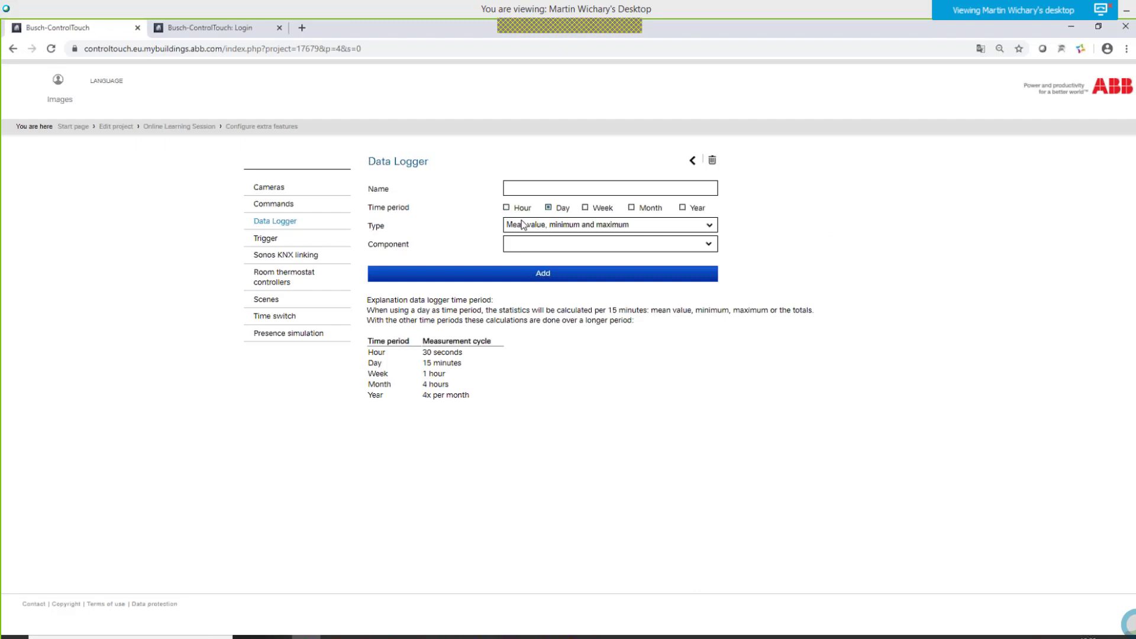
click(530, 187)
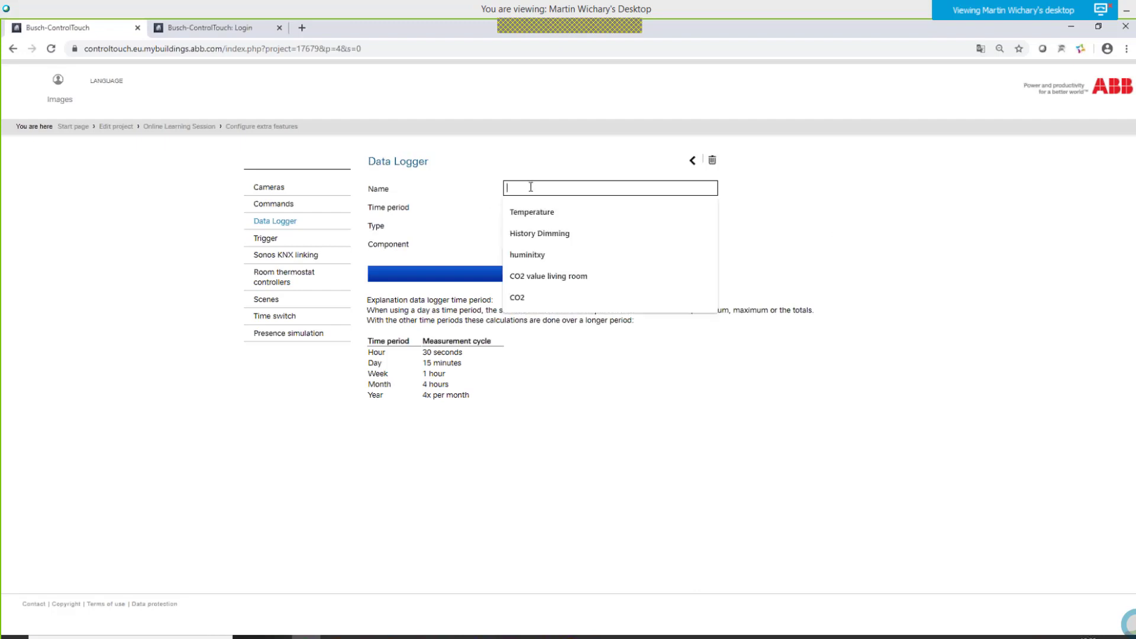
text(Tem)
key(Down)
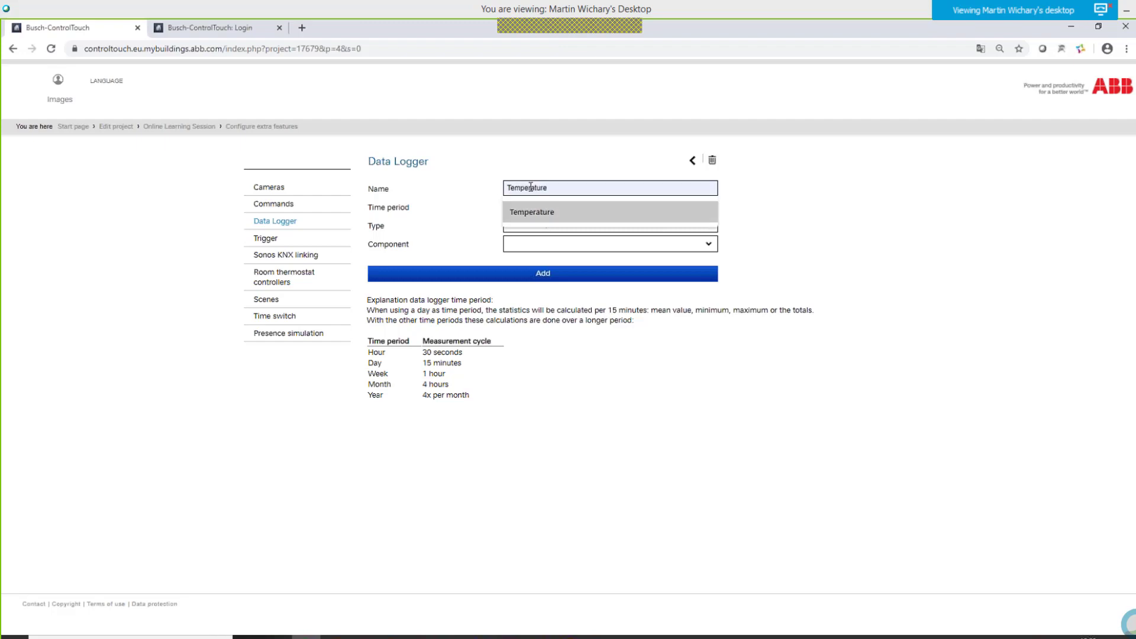
key(Return)
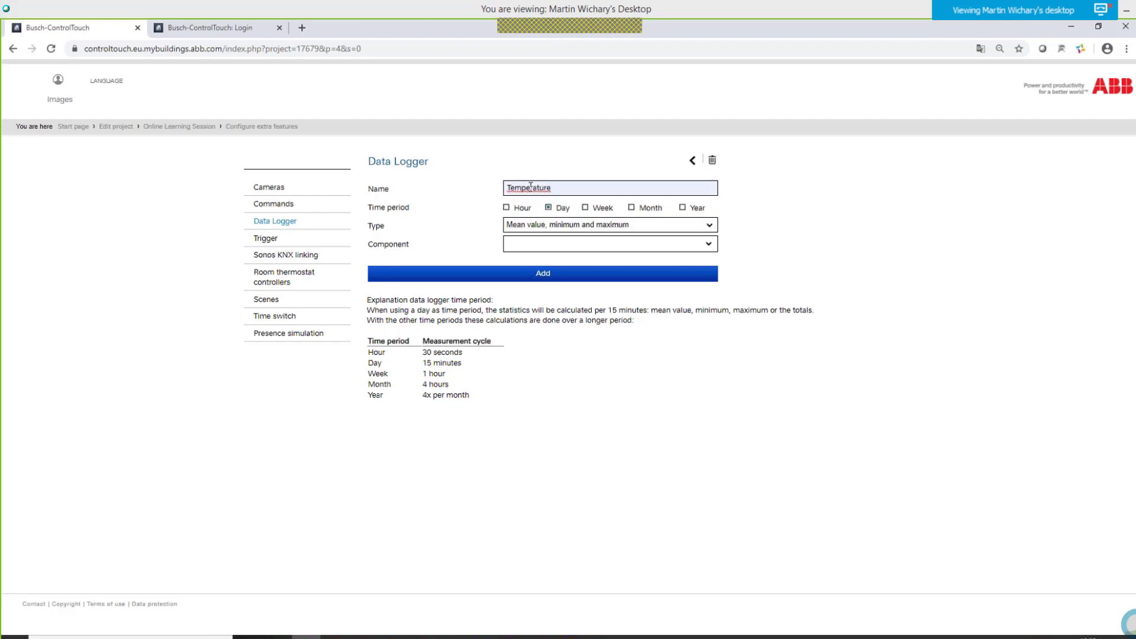
- Assign the RTC: Actual temperature component to the data logger, include the Hour and Week time periods, and add it
click(707, 244)
click(527, 263)
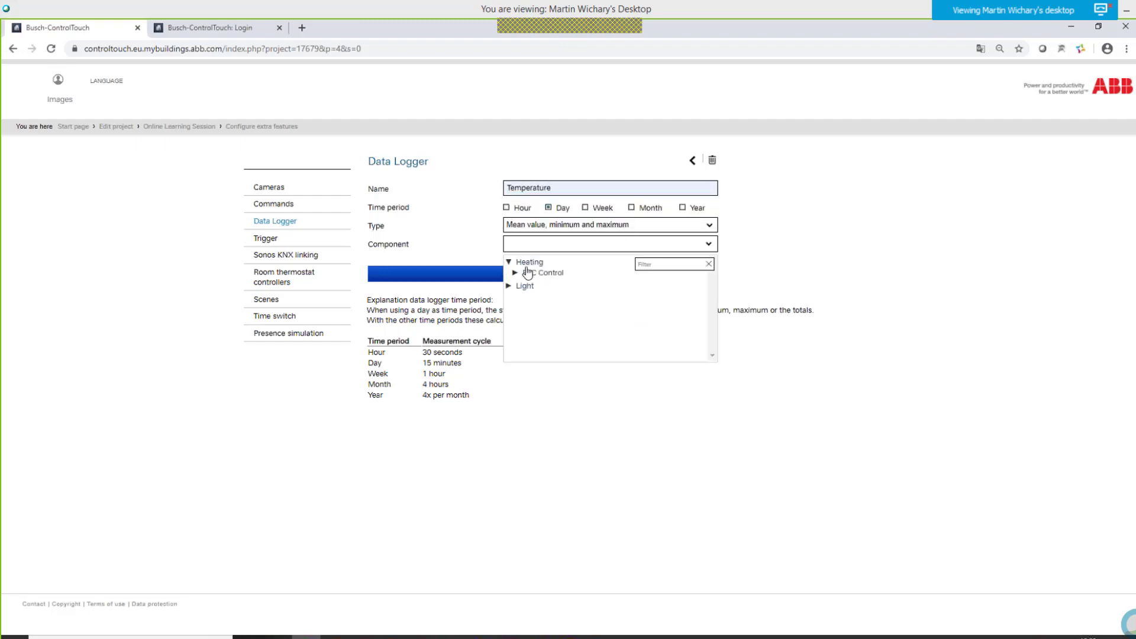
click(526, 273)
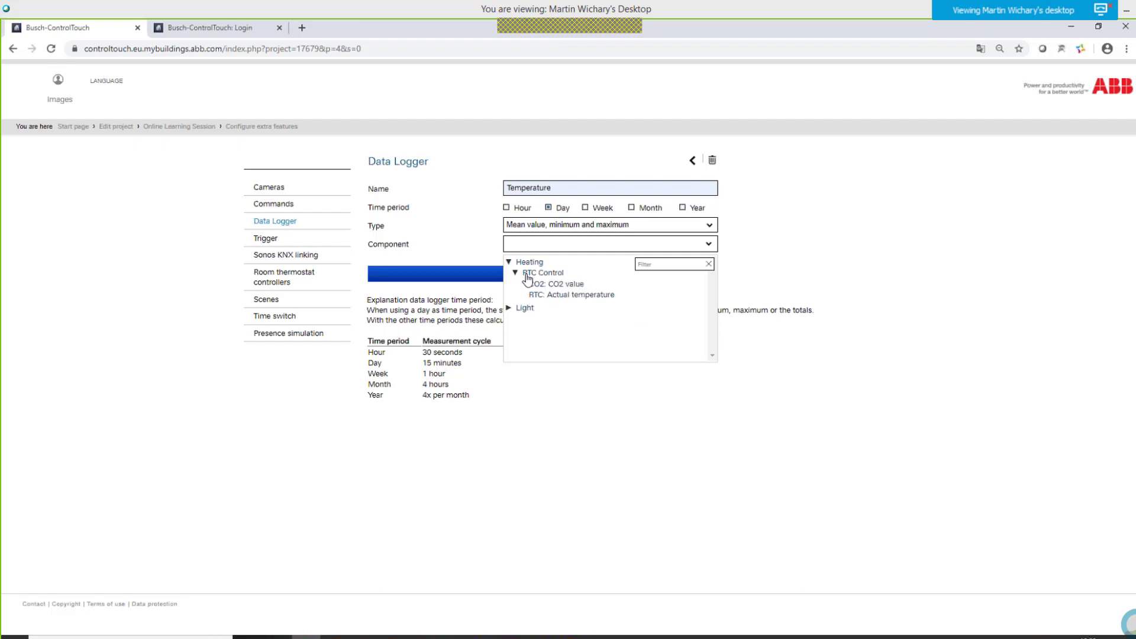
click(559, 296)
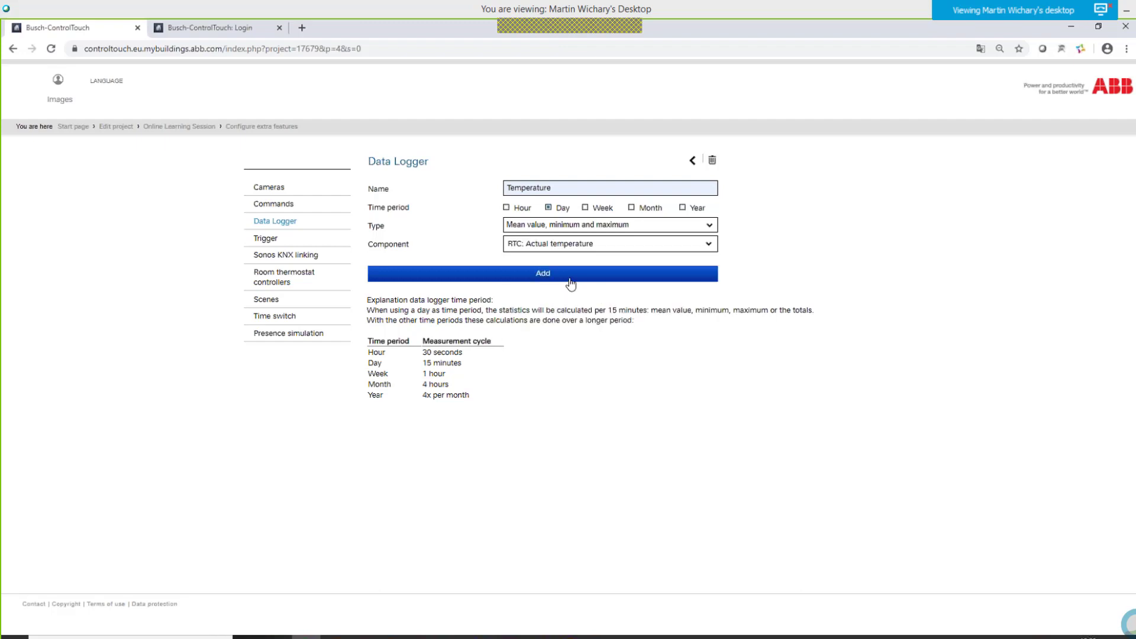
click(507, 209)
click(585, 208)
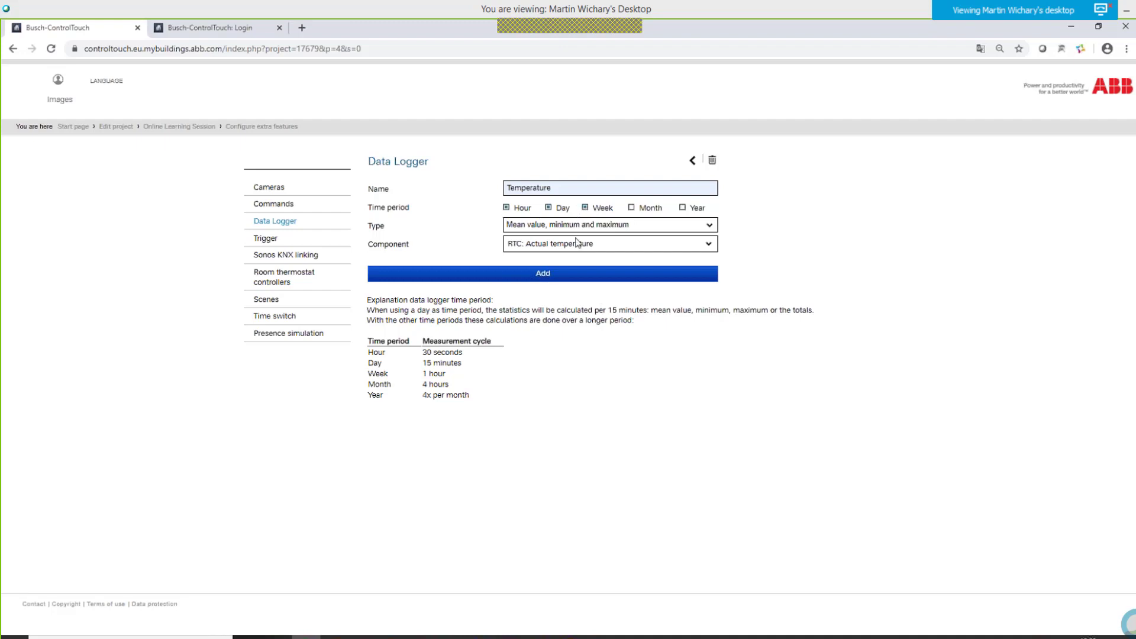
click(566, 277)
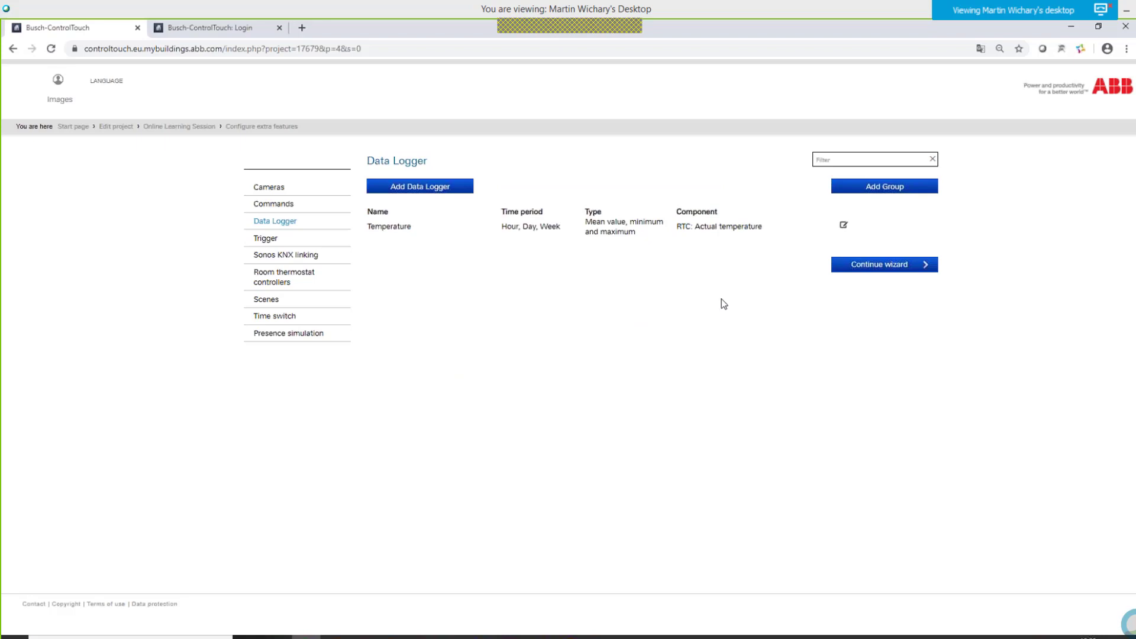
- Add another data logger named Co2 for the component CO2: CO2 value under Heating, RTC Control
click(430, 192)
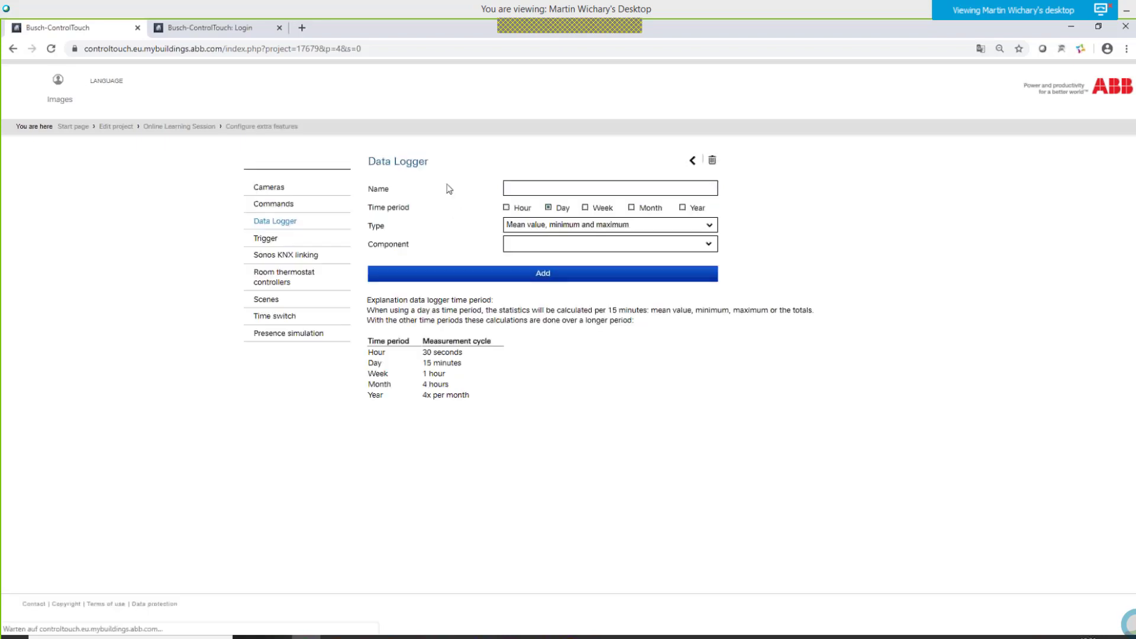
click(507, 189)
text(co)
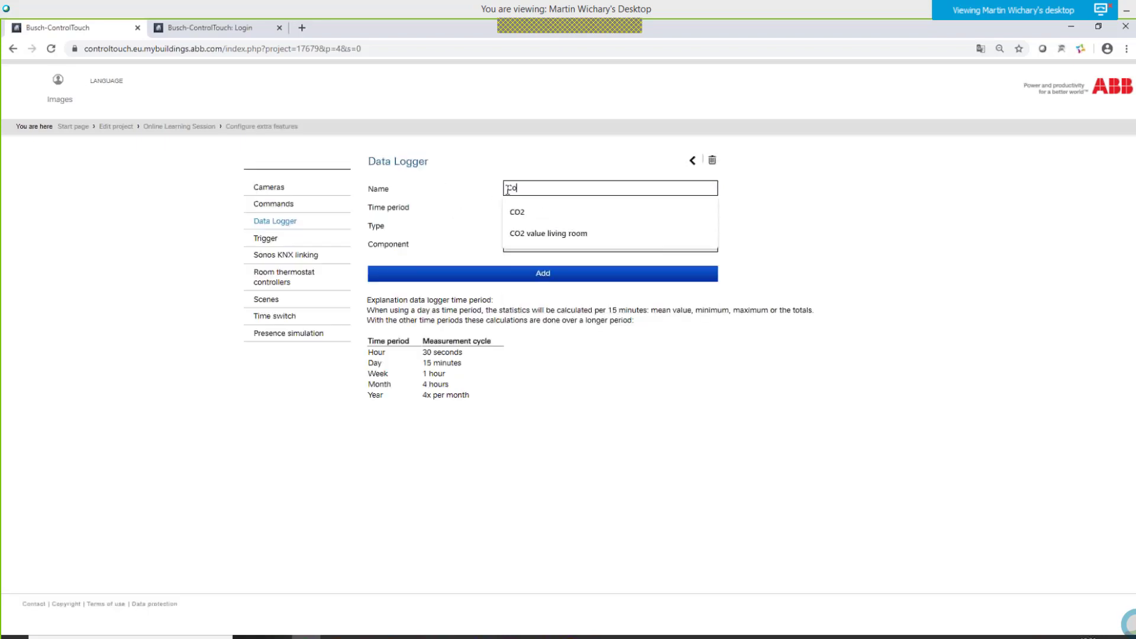
click(487, 196)
click(526, 243)
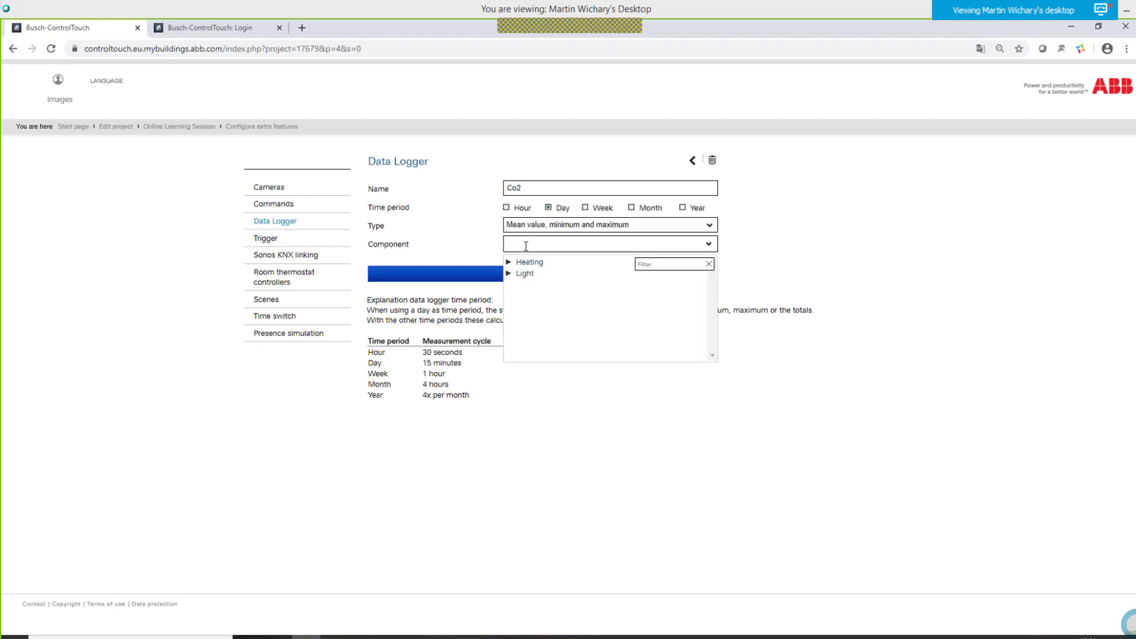
click(536, 264)
click(536, 273)
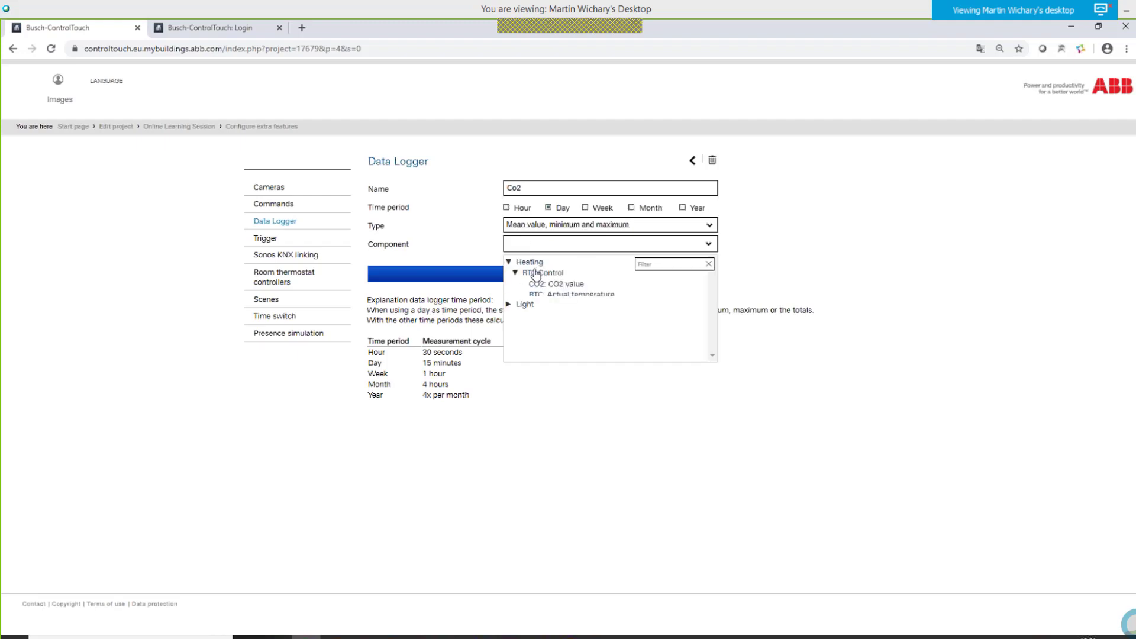
click(553, 285)
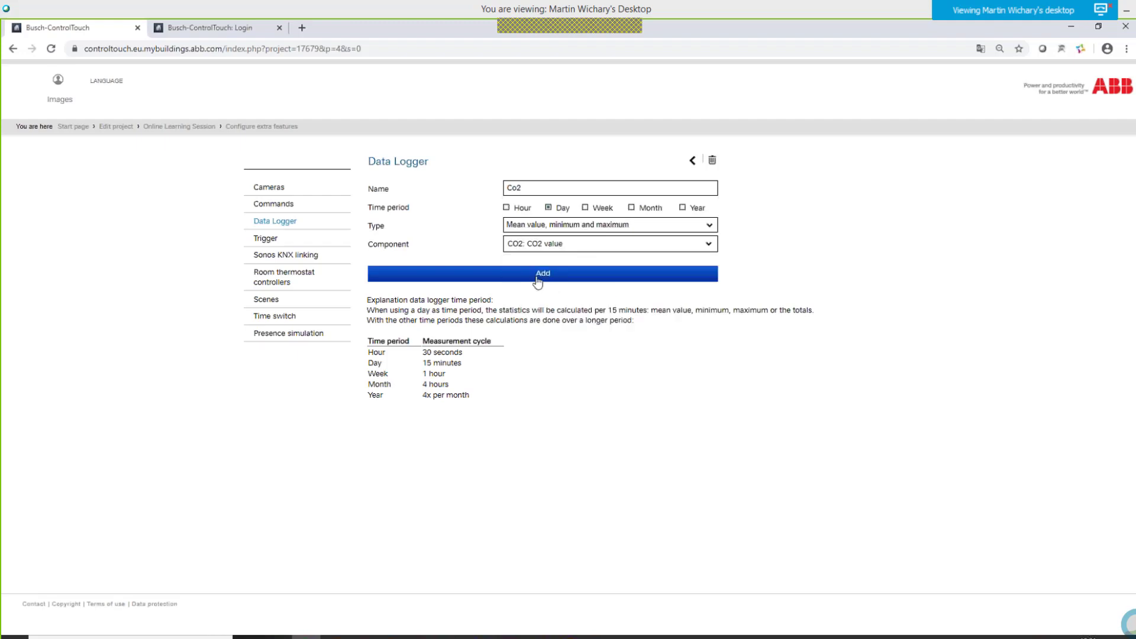
click(537, 278)
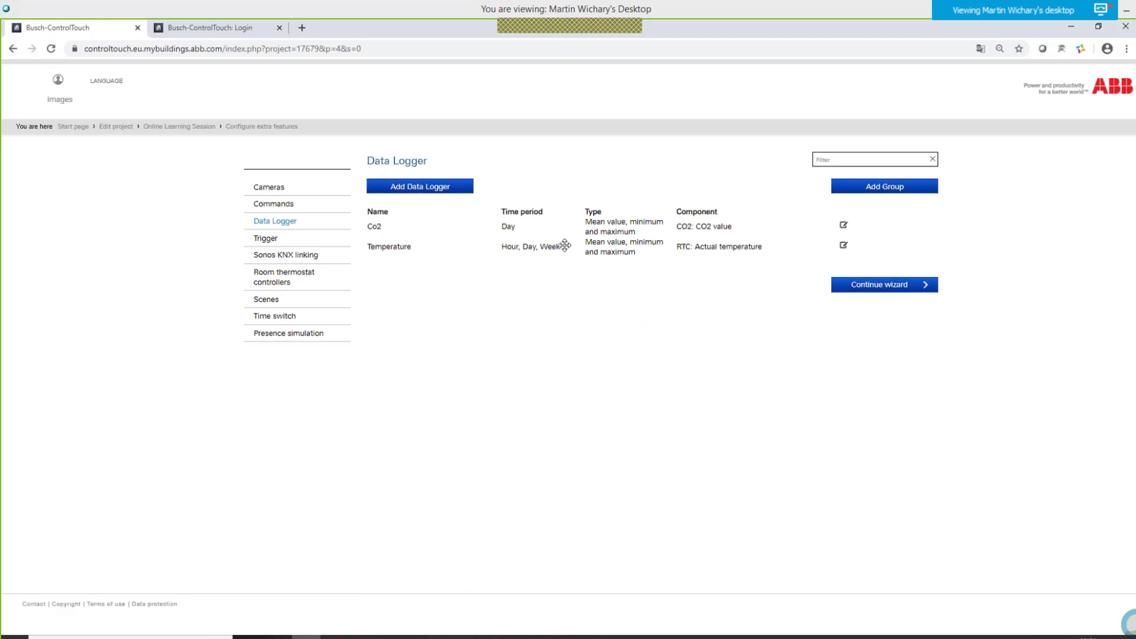
- View the Trigger feature and examine the Sonos KNX linking objects available for Wohnzimmer
click(275, 240)
click(282, 256)
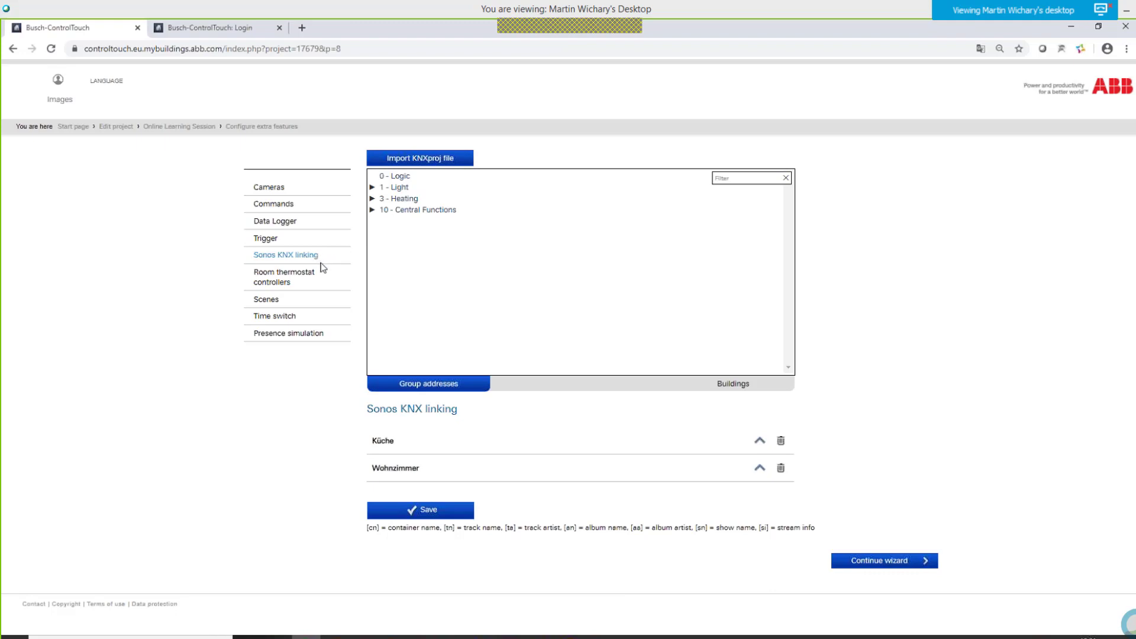
click(398, 468)
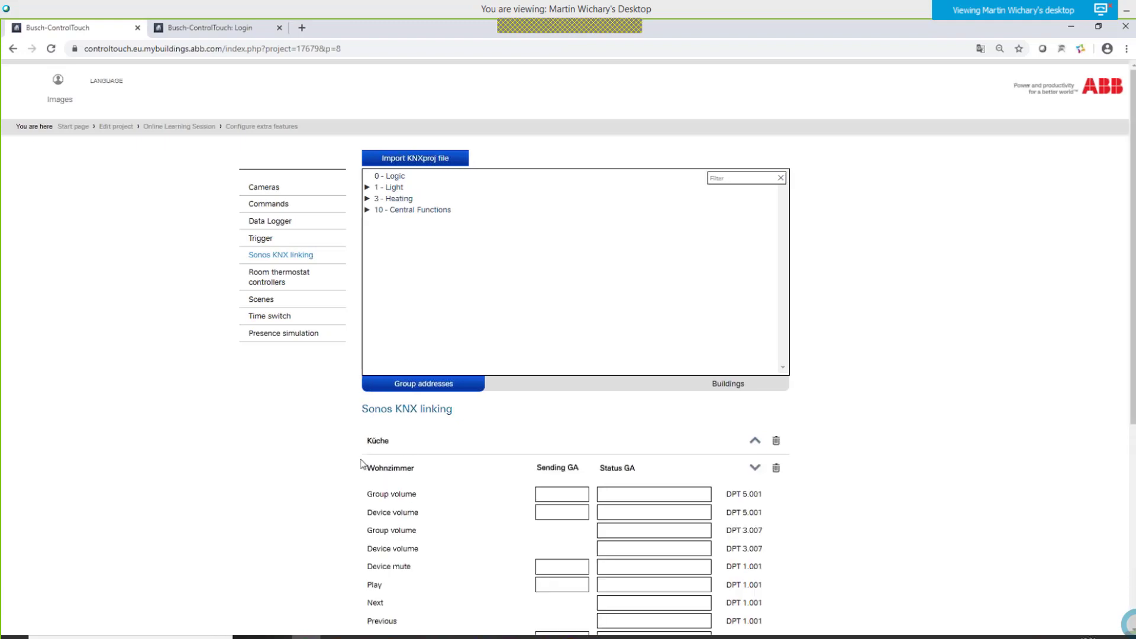
scroll(367, 465, down, 1)
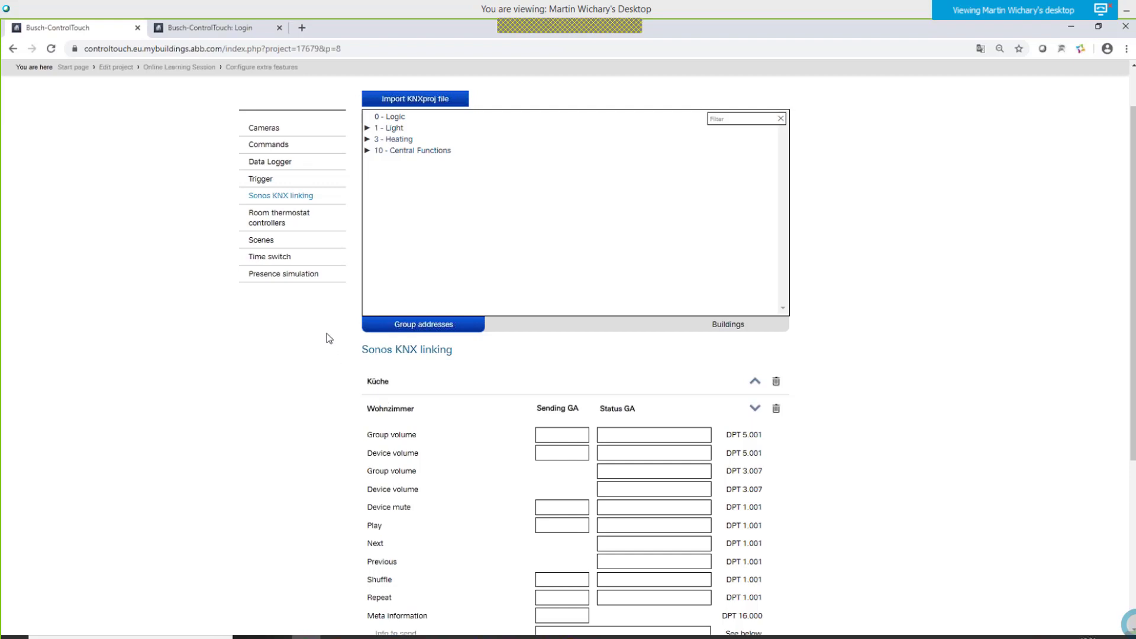
- Create a room thermostat controller named Slave and set its device function to Slave device
click(326, 232)
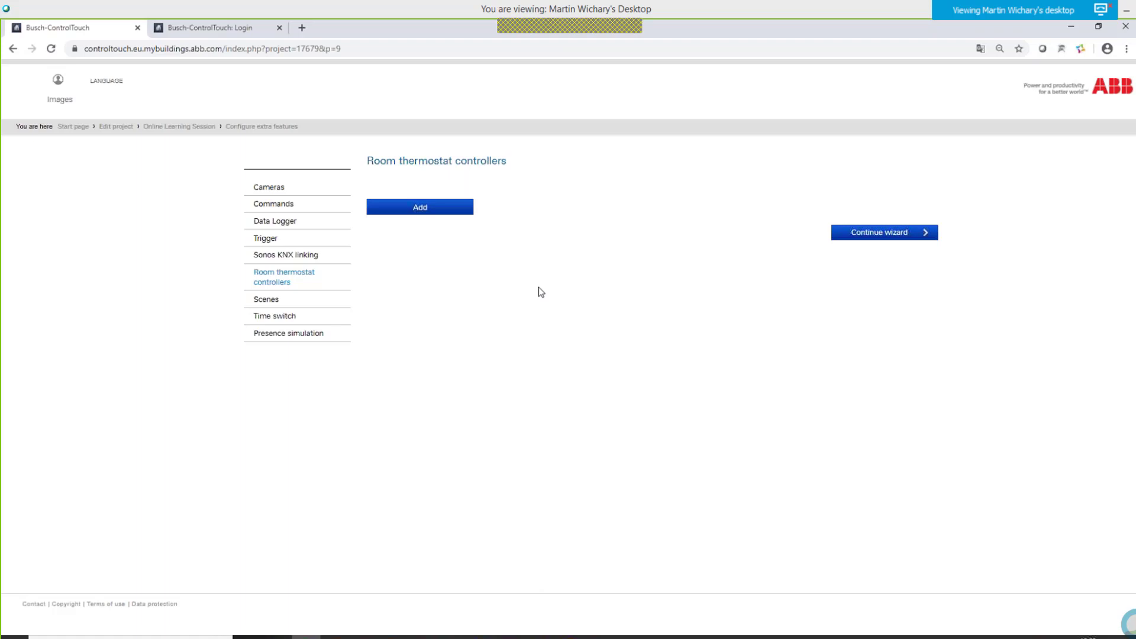
click(430, 212)
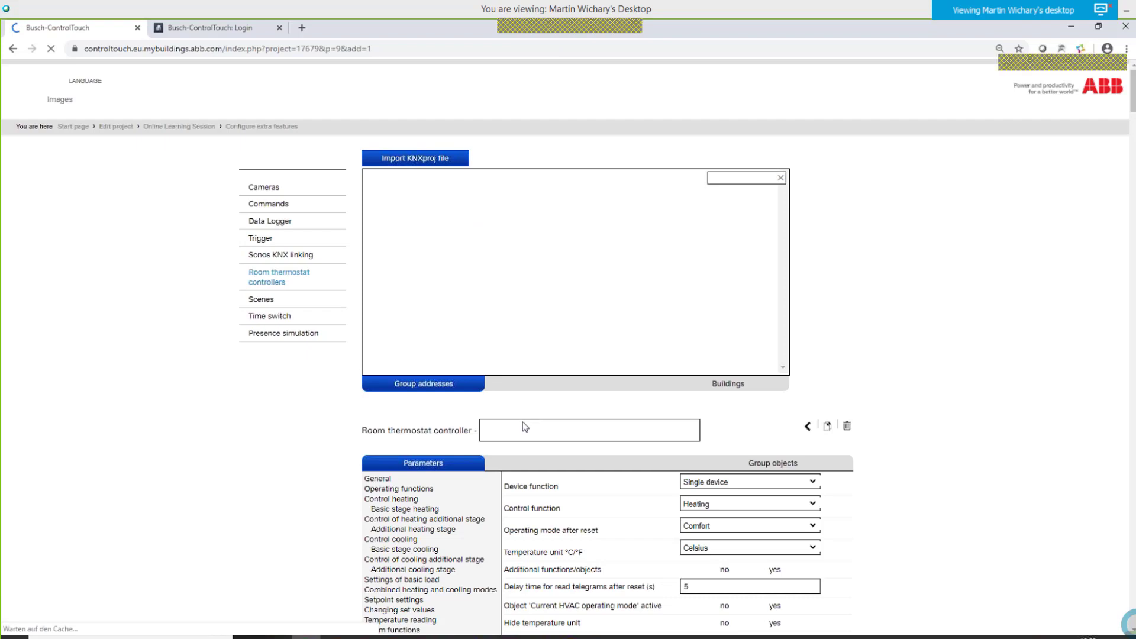
click(524, 422)
text(Slave)
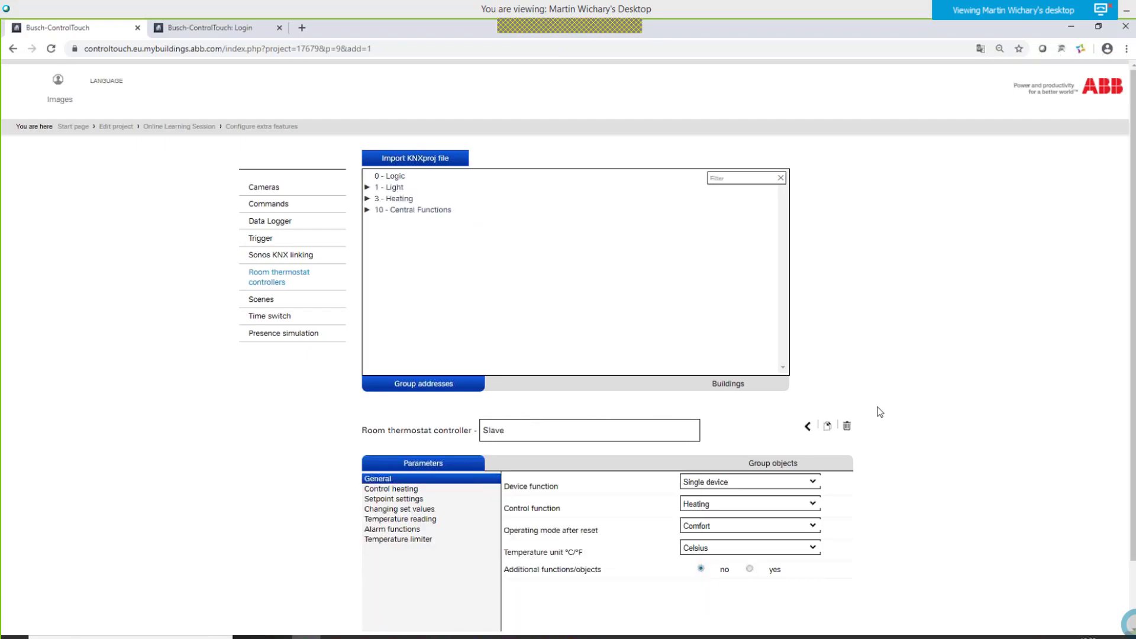
scroll(881, 409, down, 3)
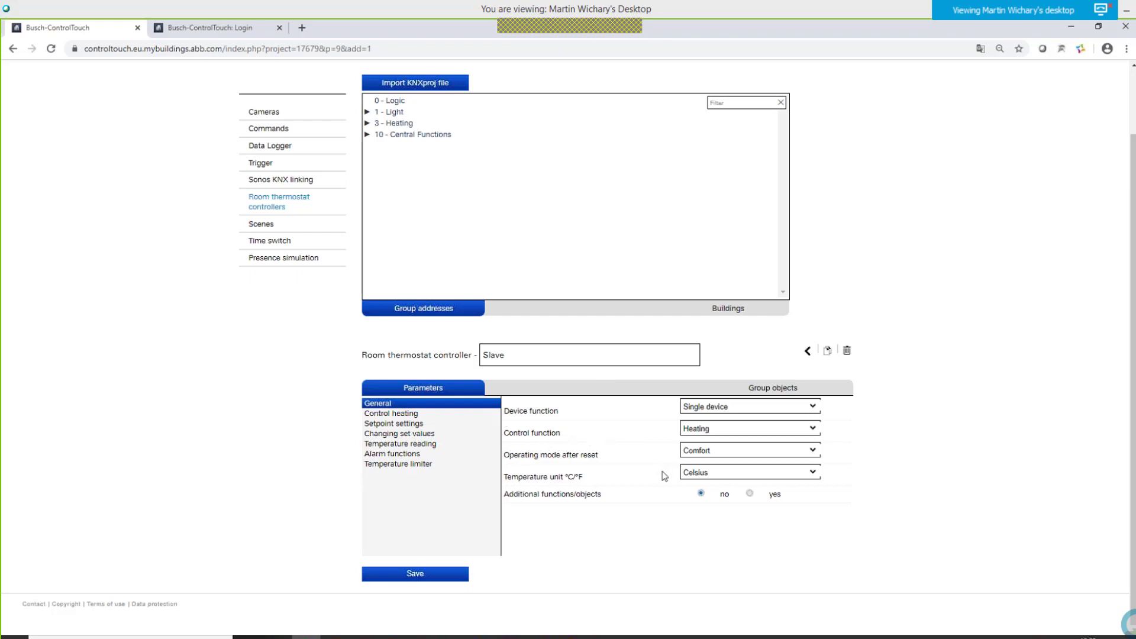
click(703, 407)
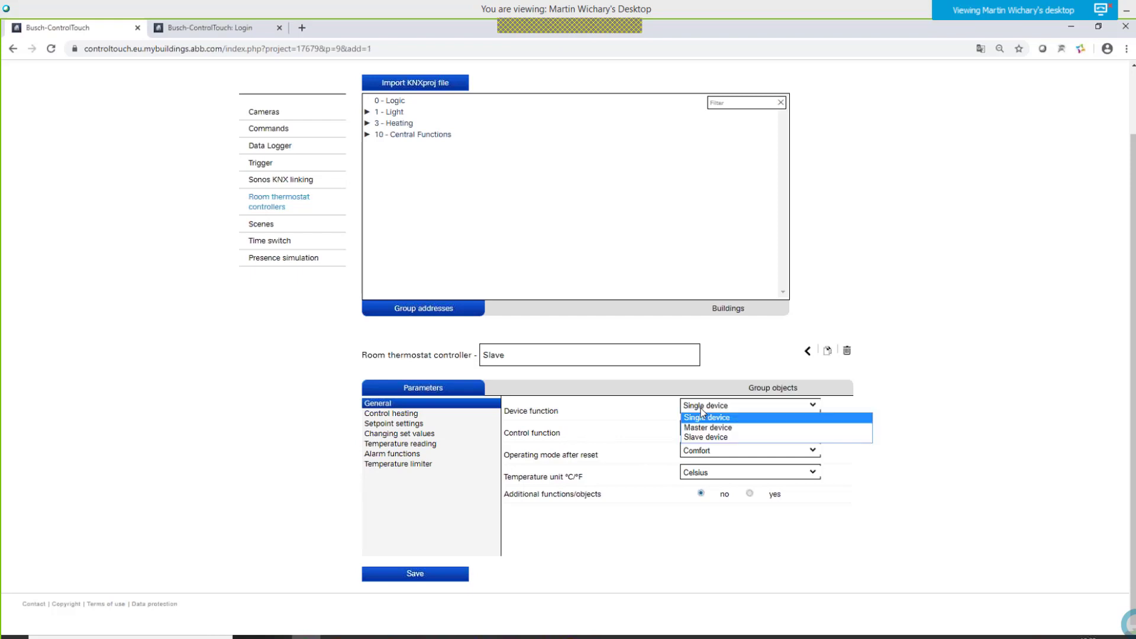
click(703, 438)
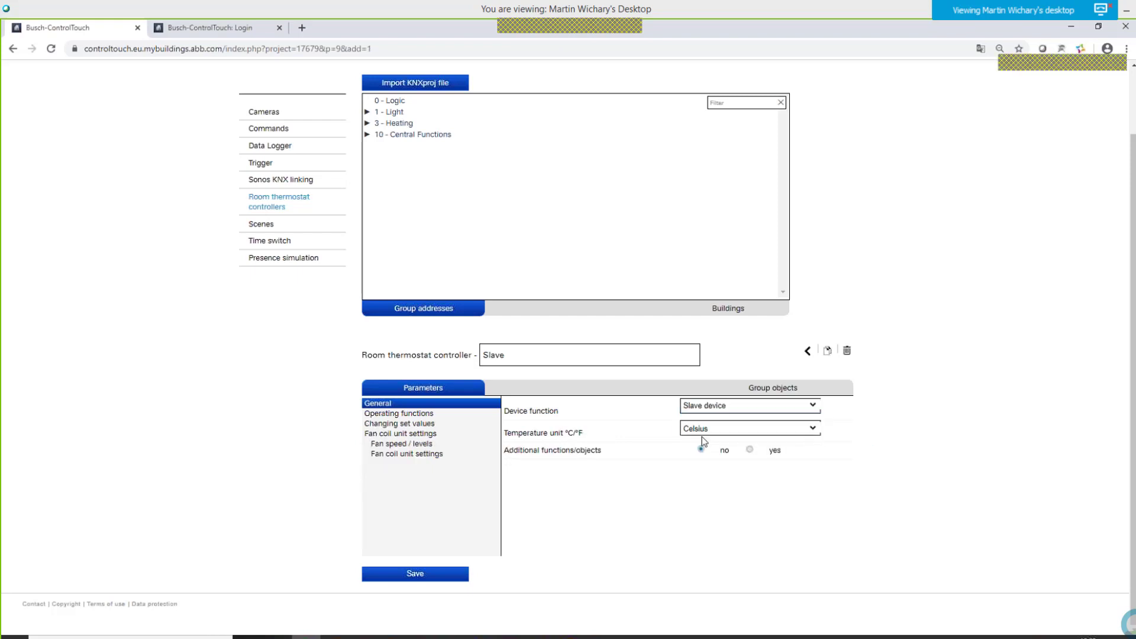
- Set heating/cooling switchover and fan coil control during heating and cooling modes to no in the controller's operating functions
click(422, 414)
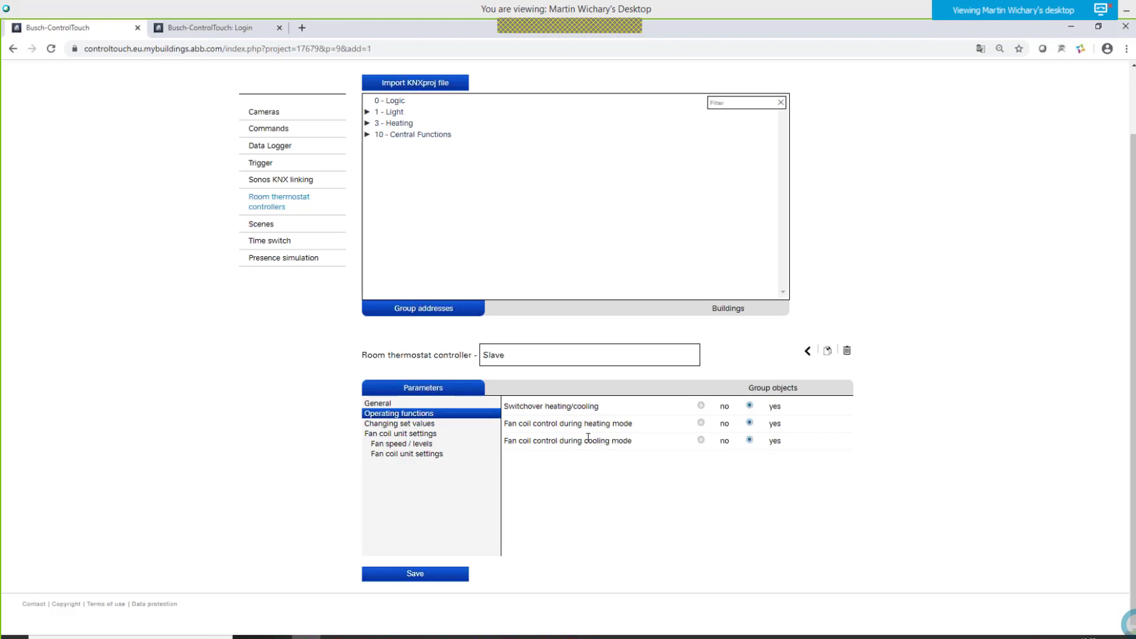
click(700, 406)
click(701, 422)
click(700, 440)
- Set the controller's master/slave setpoint adjustment via communication object to 1-byte counter value
click(418, 427)
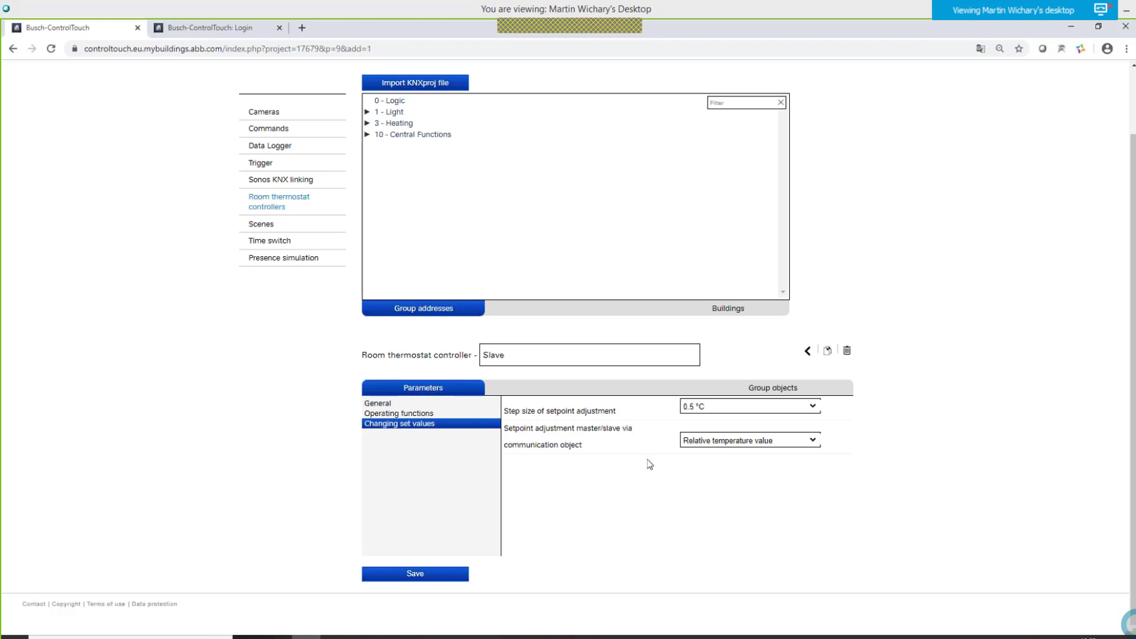
click(748, 439)
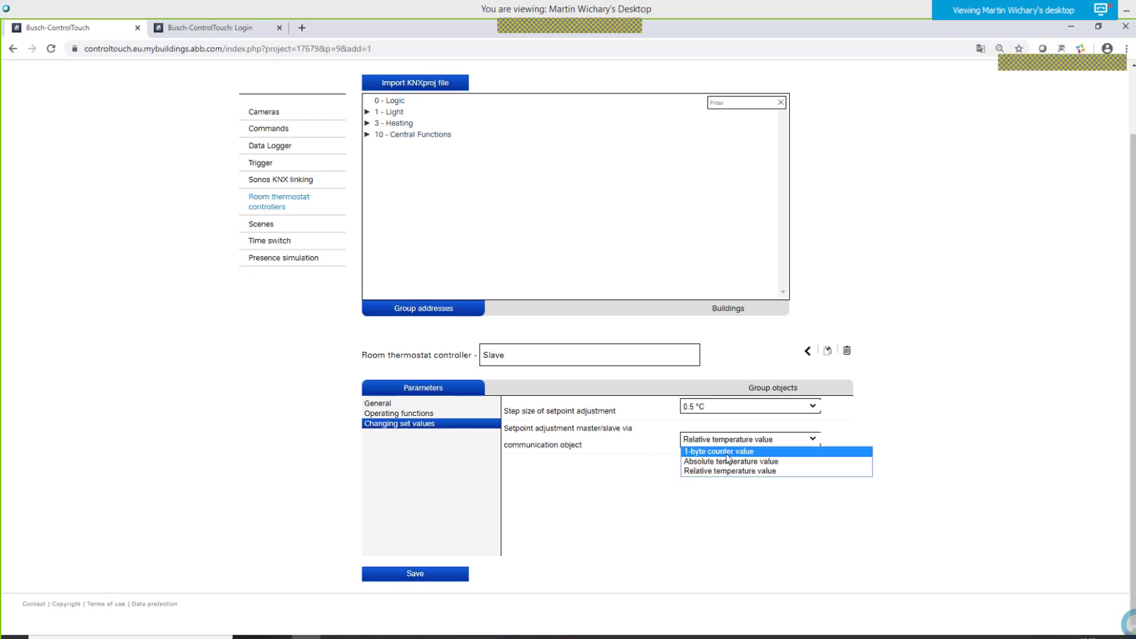
click(727, 453)
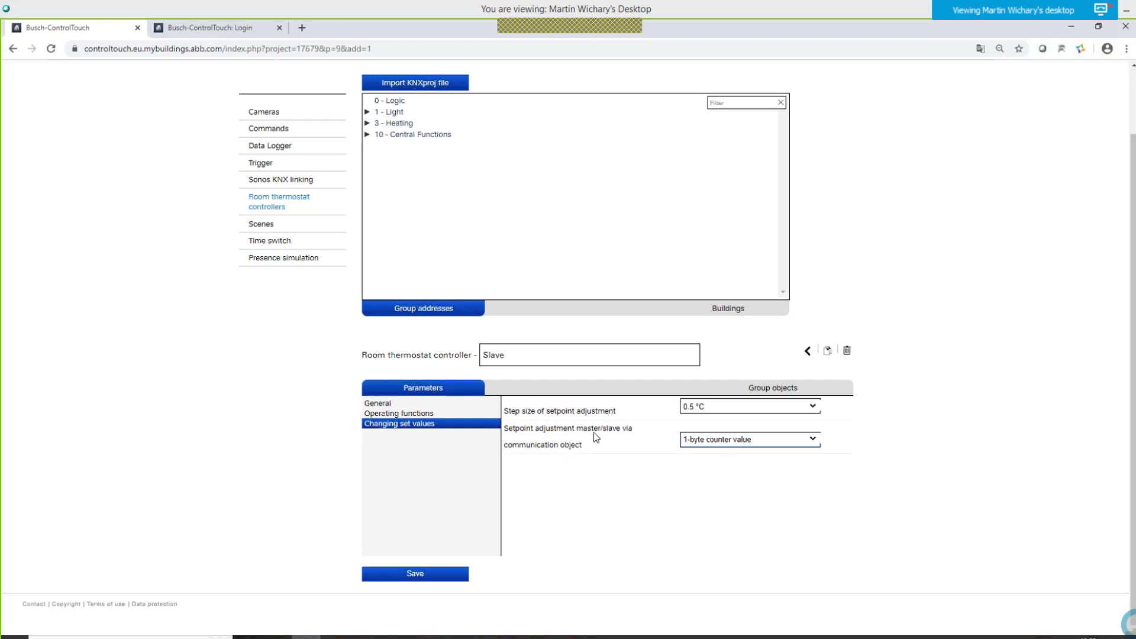
- Link the Slave controller's on/off confirmation, external actual temperature and actual temperature fault objects to RTC Control addresses 3/0/3, 3/0/4 and 3/0/5
click(781, 392)
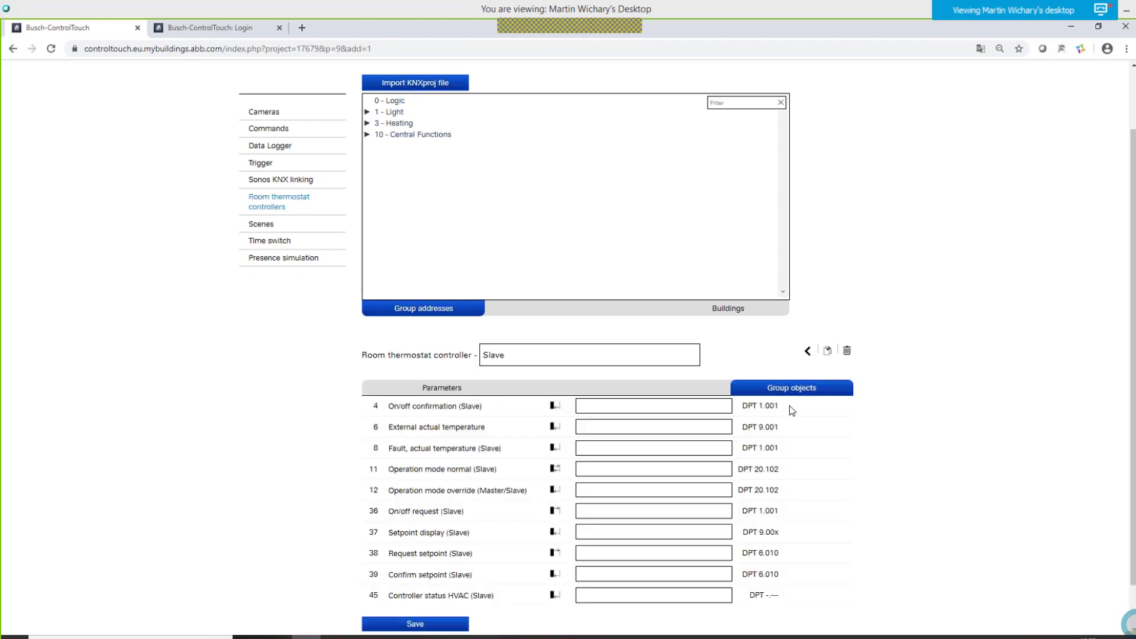
scroll(792, 410, down, 2)
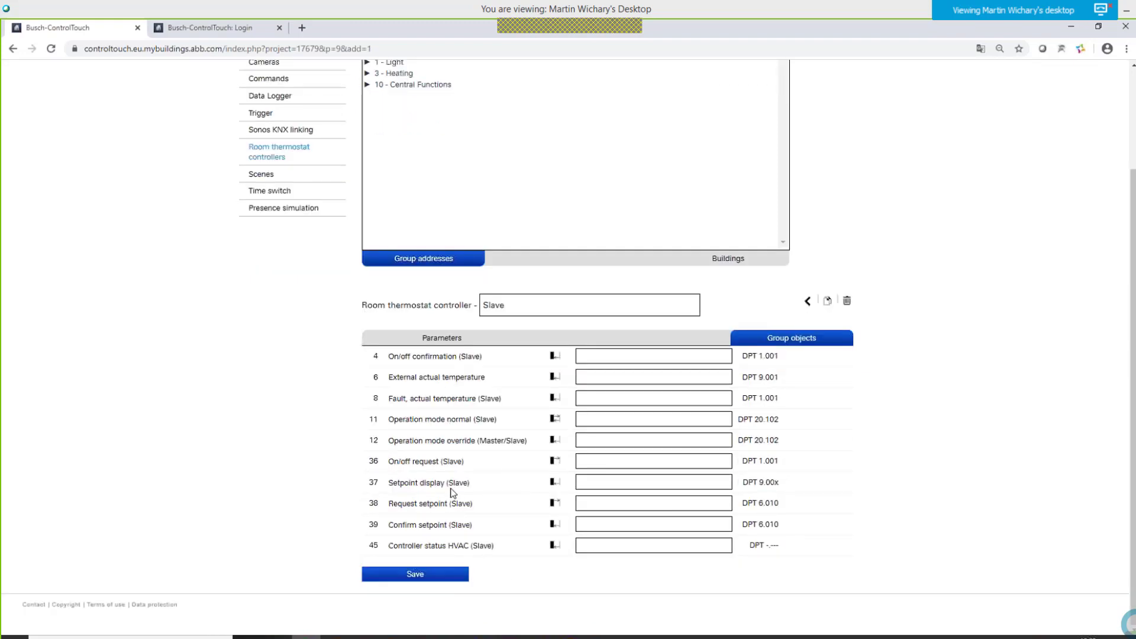
scroll(468, 474, up, 2)
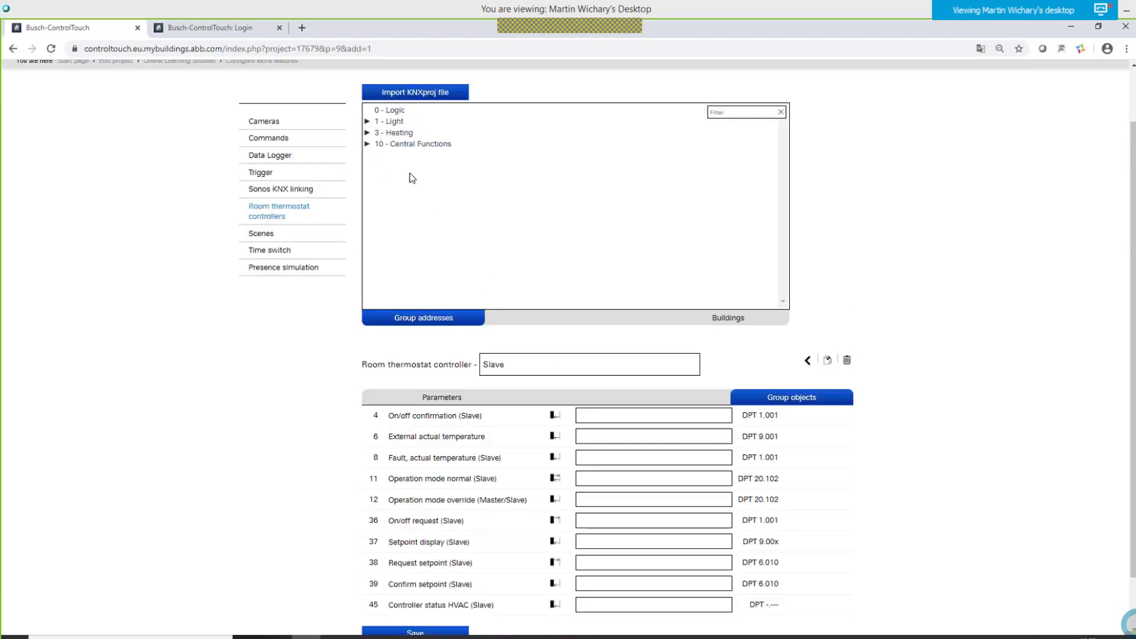
click(367, 133)
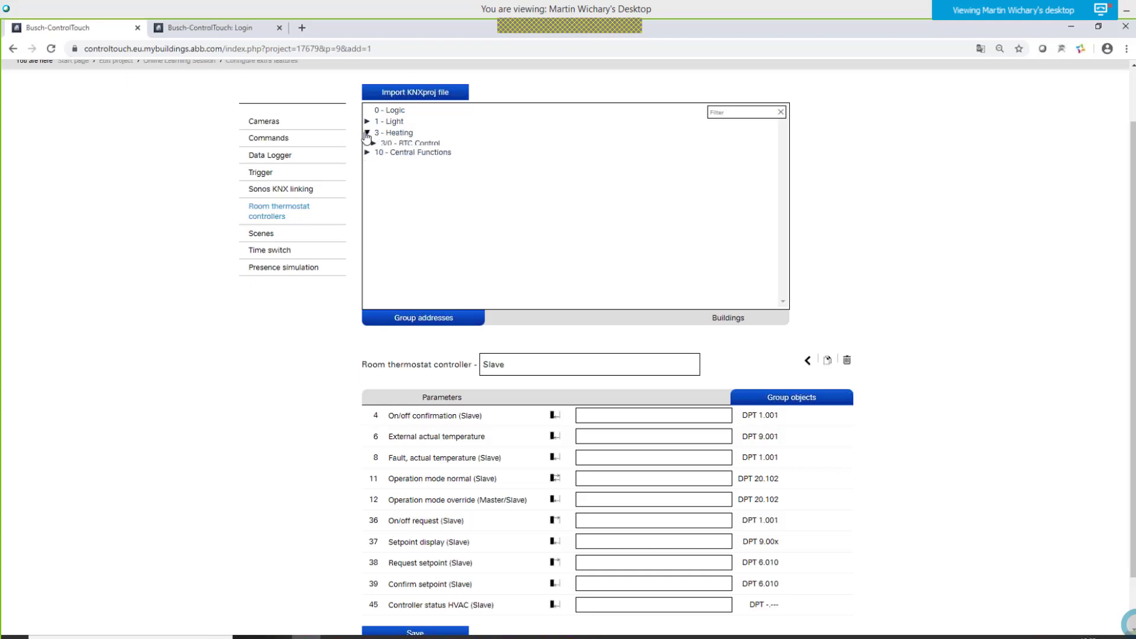
click(373, 144)
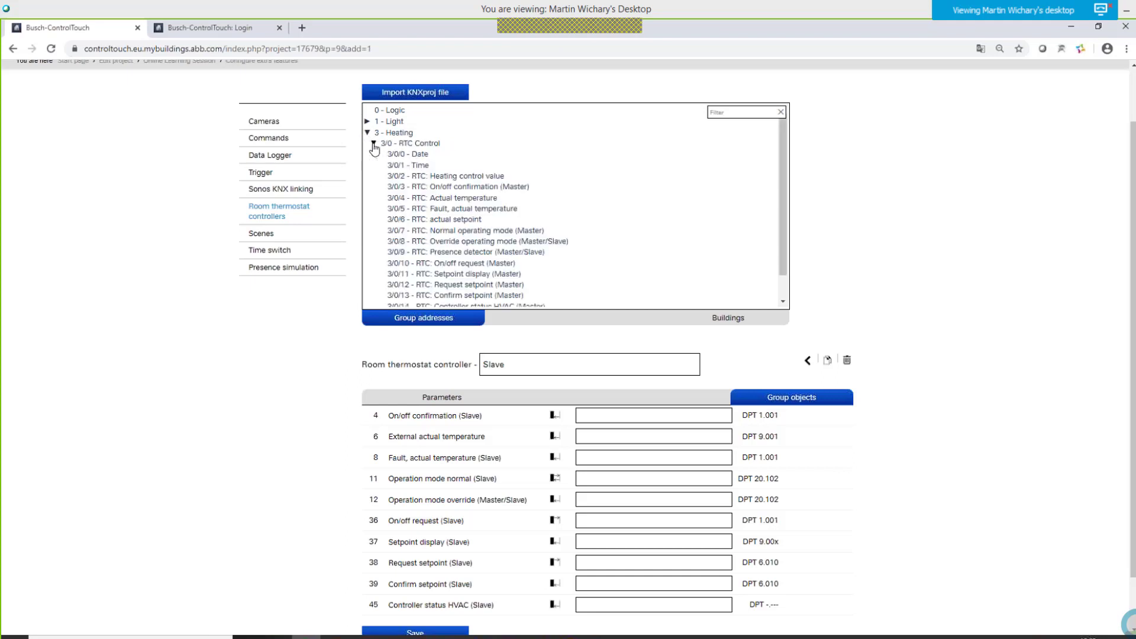
scroll(899, 206, down, 1)
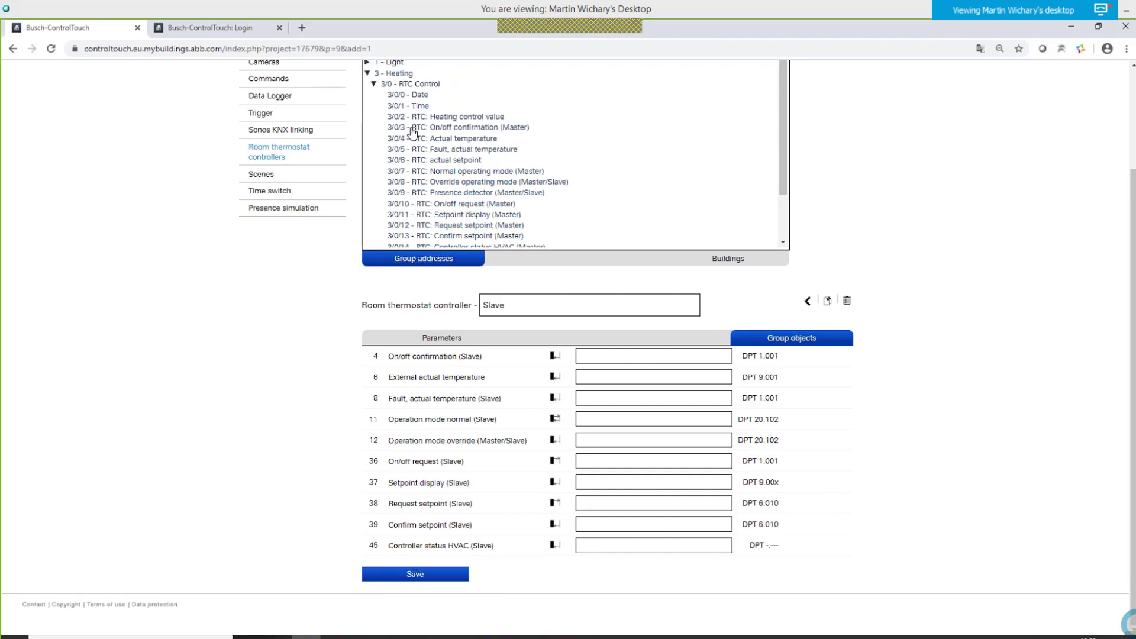
drag(413, 132, 584, 364)
drag(459, 142, 598, 379)
drag(441, 153, 585, 405)
- Link operation mode normal, operation mode override, on/off request and setpoint display to group addresses 3/0/7, 3/0/8, 3/0/10 and 3/0/11
drag(457, 175, 589, 421)
drag(459, 184, 539, 429)
drag(482, 207, 587, 458)
drag(452, 216, 586, 482)
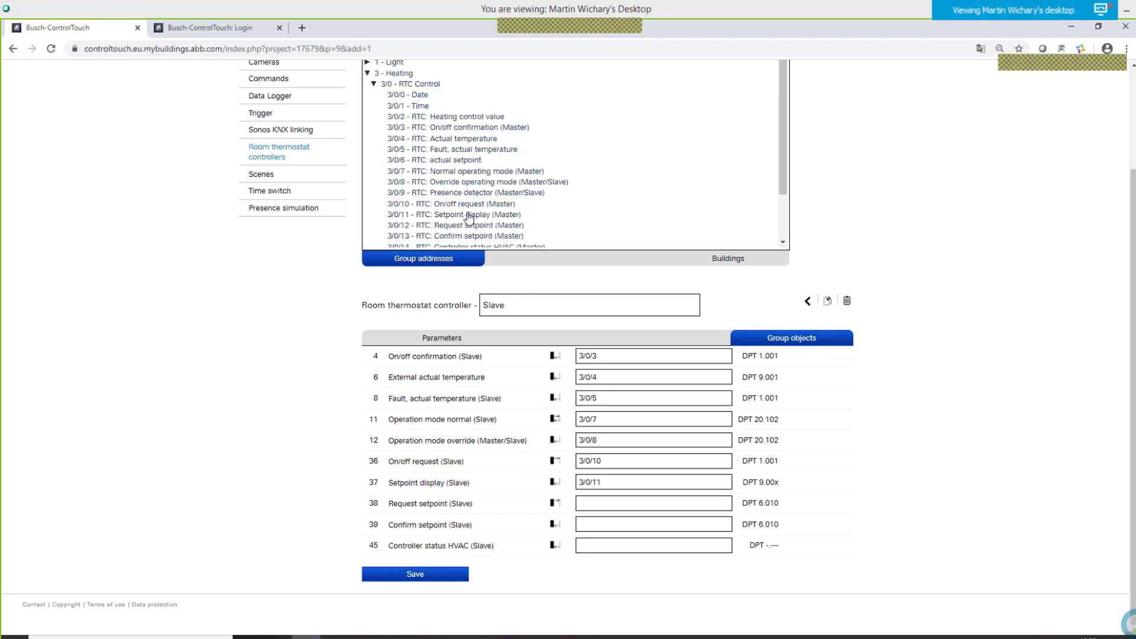
- Link request setpoint, confirm setpoint and controller status HVAC to group addresses 3/0/12, 3/0/13 and 3/0/14, and save the Slave controller
drag(456, 226, 472, 253)
drag(587, 495, 586, 501)
drag(467, 237, 590, 527)
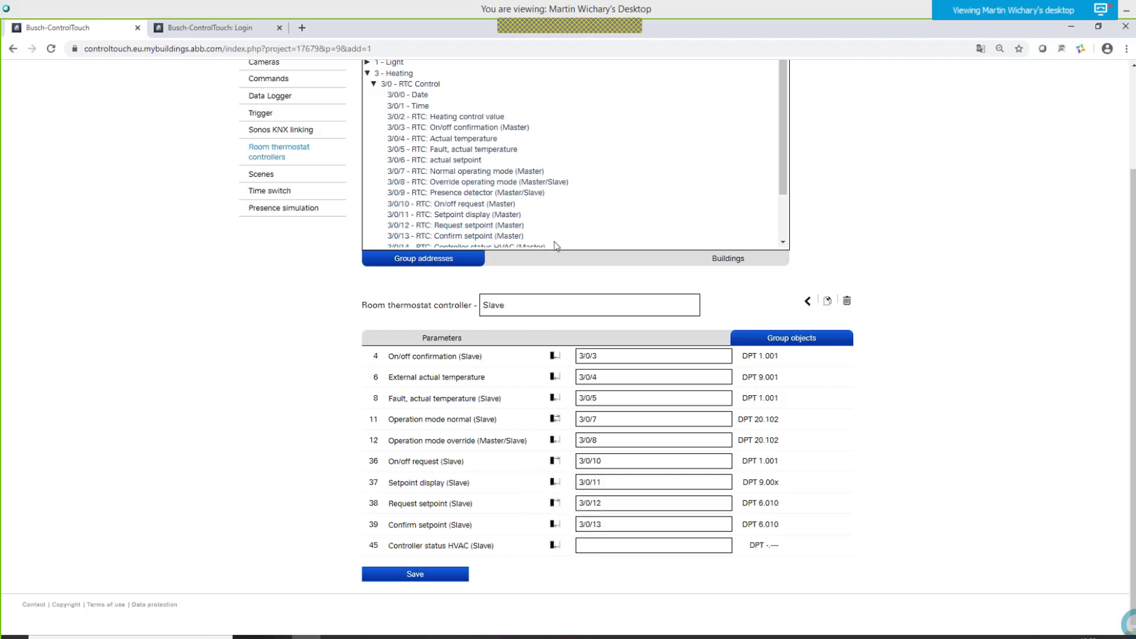
scroll(550, 194, down, 2)
drag(487, 188, 608, 534)
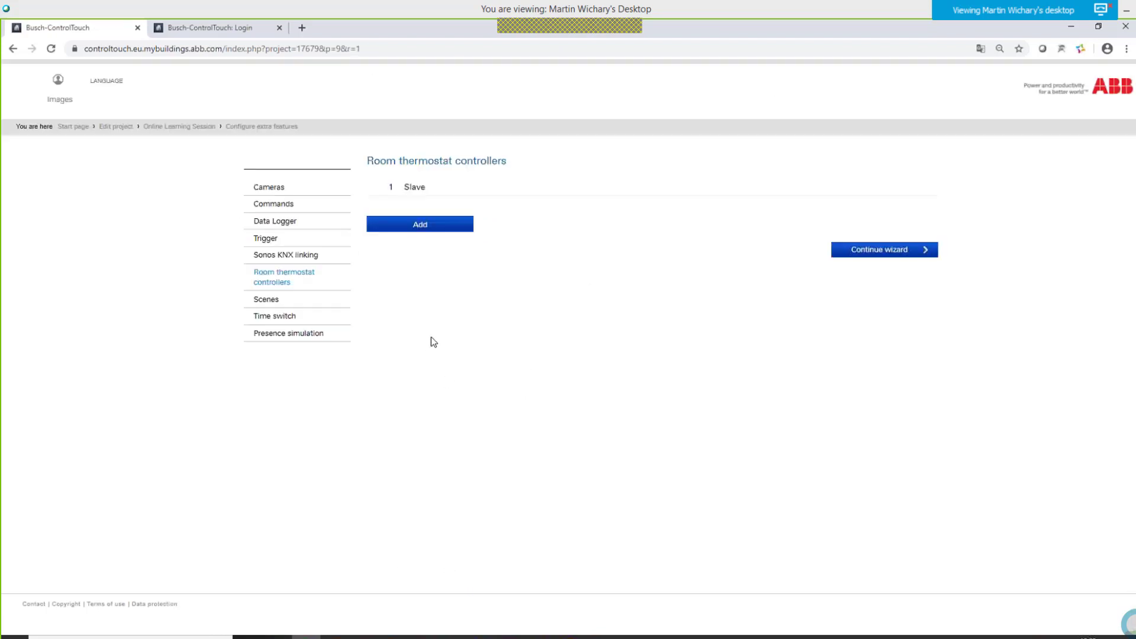
- Complete the extra features stage after viewing the Scenes information, and add a new customer profile with automatically generated content
click(265, 301)
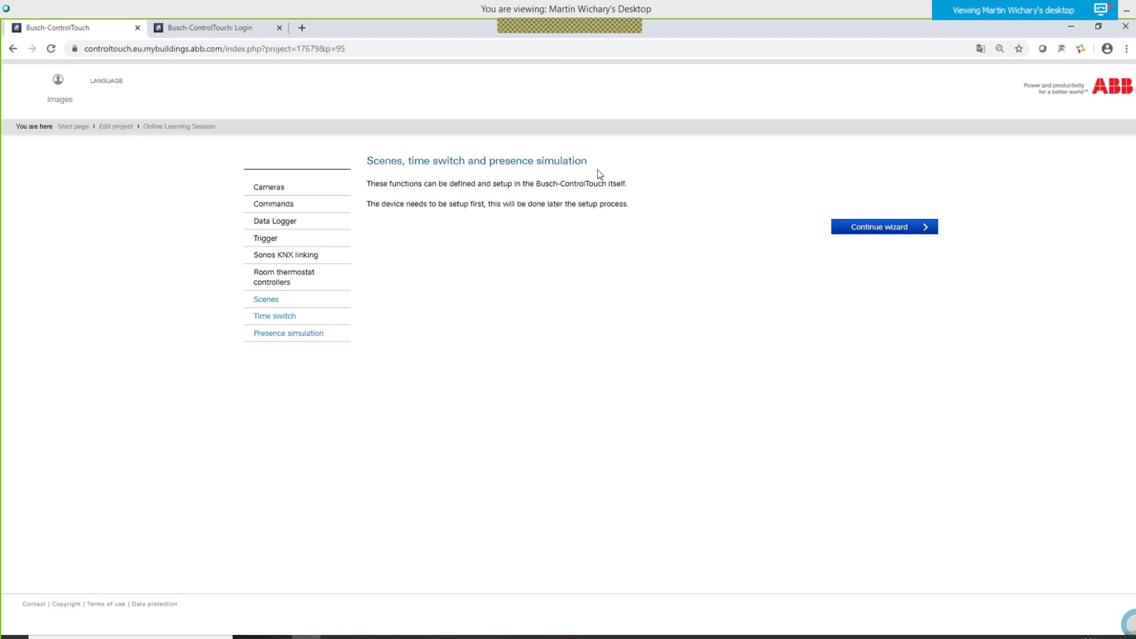
click(880, 228)
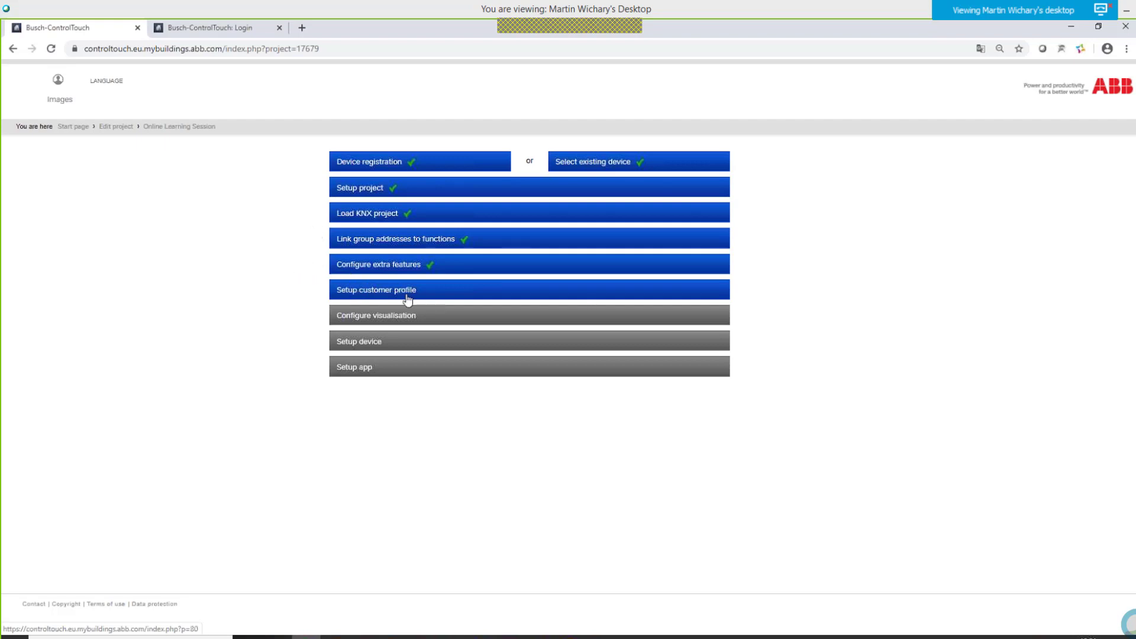
click(382, 294)
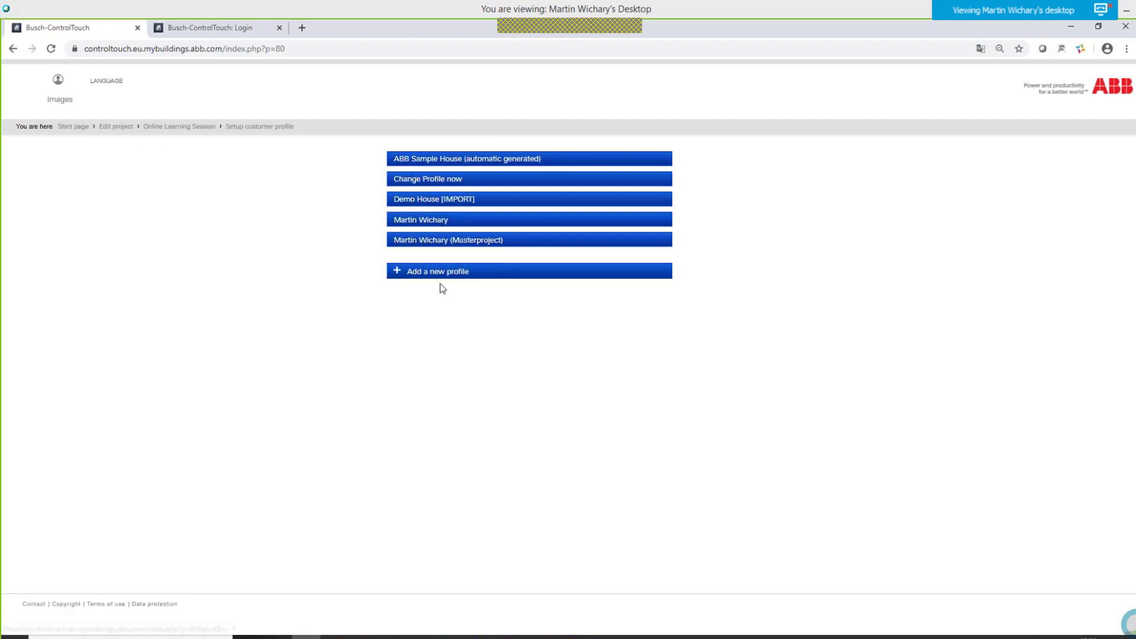
click(425, 276)
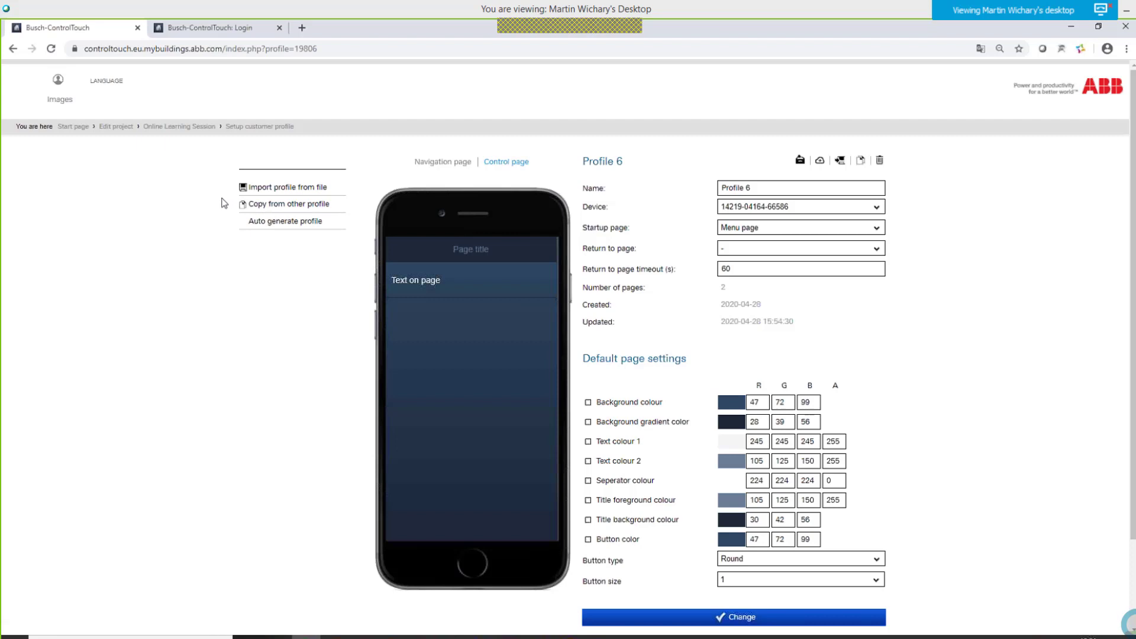
click(270, 222)
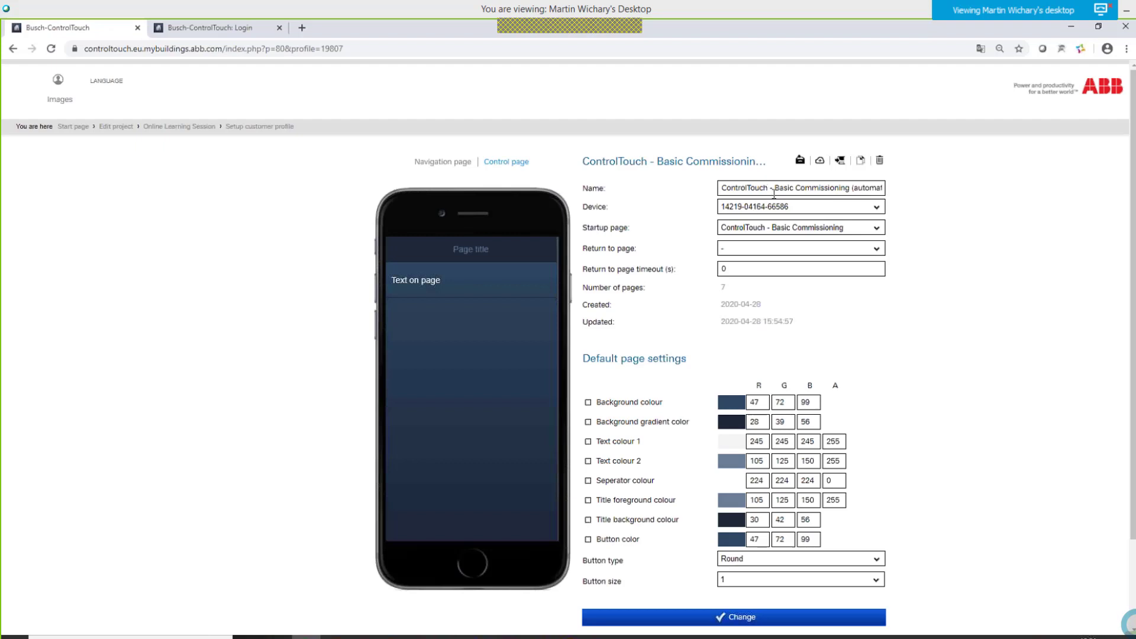
- Rename the generated profile as Auto generated Profile, save the change and complete the customer profile stage
drag(740, 190, 944, 195)
drag(821, 187, 565, 196)
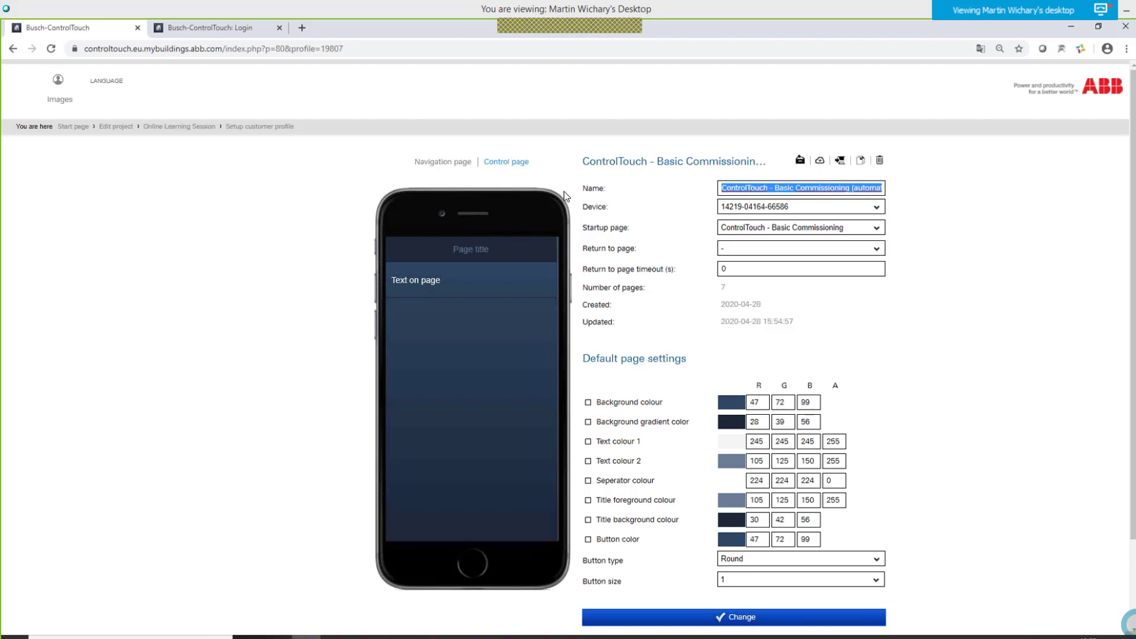
text(Branded)
key(BackSpace)
key(BackSpace)
key(BackSpace)
key(BackSpace)
key(BackSpace)
key(BackSpace)
key(BackSpace)
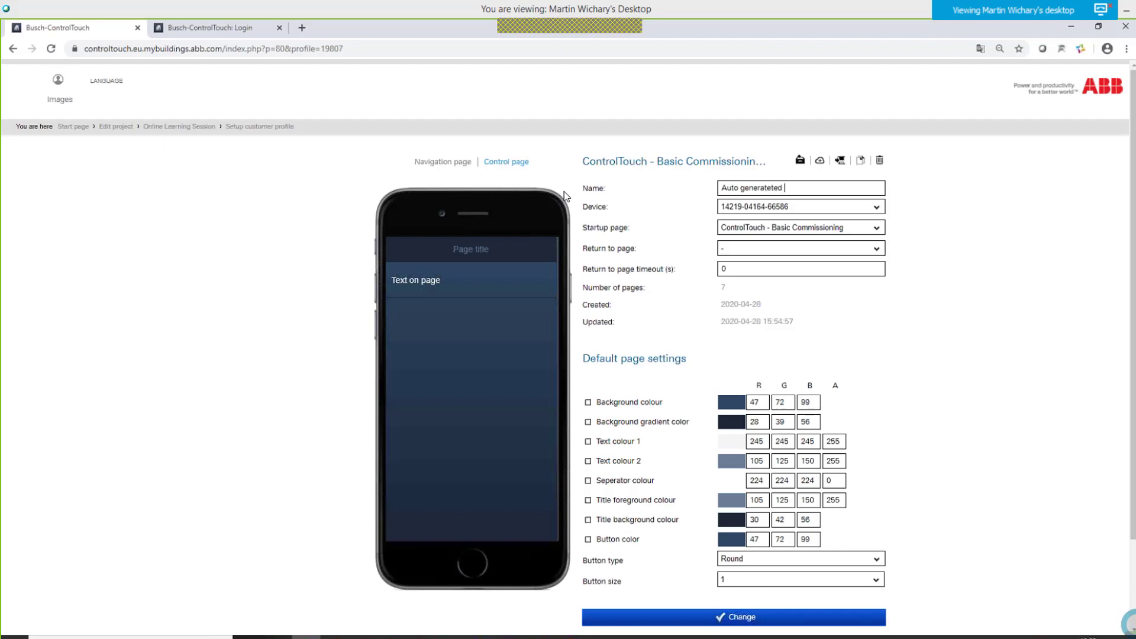
text(Auto generateted)
key(BackSpace)
key(BackSpace)
key(BackSpace)
key(BackSpace)
key(BackSpace)
key(BackSpace)
key(BackSpace)
key(BackSpace)
click(950, 227)
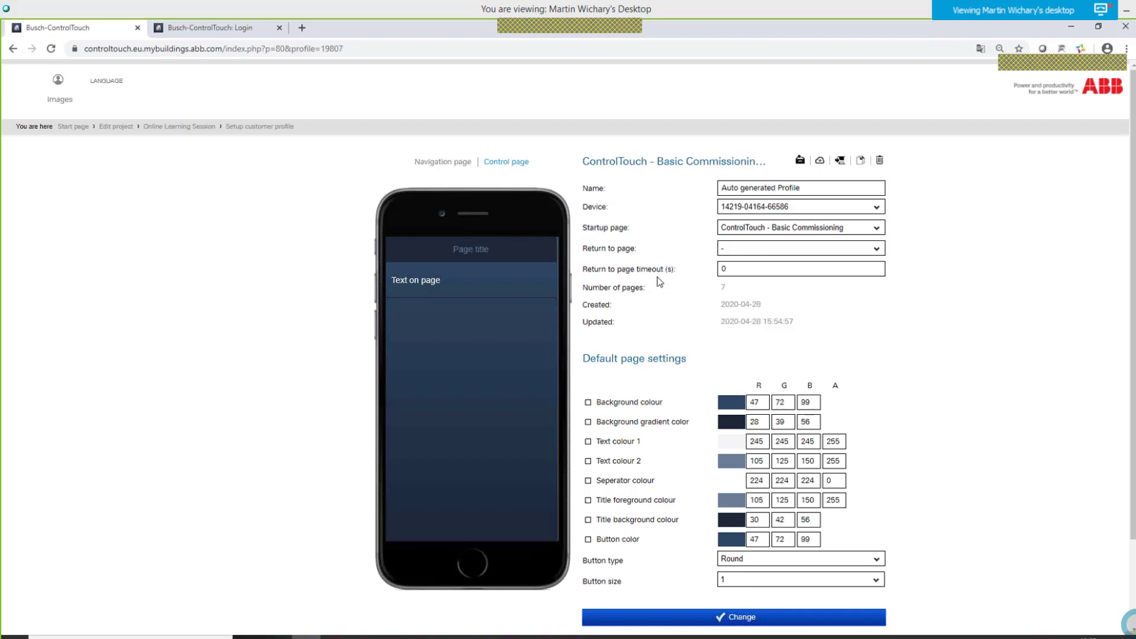
scroll(659, 282, down, 1)
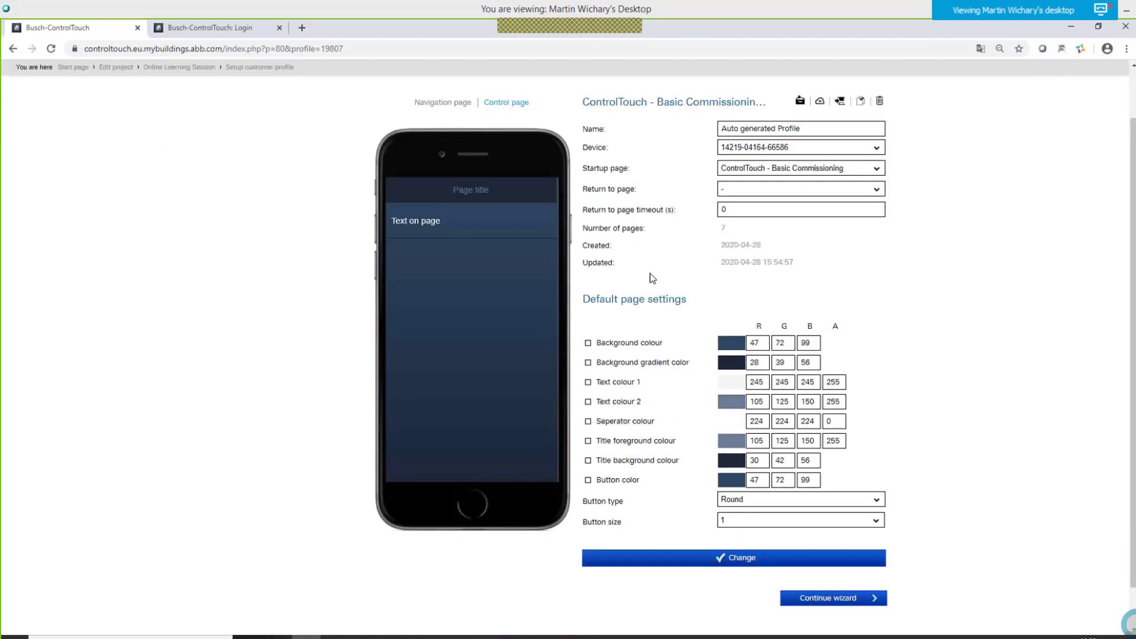
scroll(652, 278, down, 1)
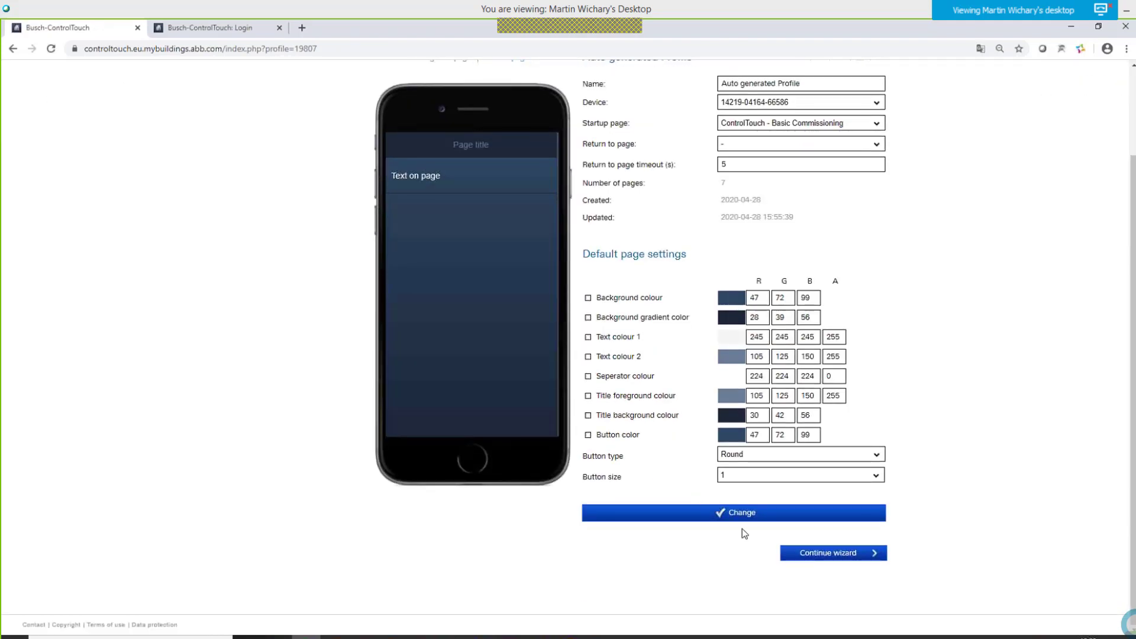
click(864, 555)
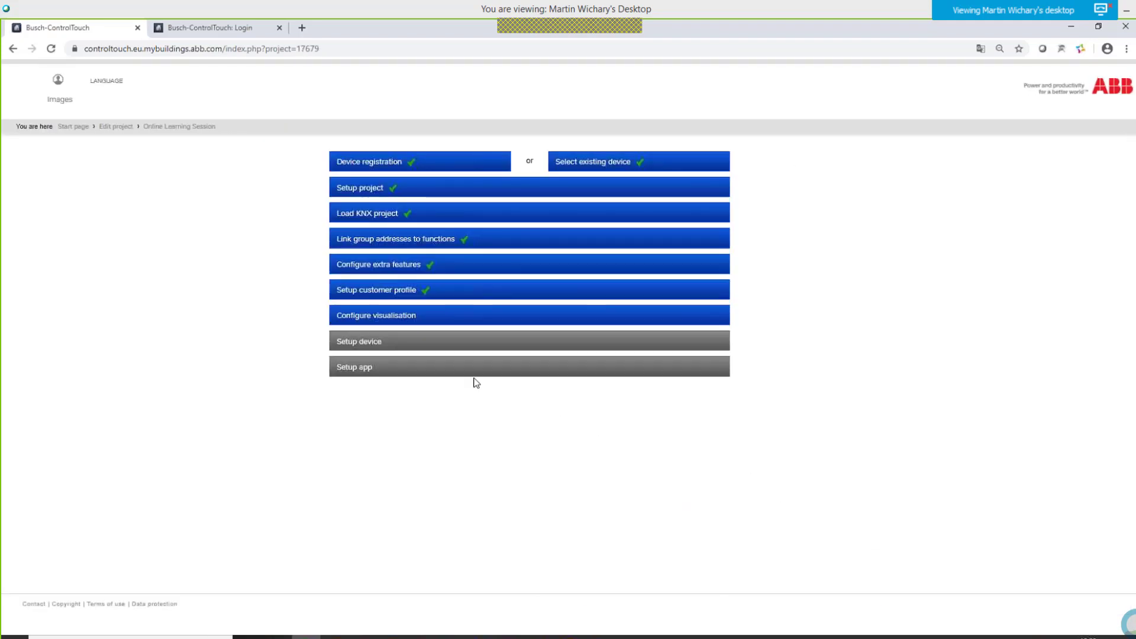
- Open the visualisation configuration and examine the Cameras, ControlTouch - Basic Commissioning, Online Learning Session and Used pages
click(406, 319)
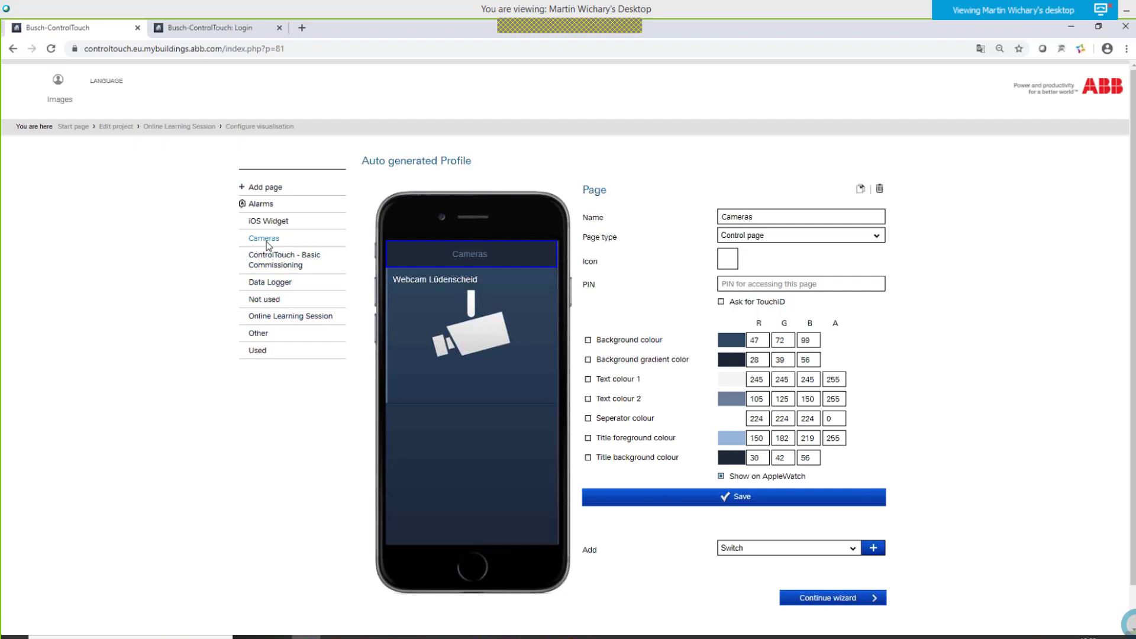
click(278, 284)
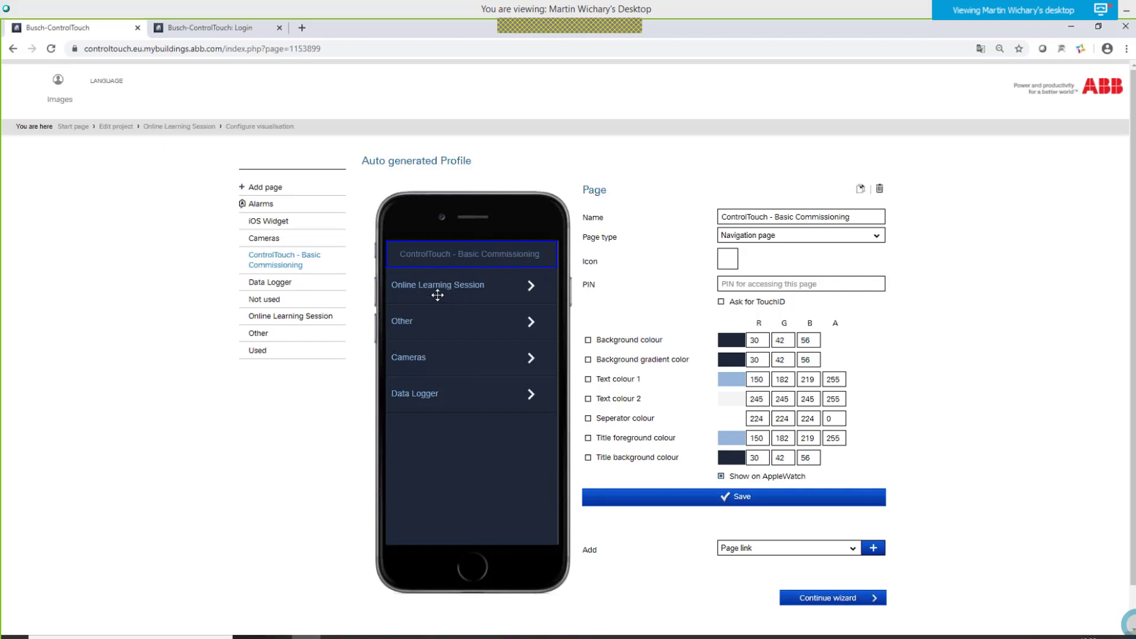
click(278, 320)
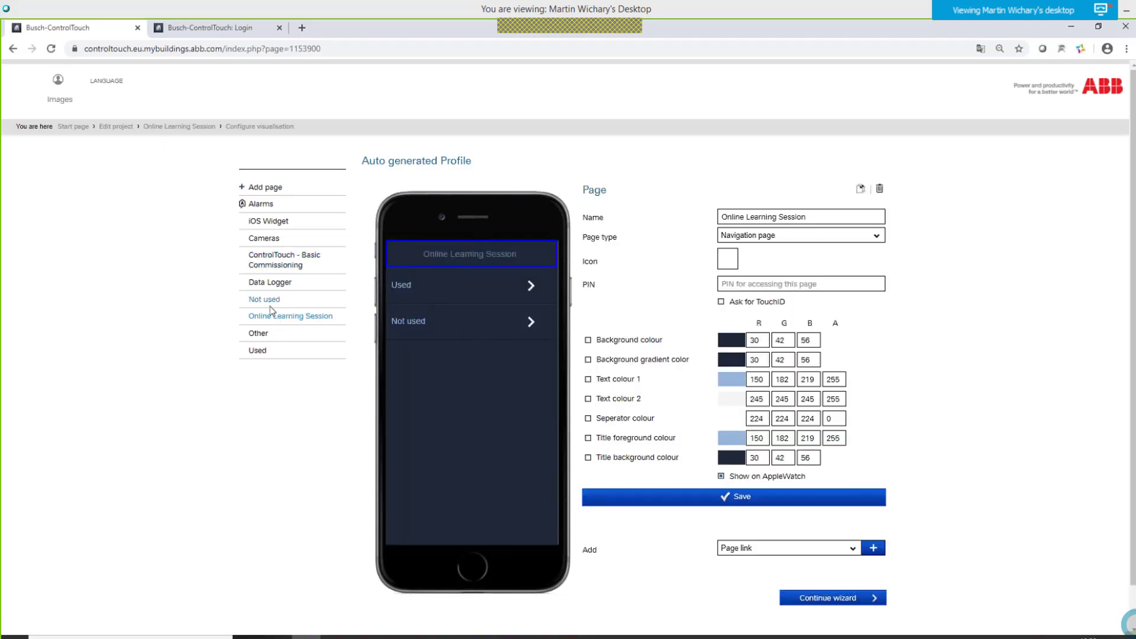
click(321, 355)
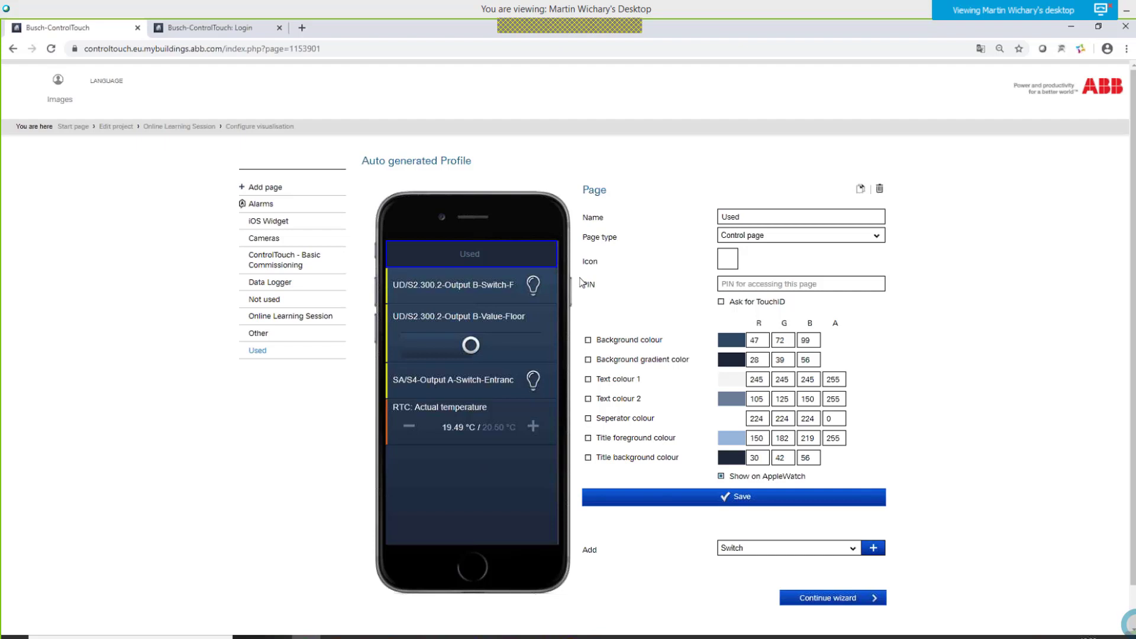
- Rename the UD/S2.300.2-Output B-Switch-Floor switch on the Used page as Switch B and save it
click(437, 295)
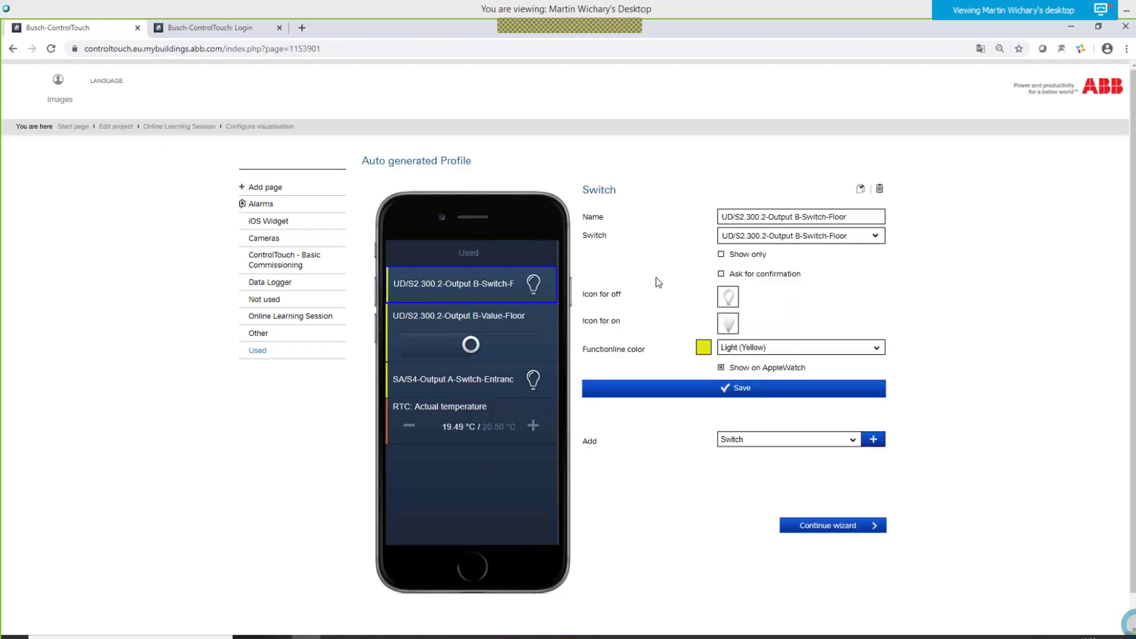
click(849, 217)
drag(847, 216, 641, 207)
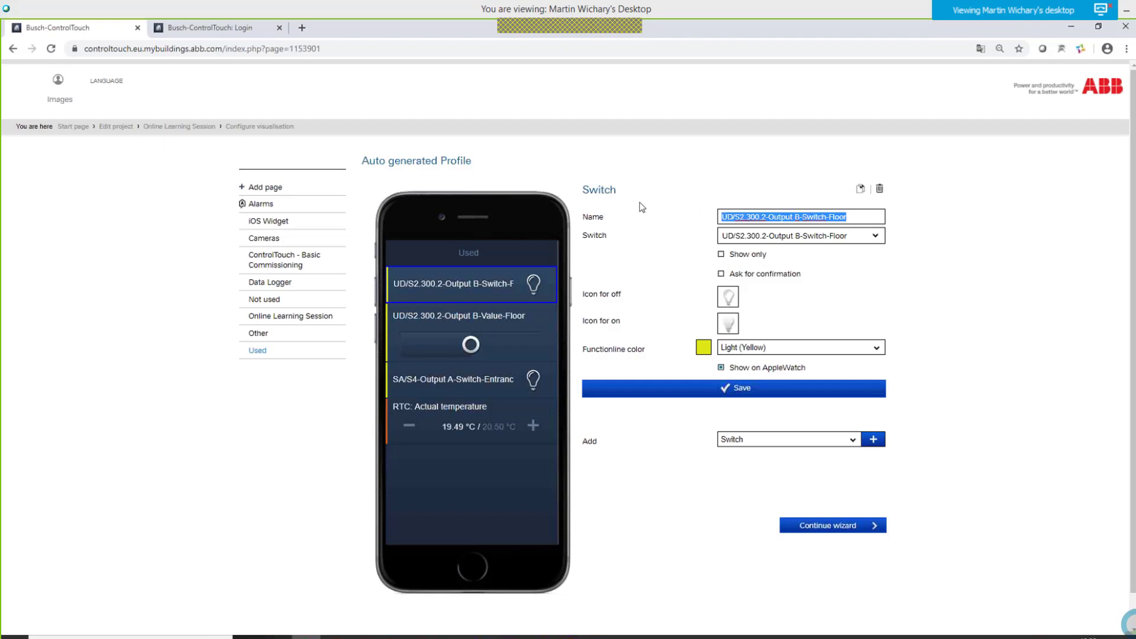
key(BackSpace)
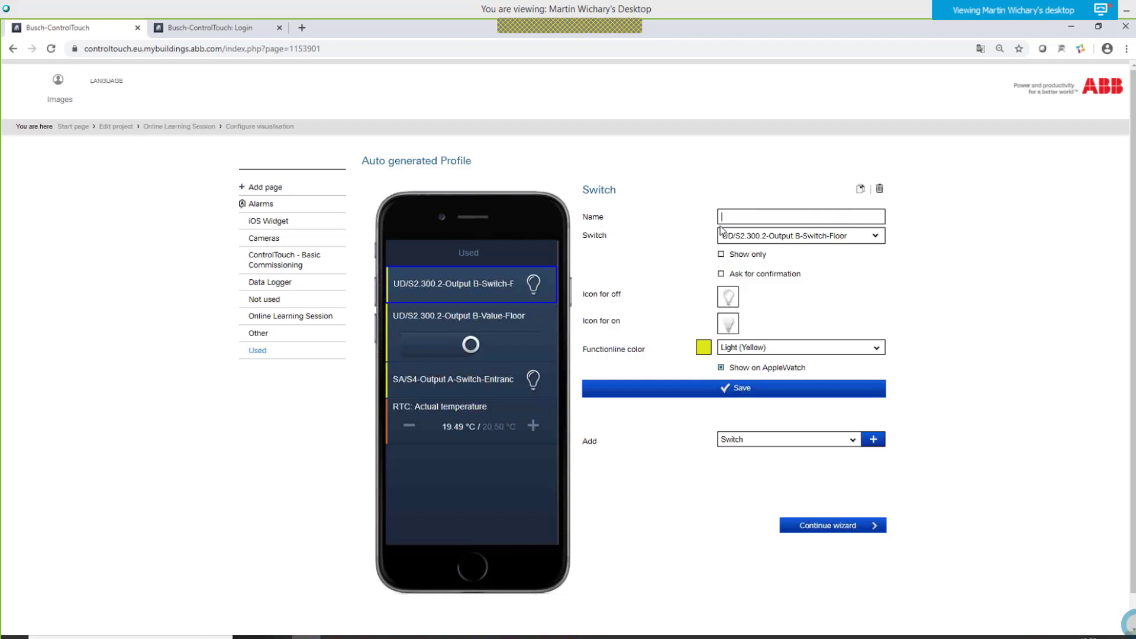
text(Switch B)
click(877, 237)
click(897, 235)
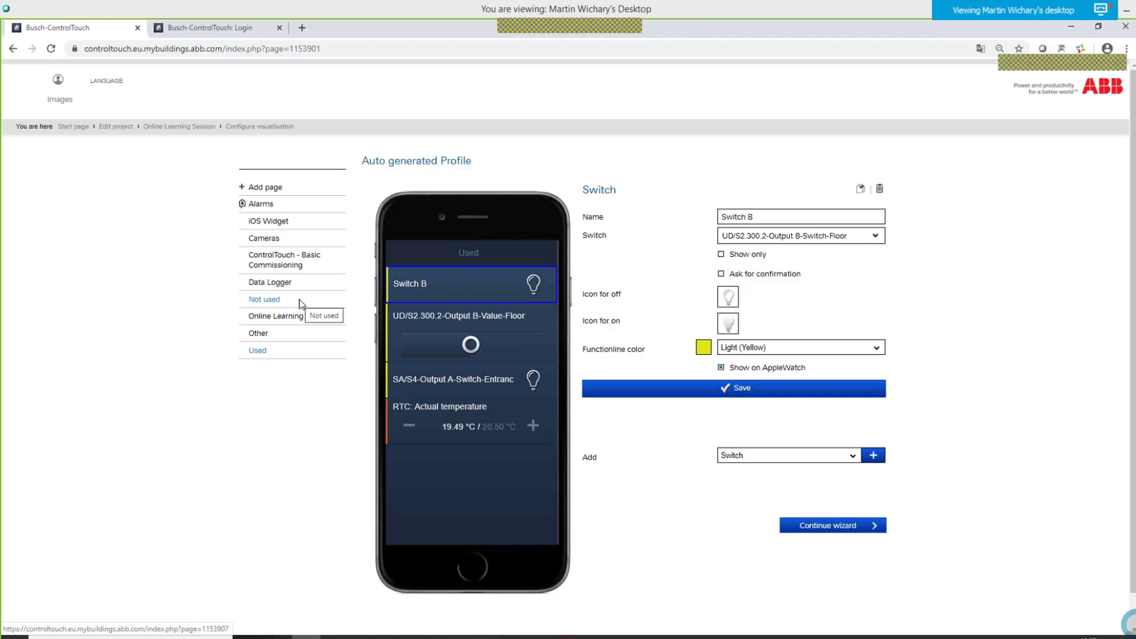
- Add a new page to the visualisation, name it RTC and keep its type as Control page
click(273, 187)
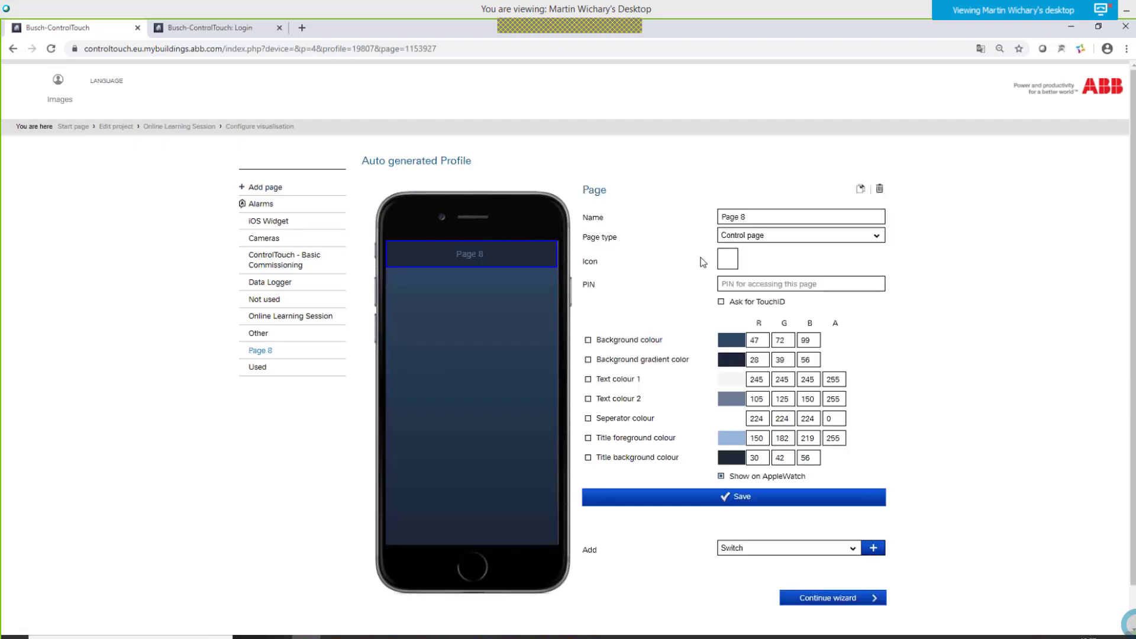
drag(762, 217, 672, 223)
text(RTC)
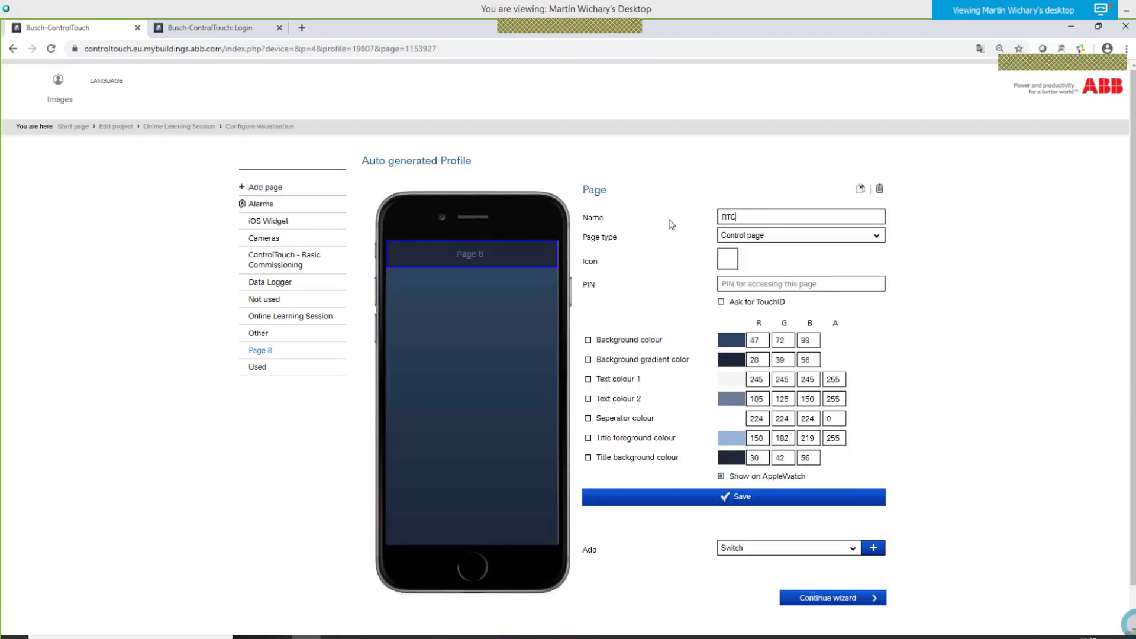
click(877, 235)
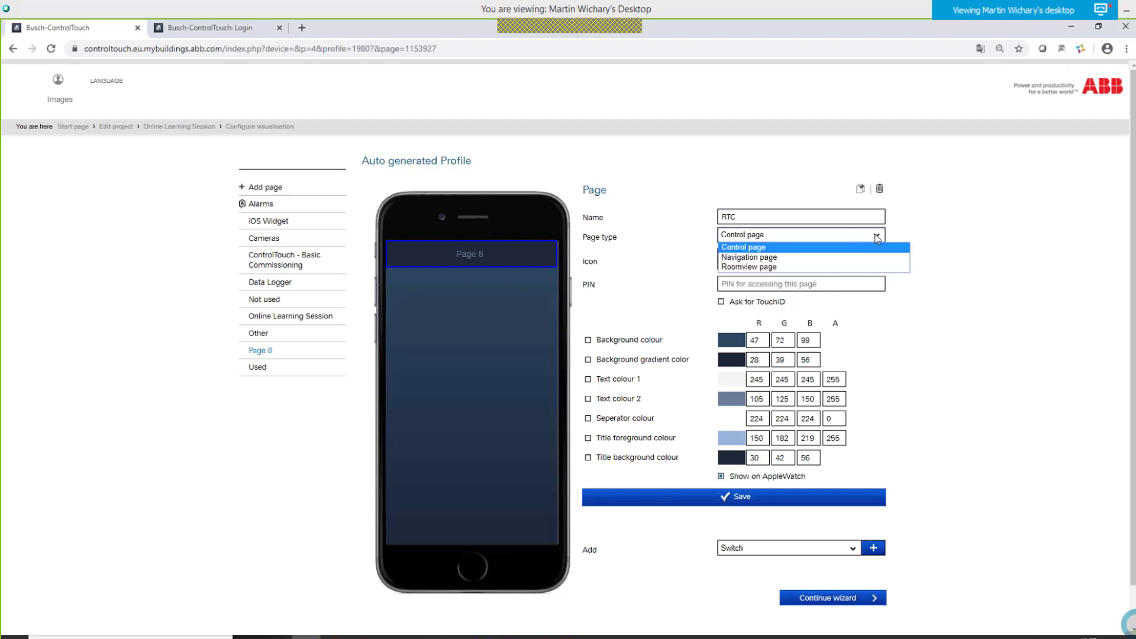
click(756, 247)
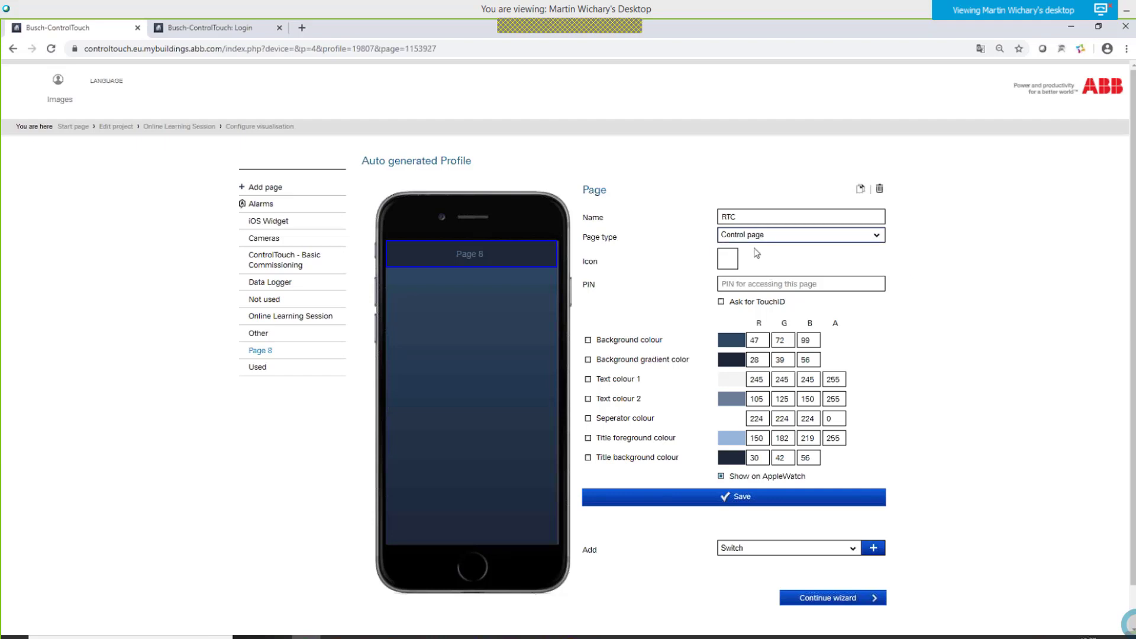
- Assign the orange heating thermometer icon from the Temperature category to the RTC page and save the page
click(730, 259)
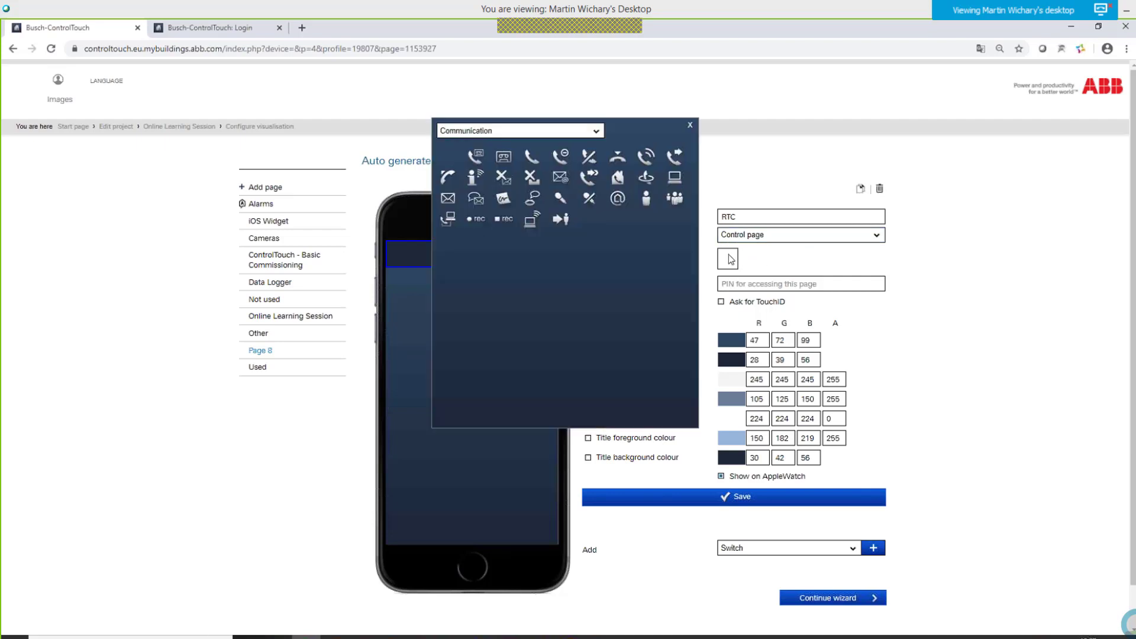
click(596, 132)
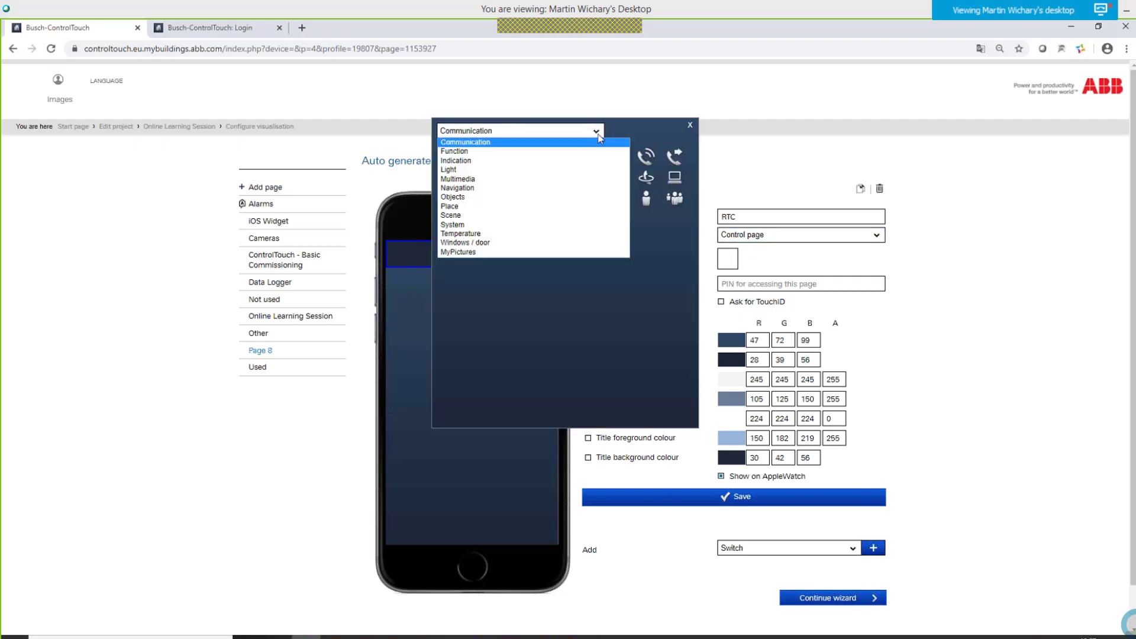
click(475, 233)
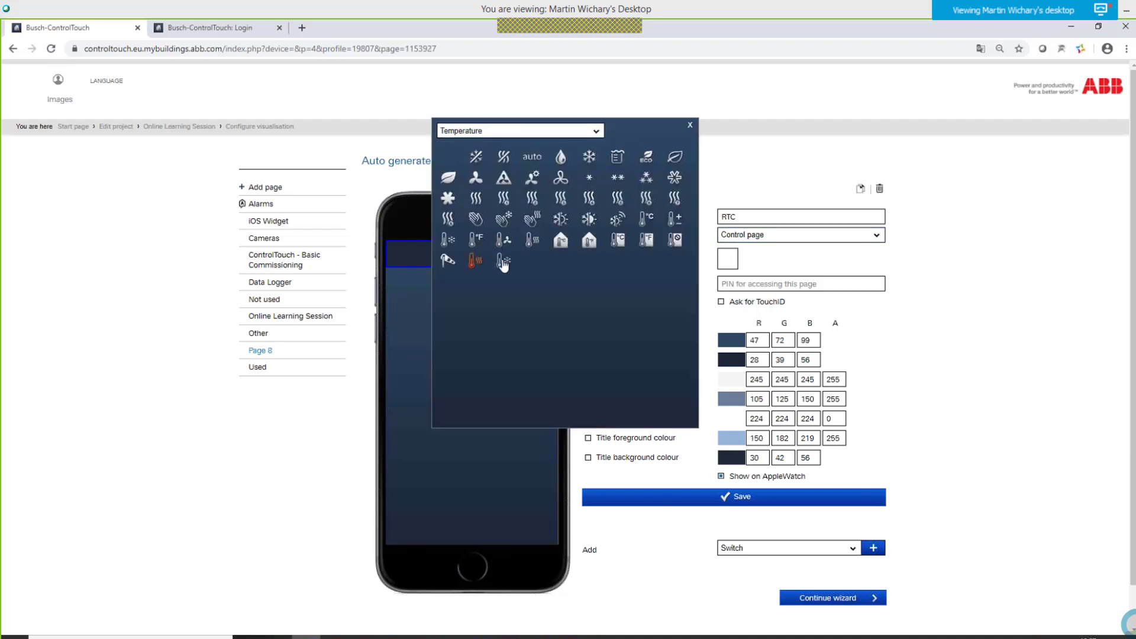
click(473, 261)
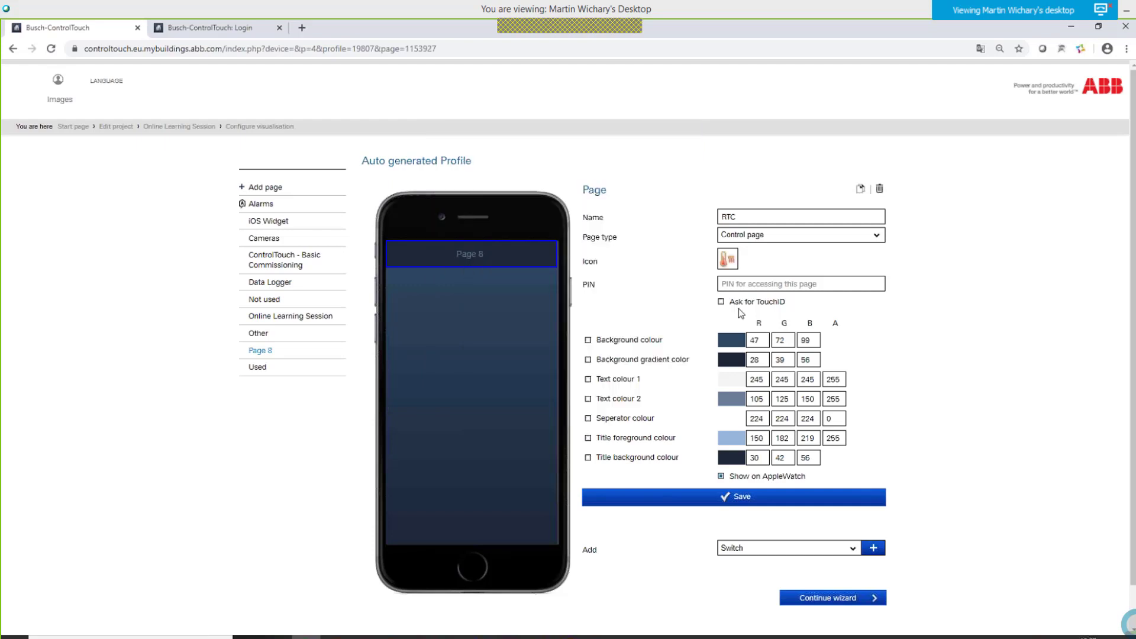
scroll(687, 425, down, 1)
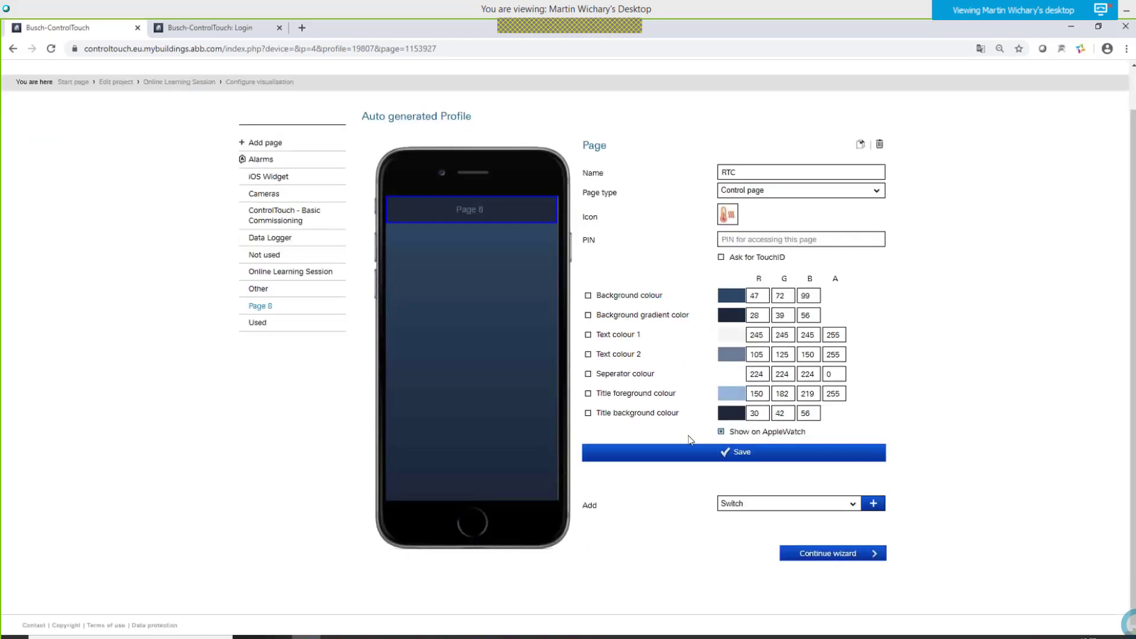
click(698, 461)
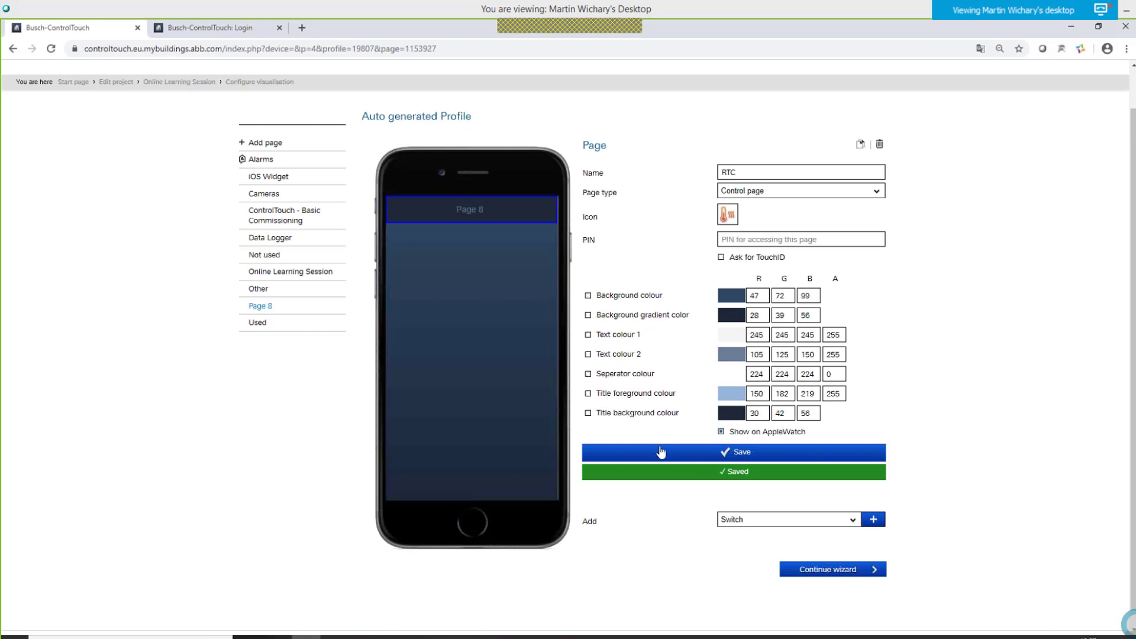
- Add a Display temperature element to the RTC page
click(777, 519)
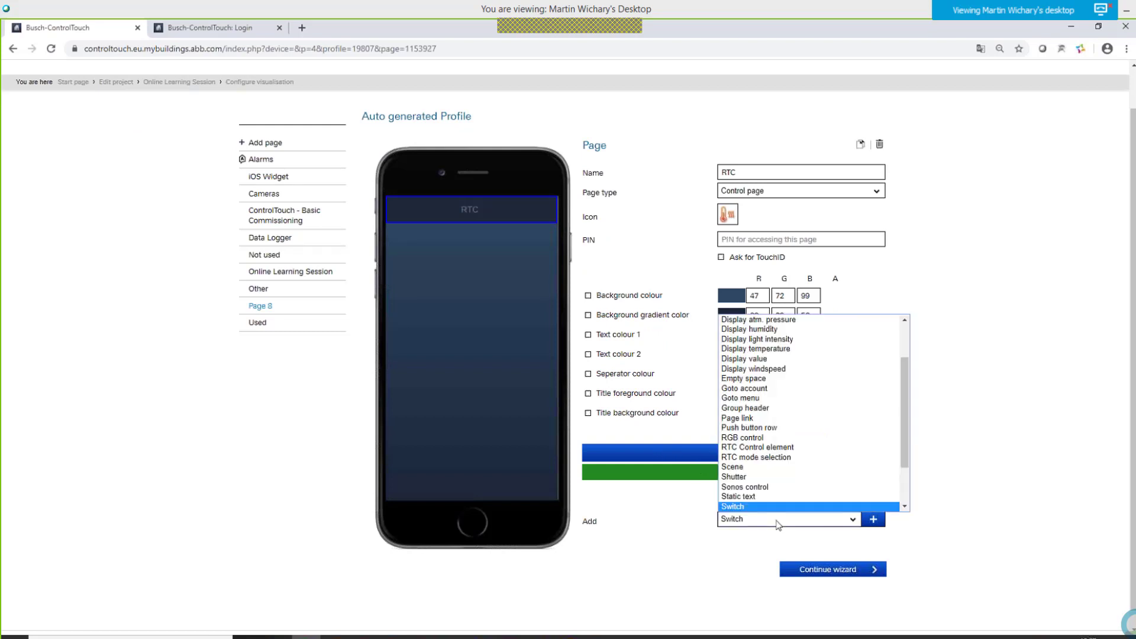
scroll(787, 453, up, 2)
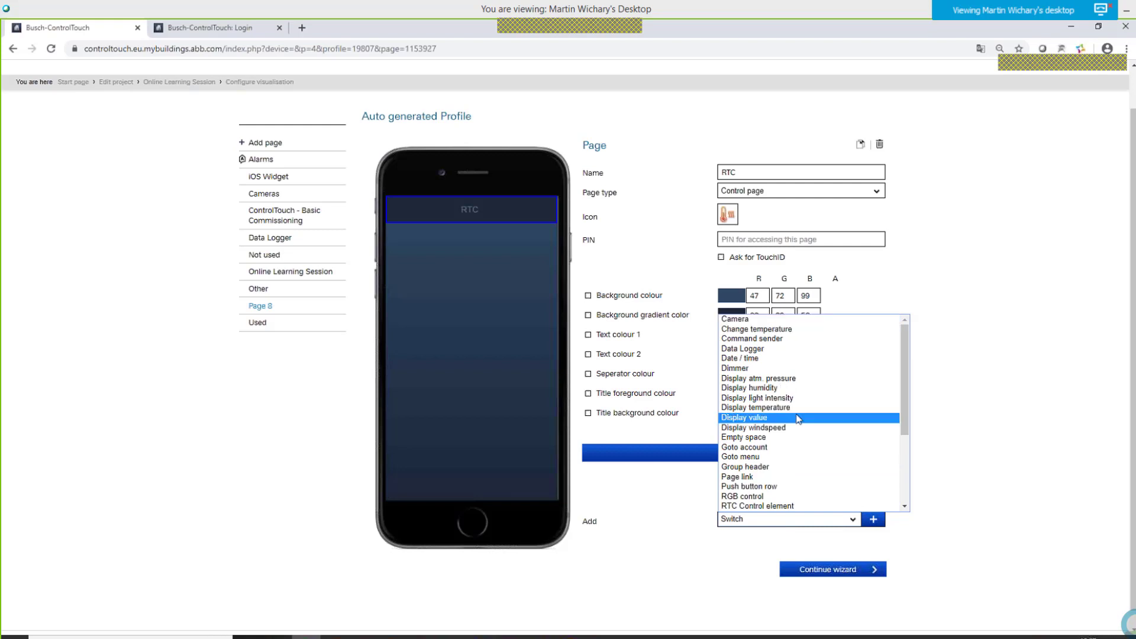
scroll(799, 419, down, 4)
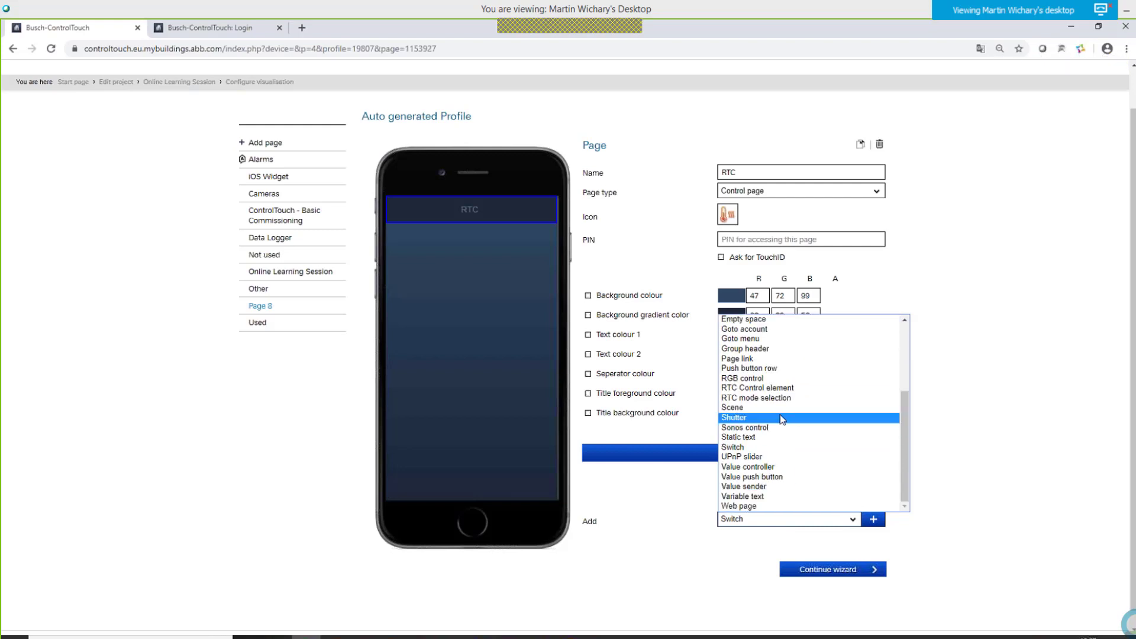
scroll(788, 430, up, 4)
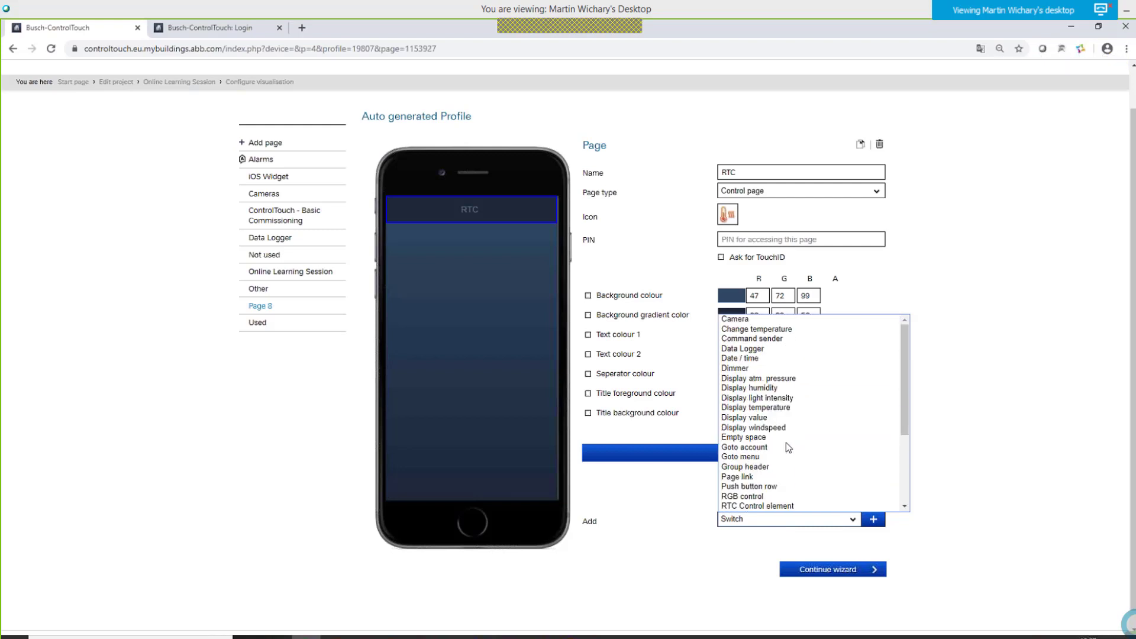
click(781, 409)
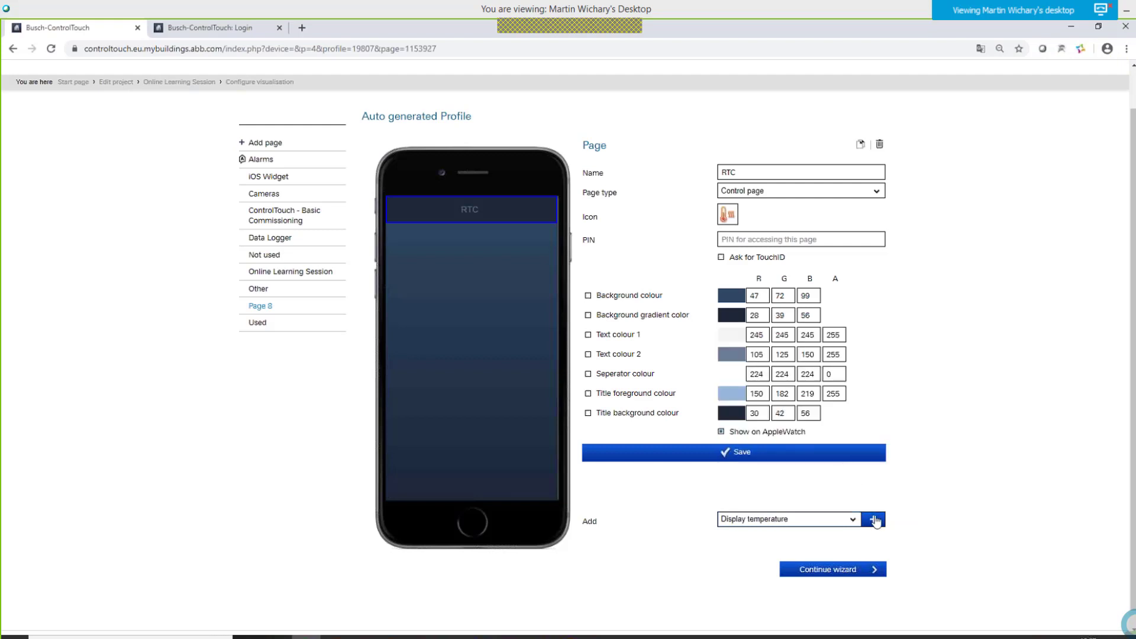
click(875, 522)
- Add an RTC Control element below the temperature display on the RTC page
click(831, 520)
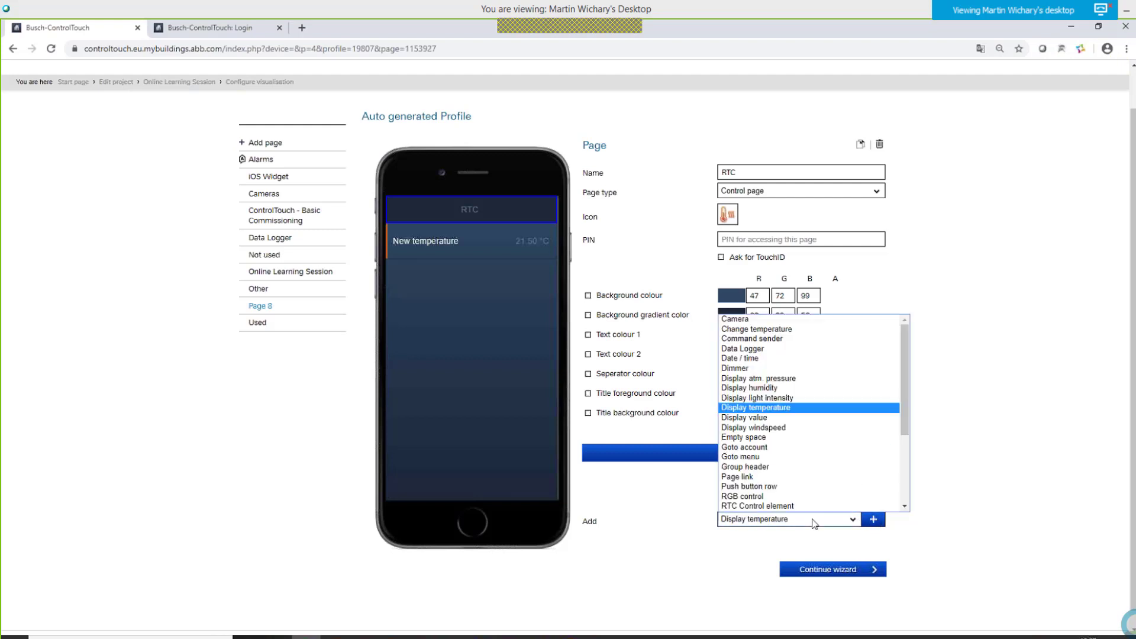
scroll(813, 489, down, 3)
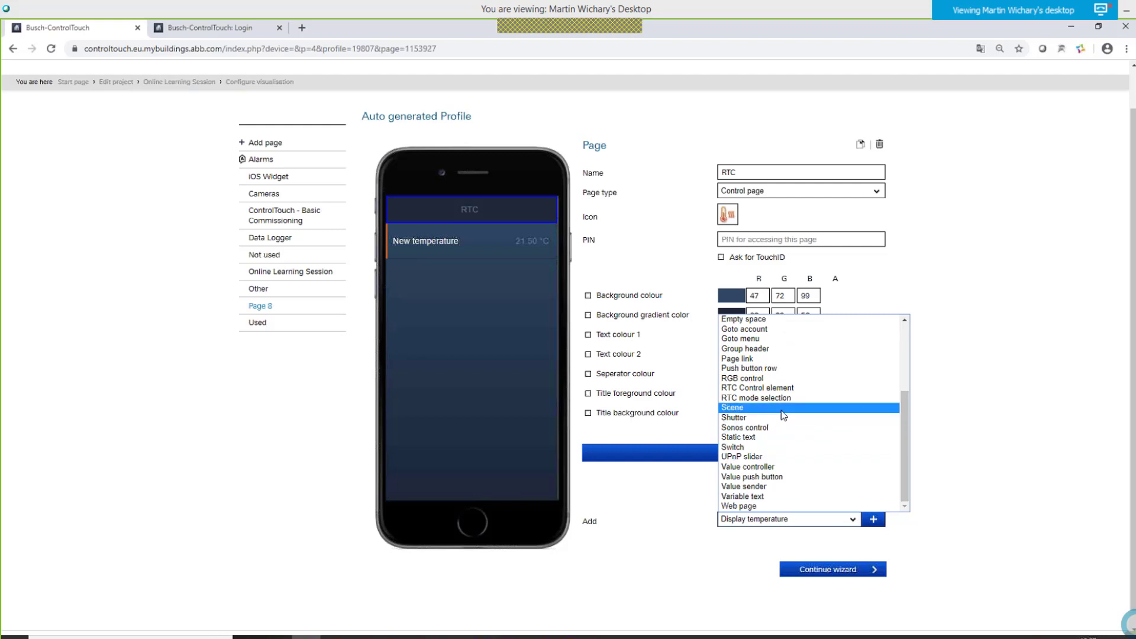
click(750, 390)
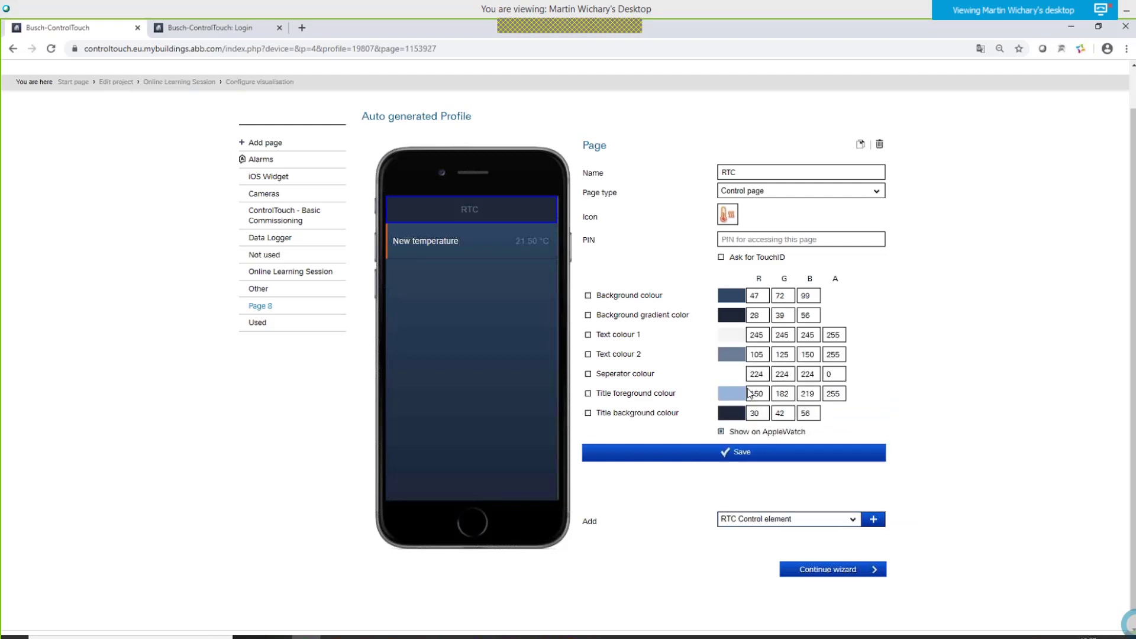
click(874, 518)
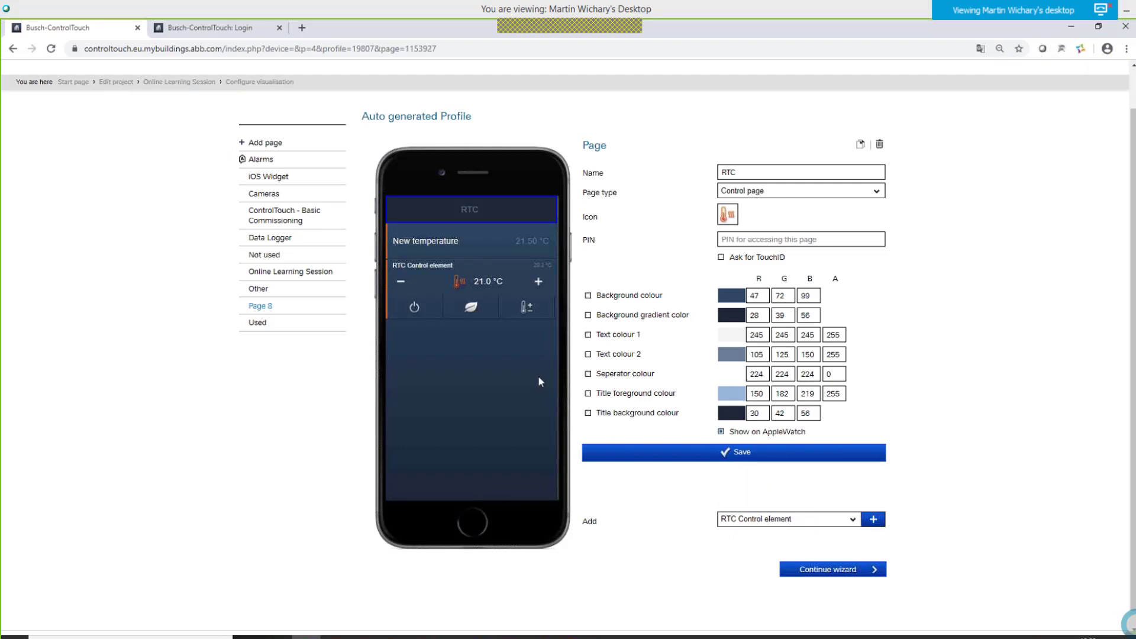
- Link the New temperature display to the RTC: Actual temperature value under Heating, RTC Control, and save it
click(460, 242)
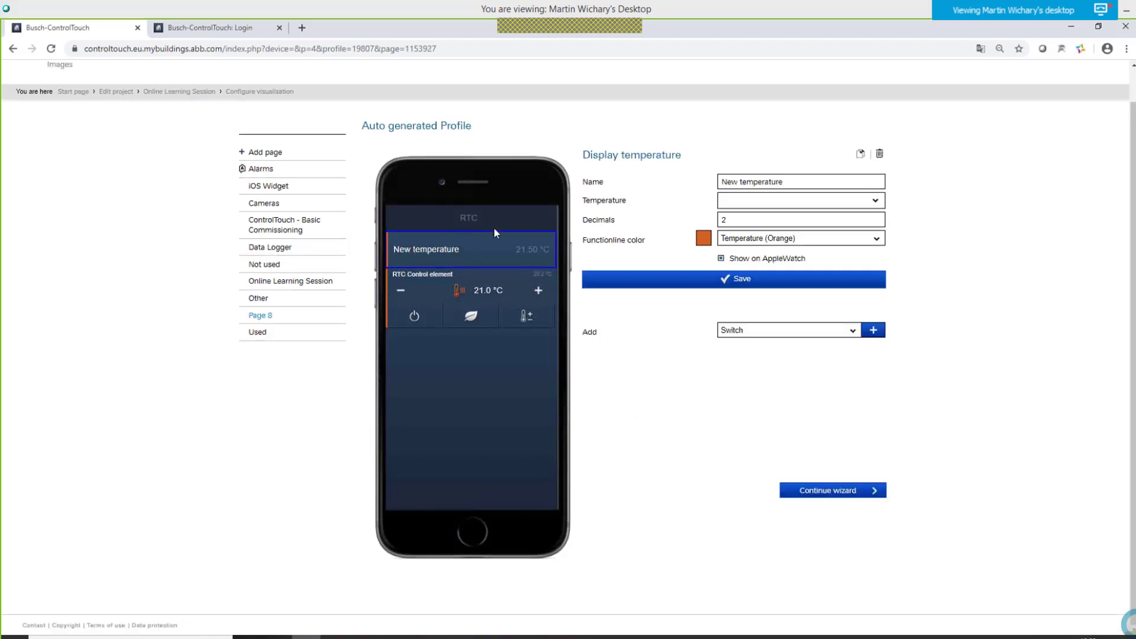
click(875, 202)
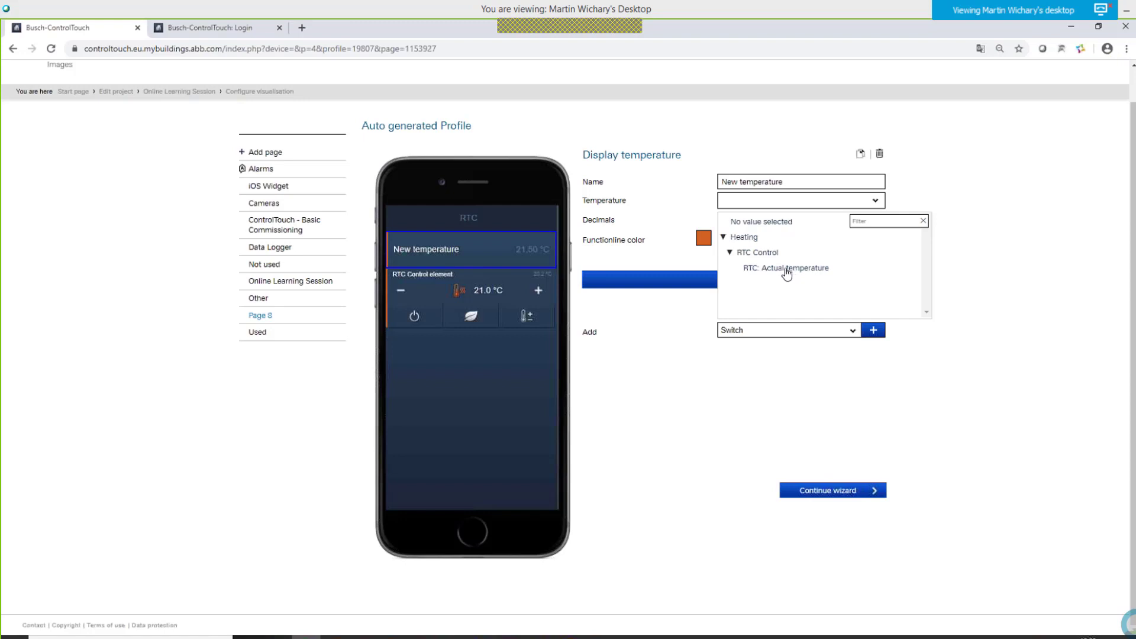
click(819, 272)
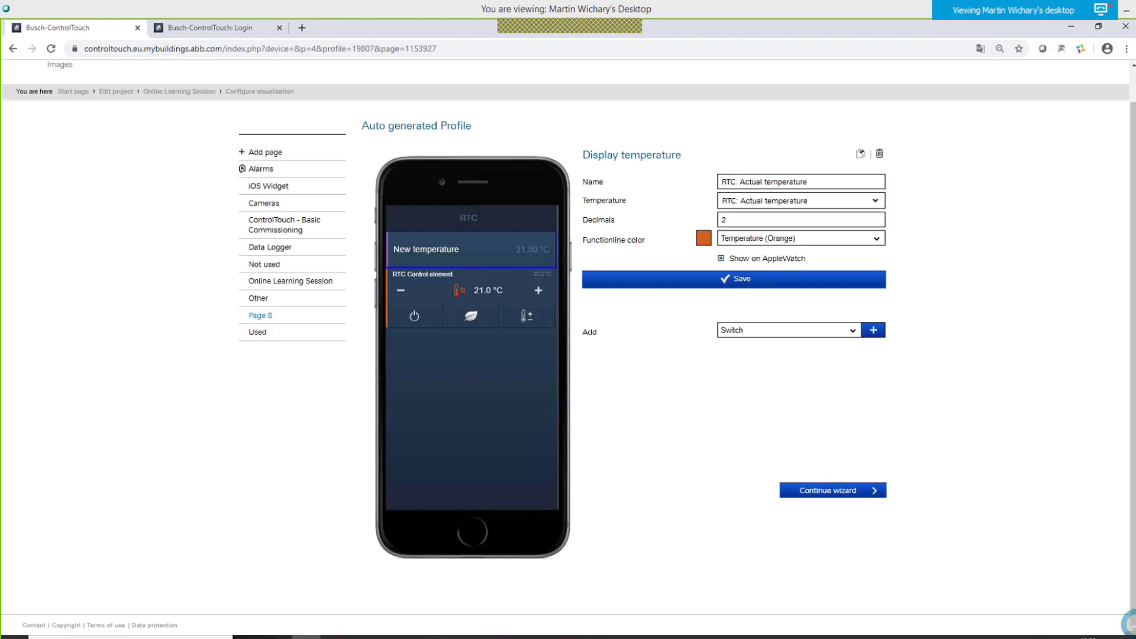
click(742, 282)
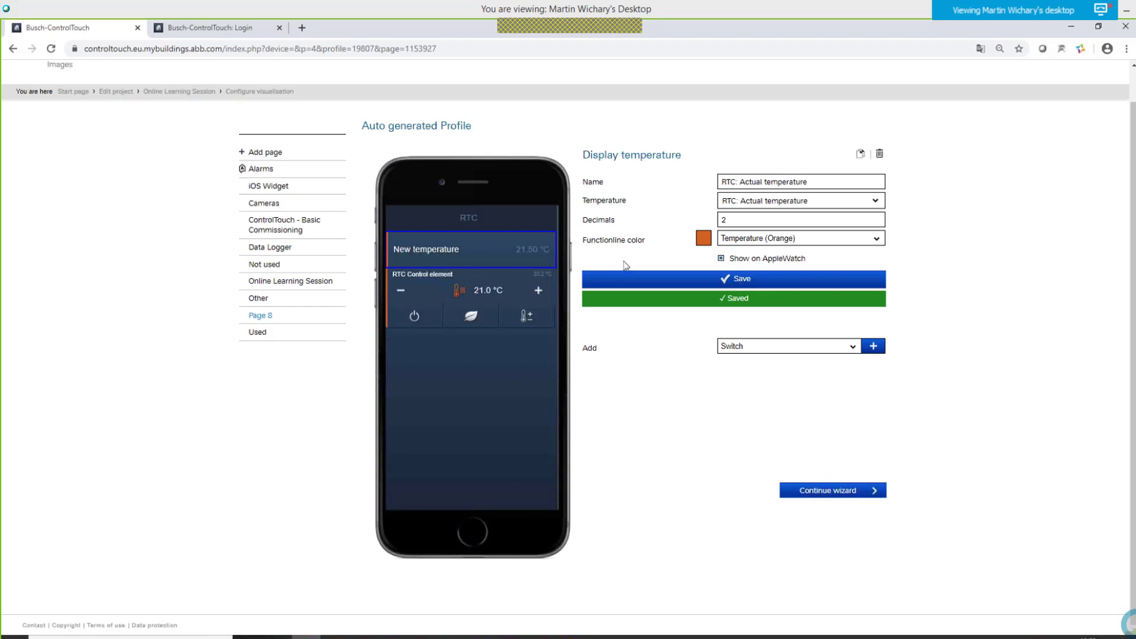
- Set the RTC Control element to control the Slave RTC, save it and return to the RTC page's settings
click(440, 283)
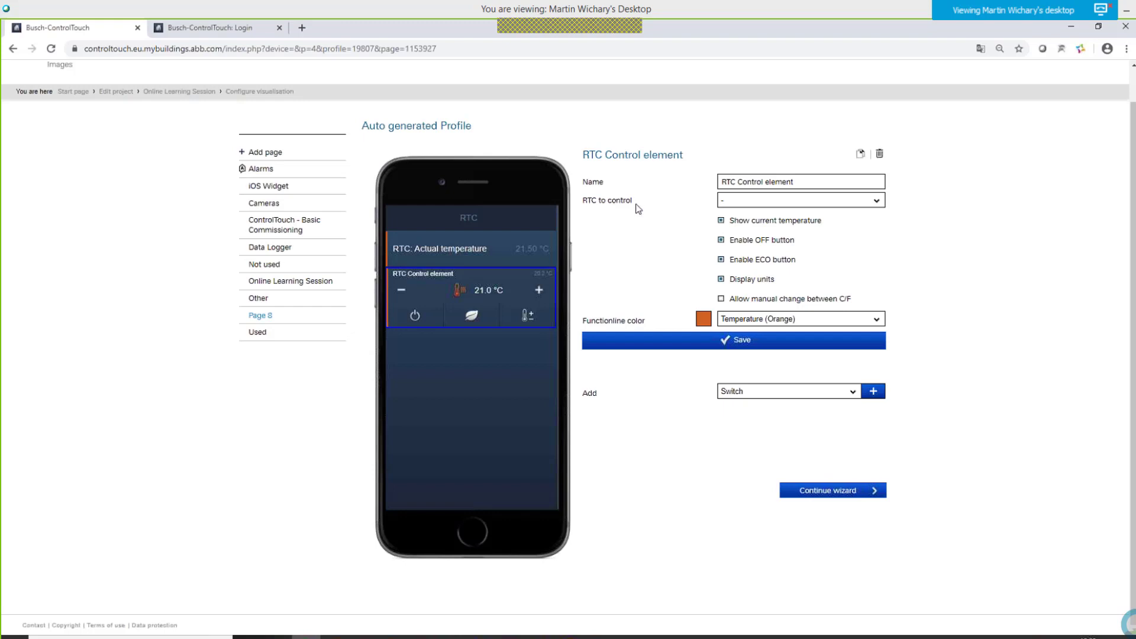
click(875, 202)
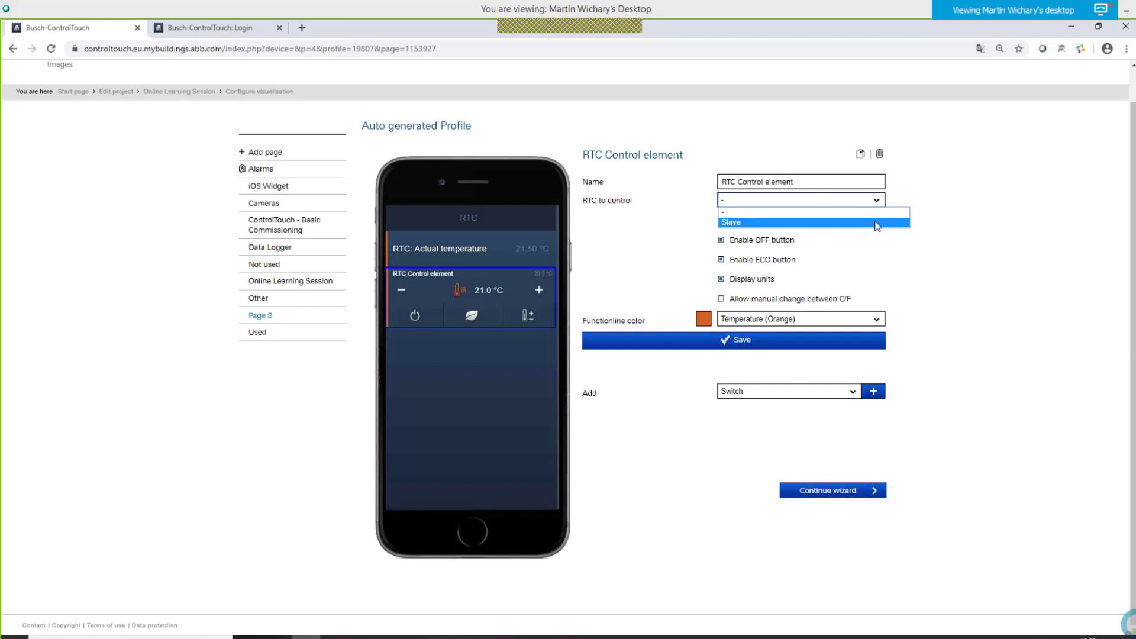
click(876, 223)
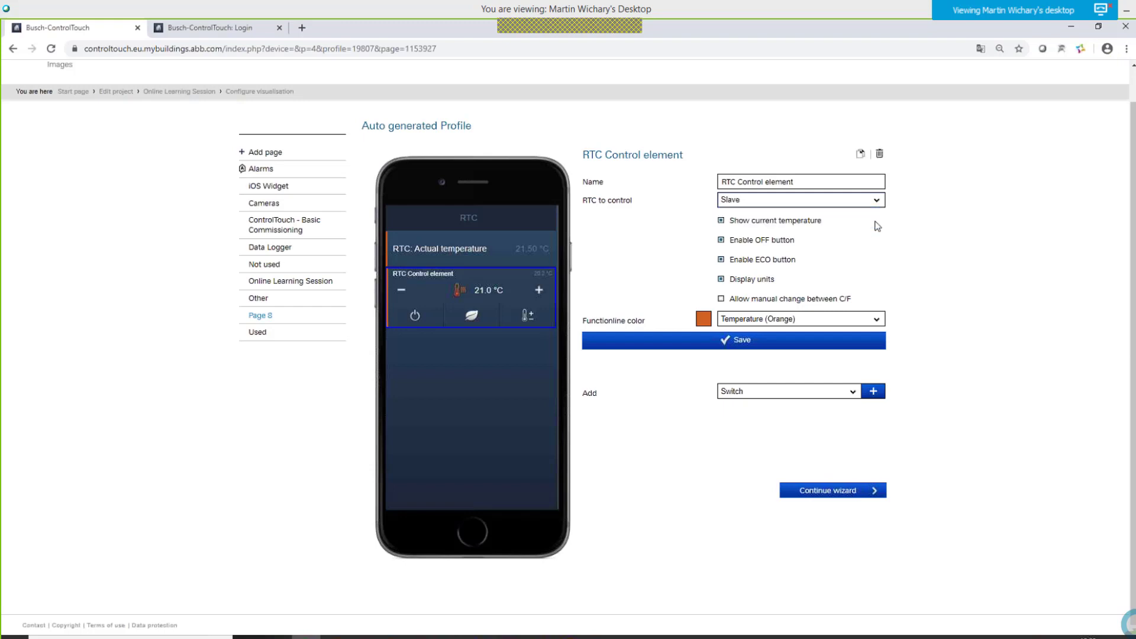
click(733, 342)
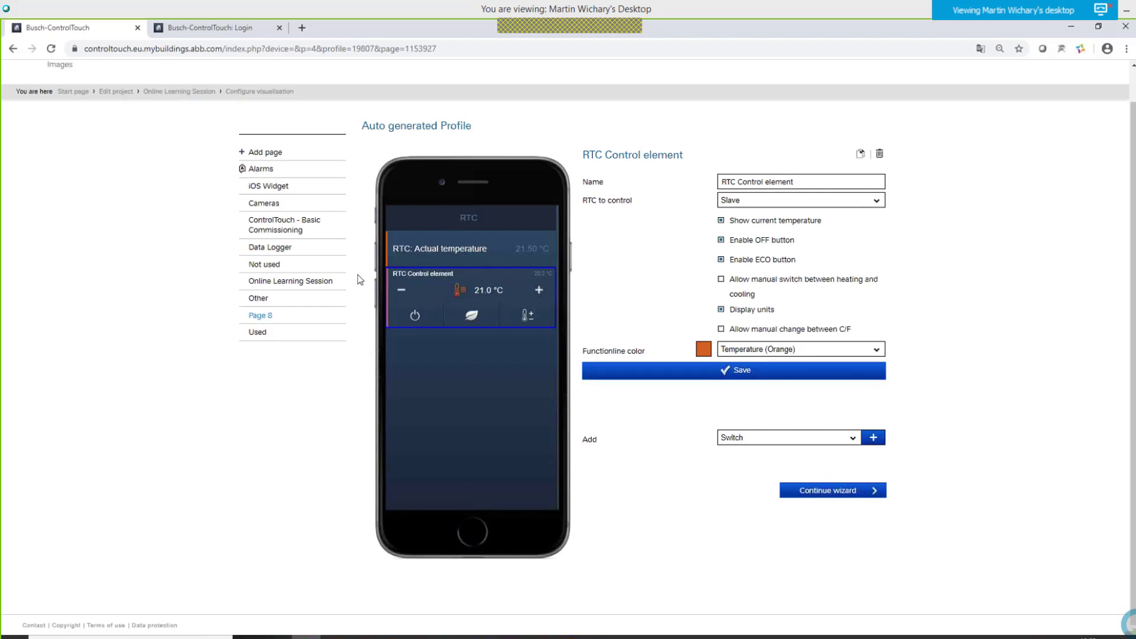
click(434, 217)
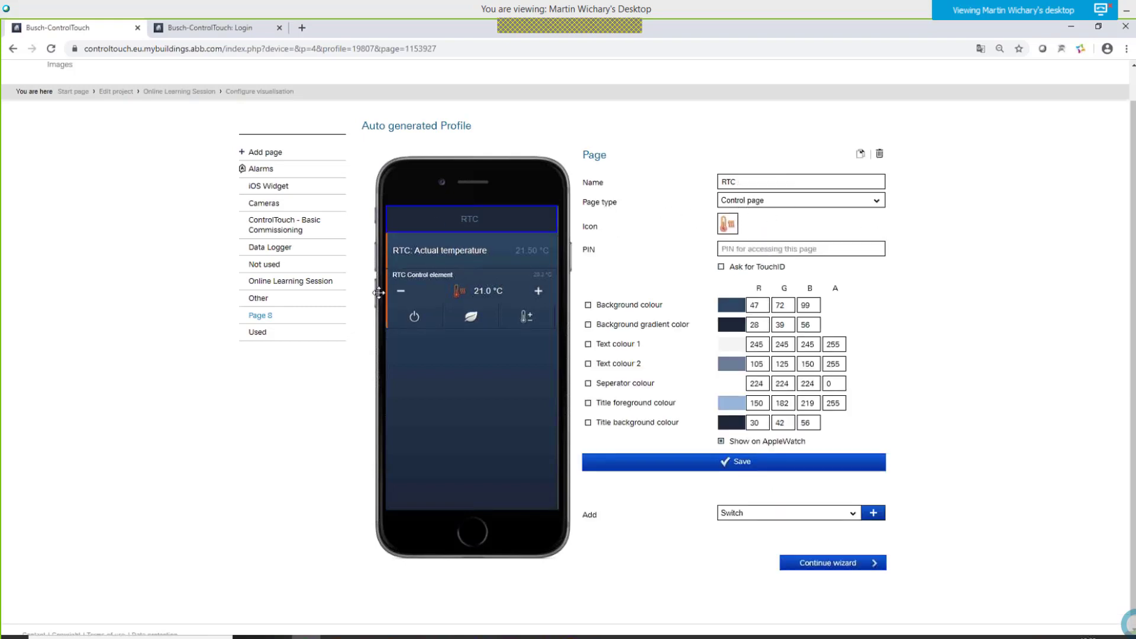
- Add a page link on the ControlTouch - Basic Commissioning page, point it to the RTC page and save it
click(278, 225)
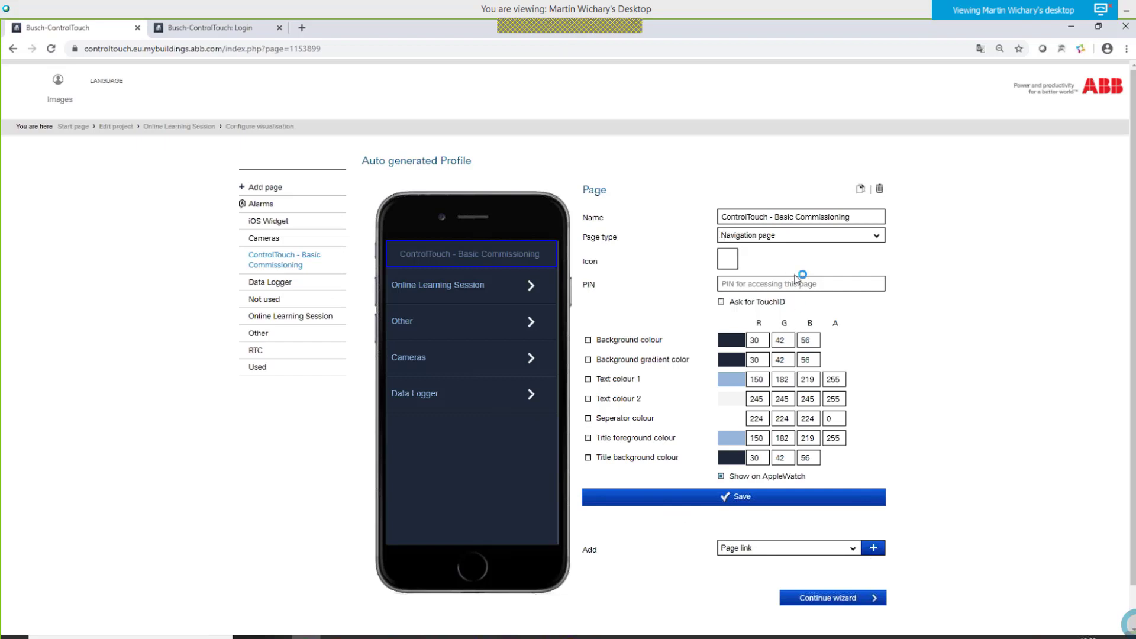
click(874, 549)
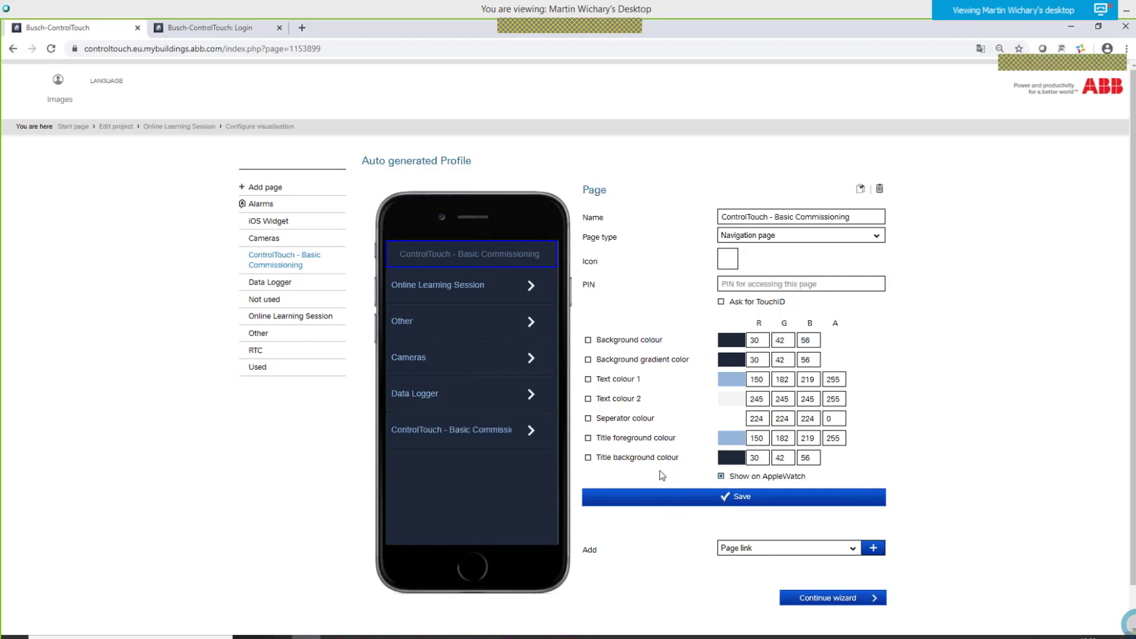
click(474, 434)
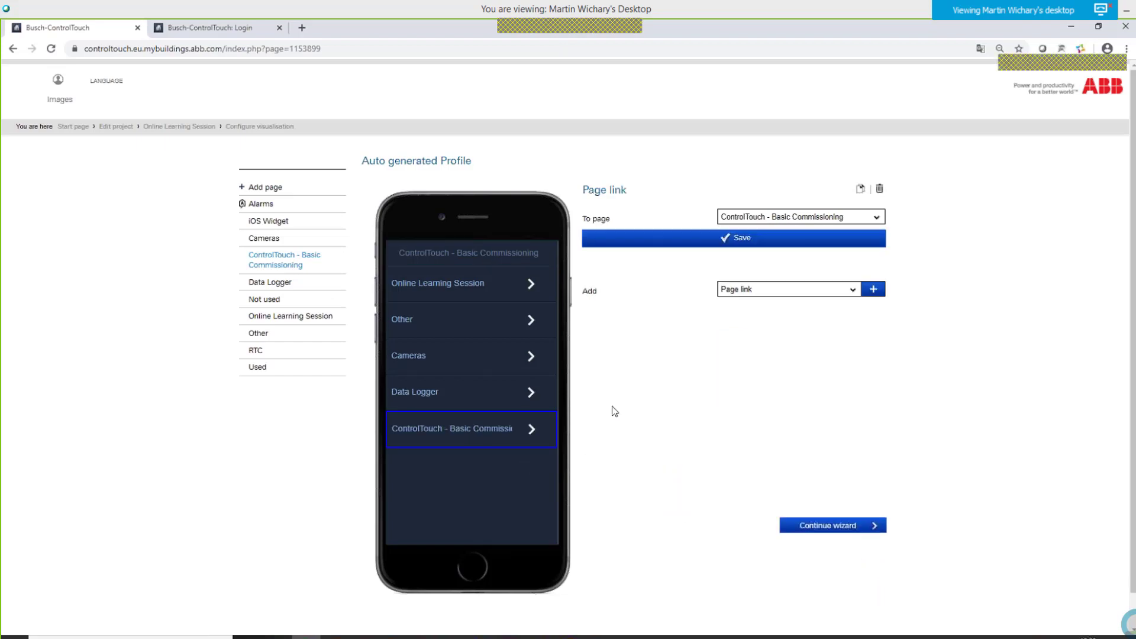
click(876, 218)
click(761, 288)
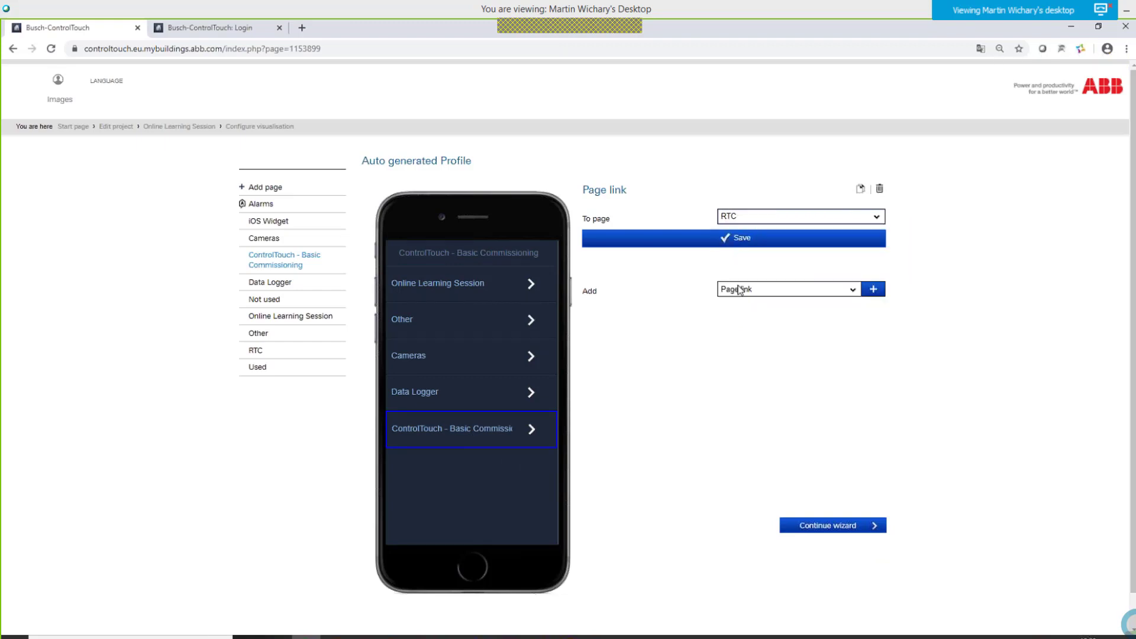
click(770, 243)
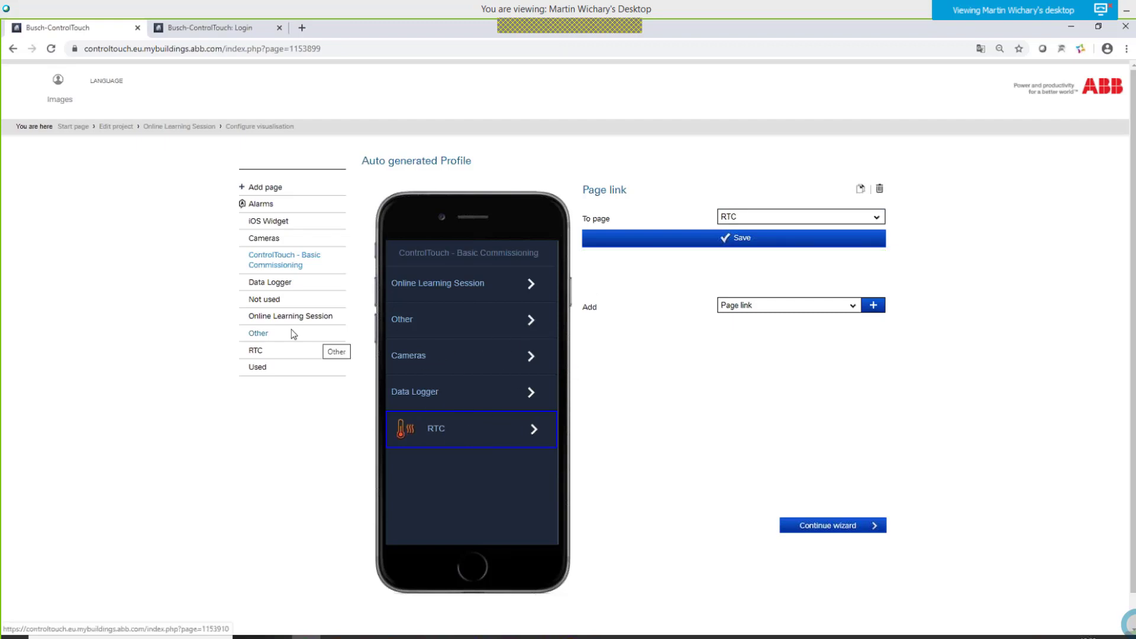
- Assign UD/S2.300.2-Output B-Switch-Floor as the switch of the UD/S2.300.2-Output B-Value-Floor dimmer on the Used page and save it
click(263, 370)
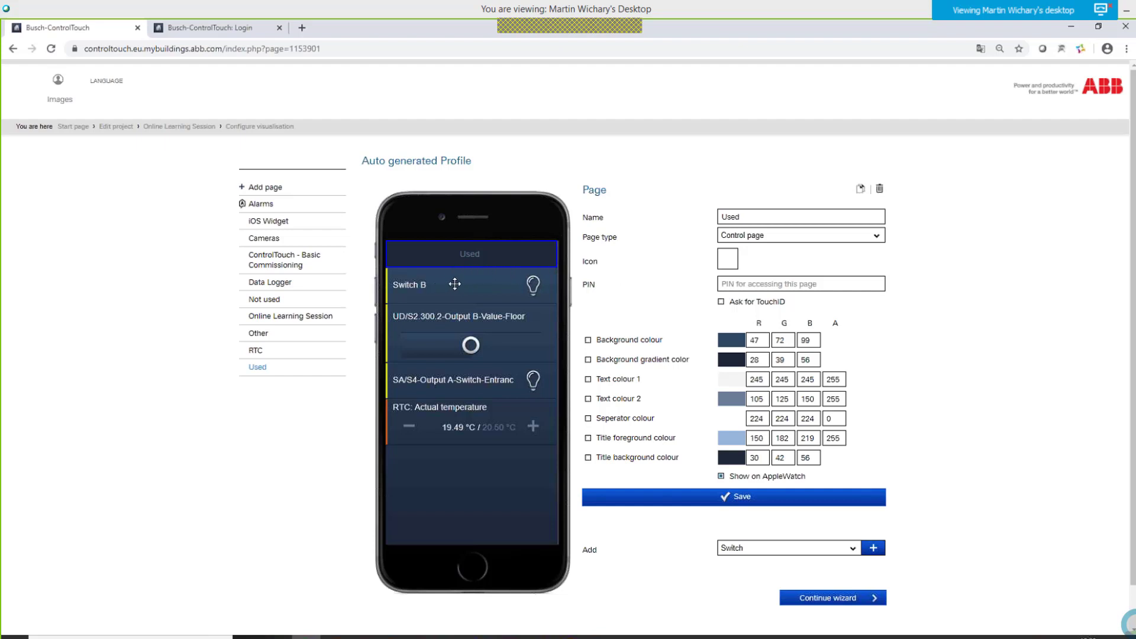
click(449, 316)
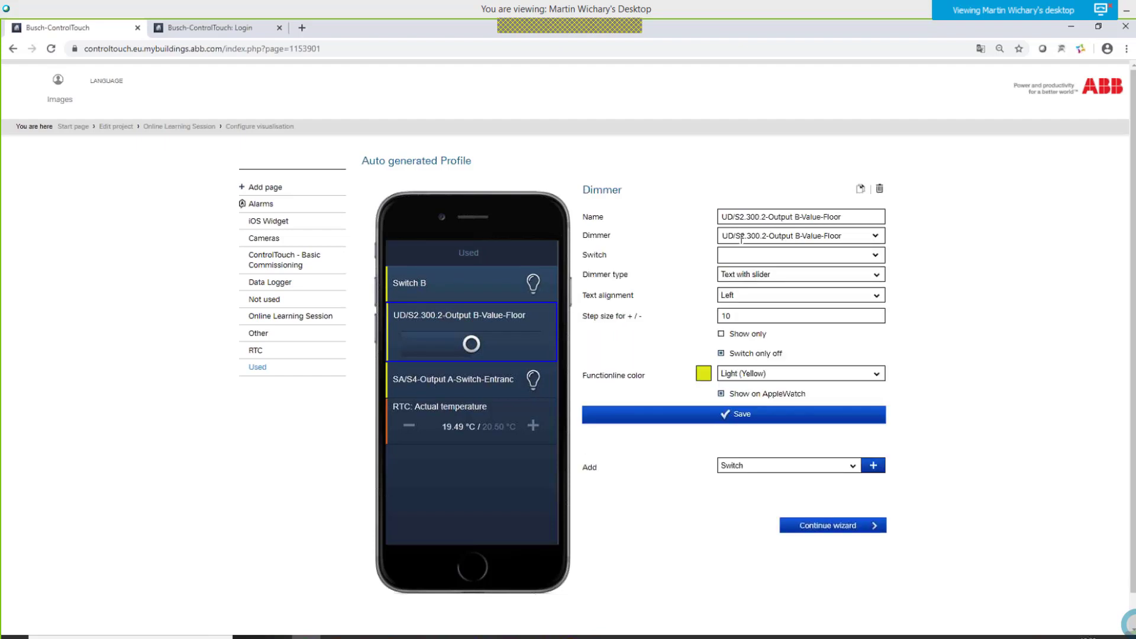
click(875, 256)
click(739, 294)
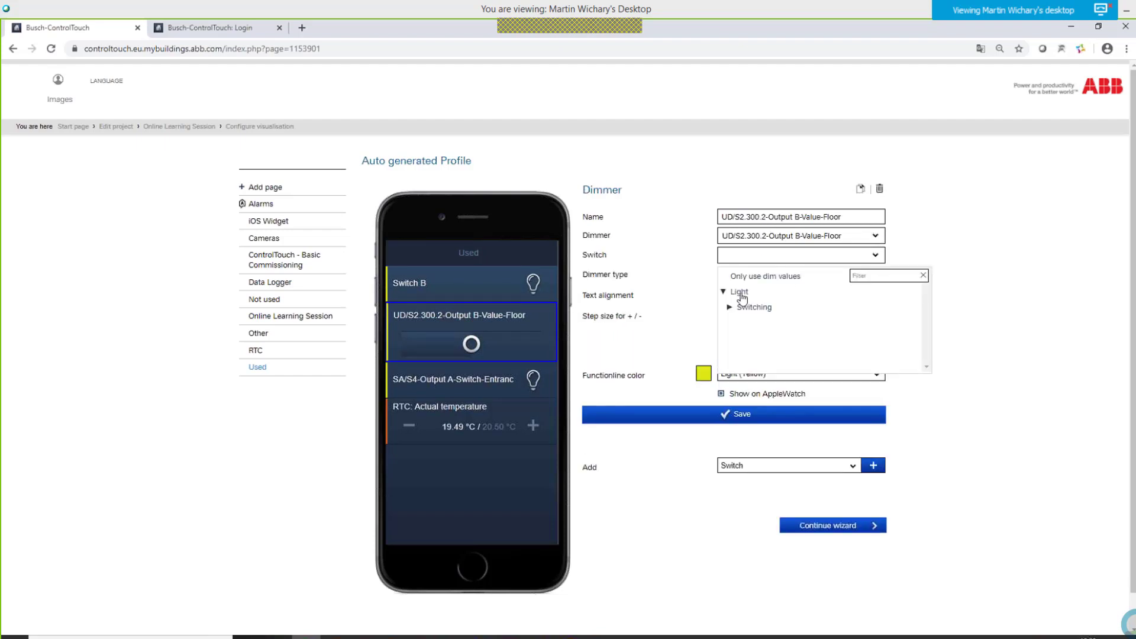
click(743, 308)
scroll(787, 329, down, 3)
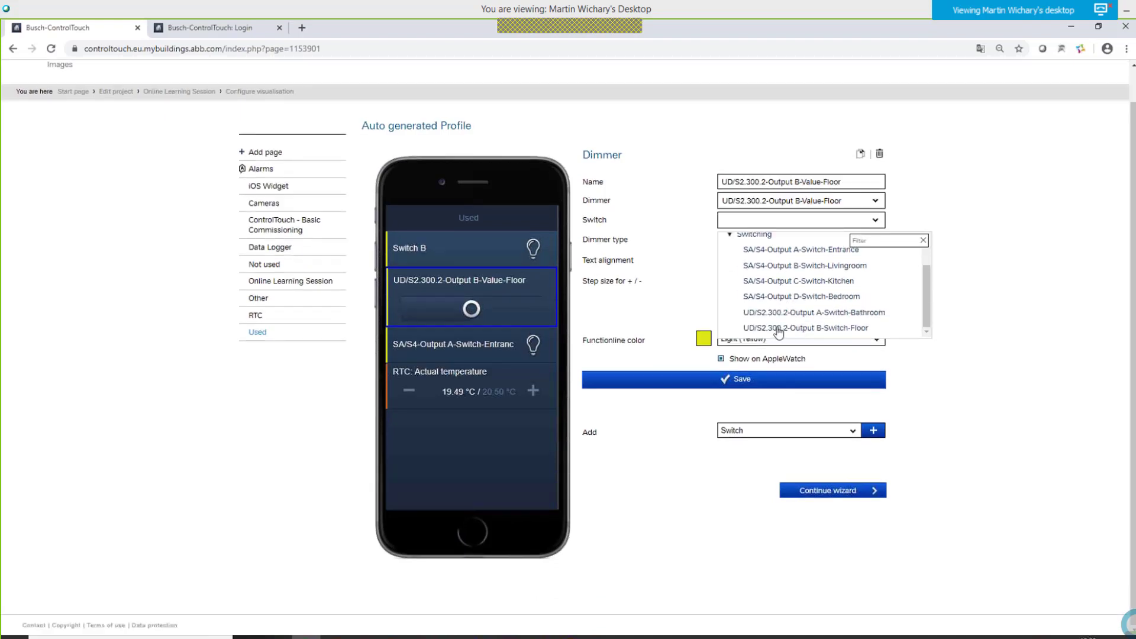
click(780, 329)
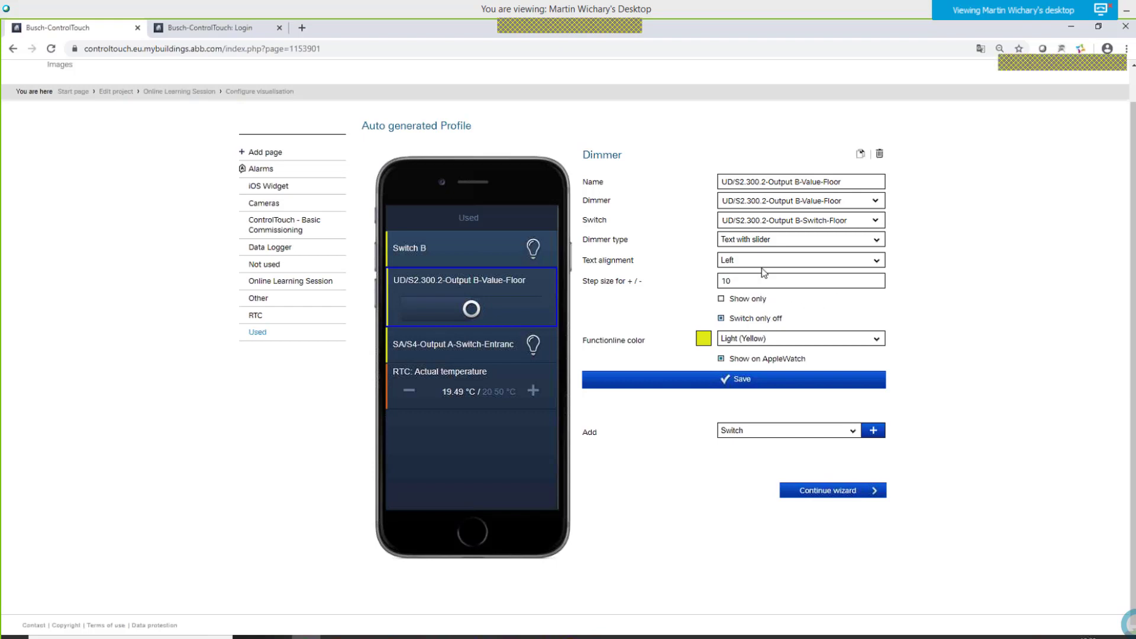
click(730, 381)
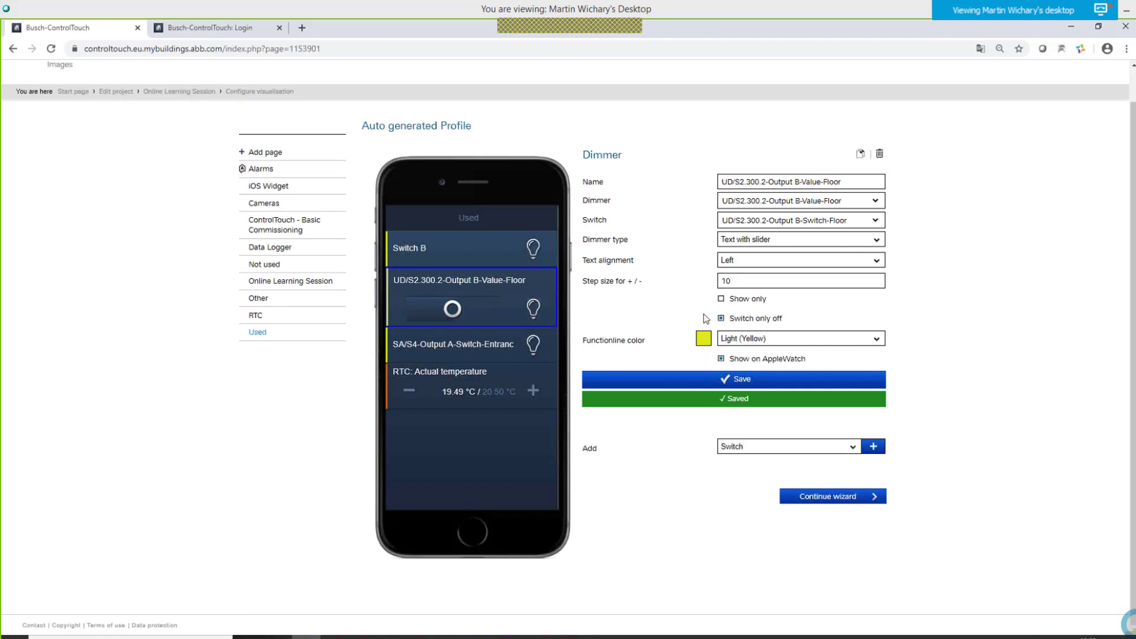
- Change the page type of the Used page to Roomview page and save it
click(498, 217)
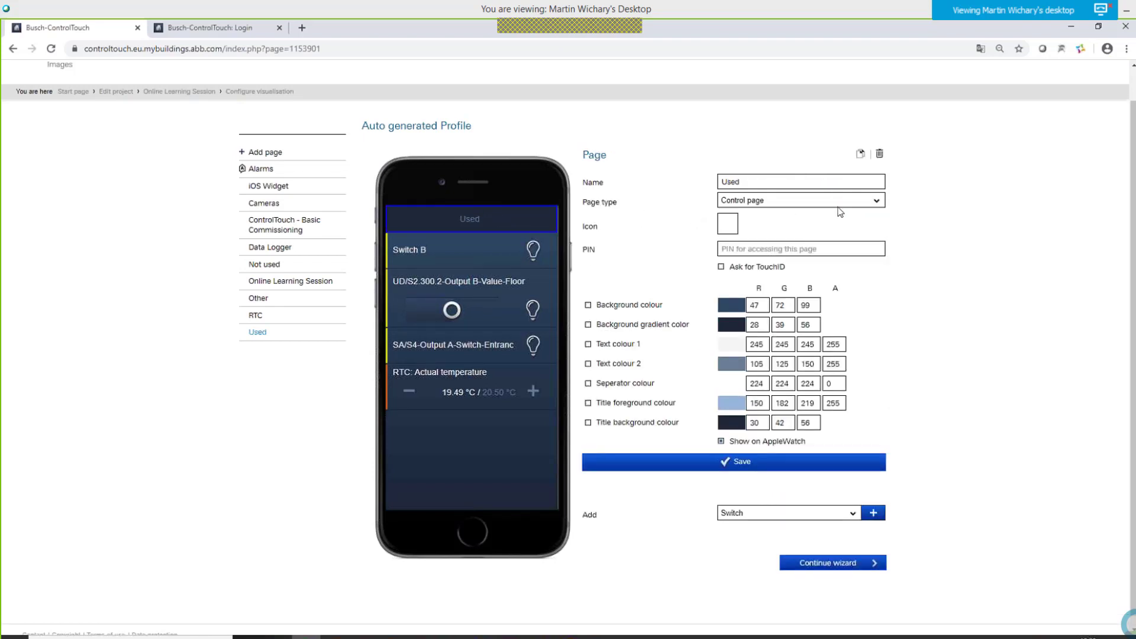
click(876, 202)
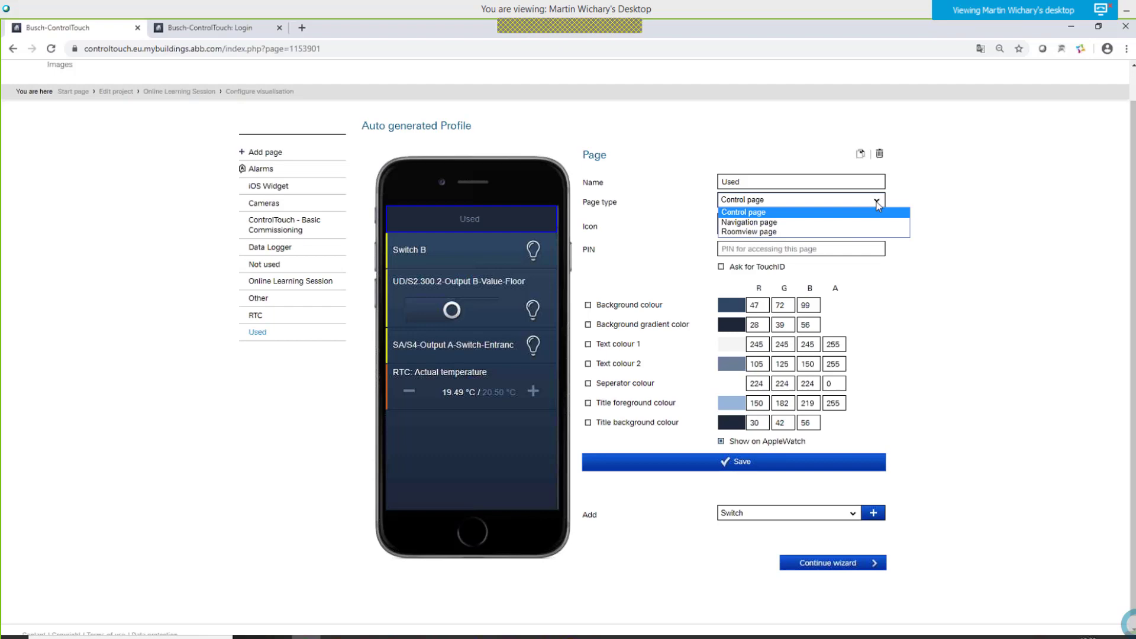
click(765, 233)
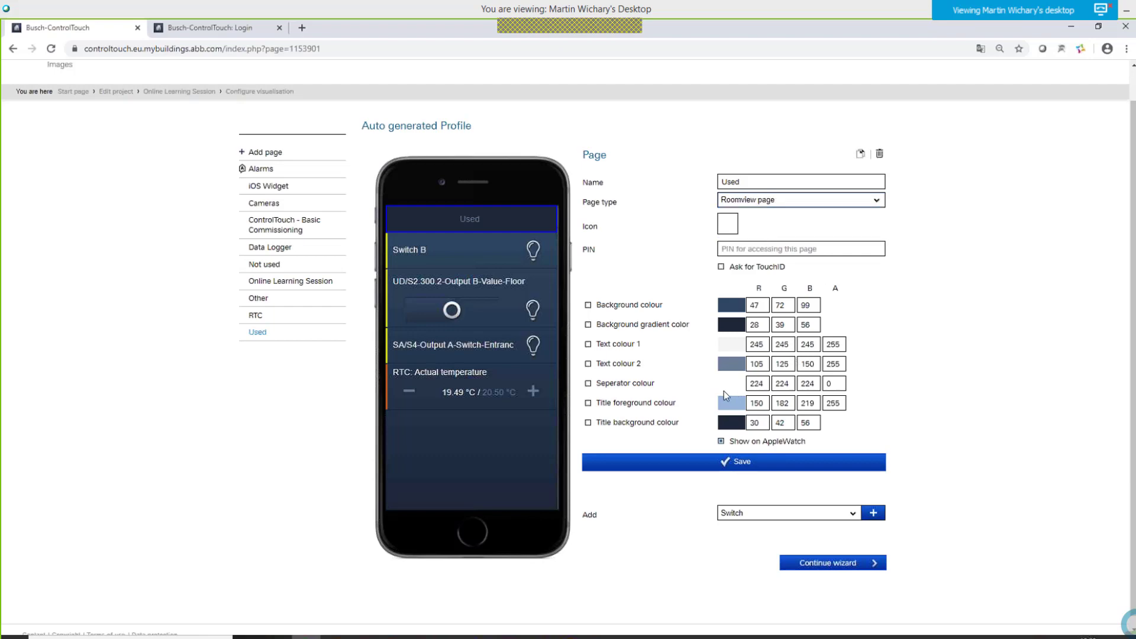
click(724, 462)
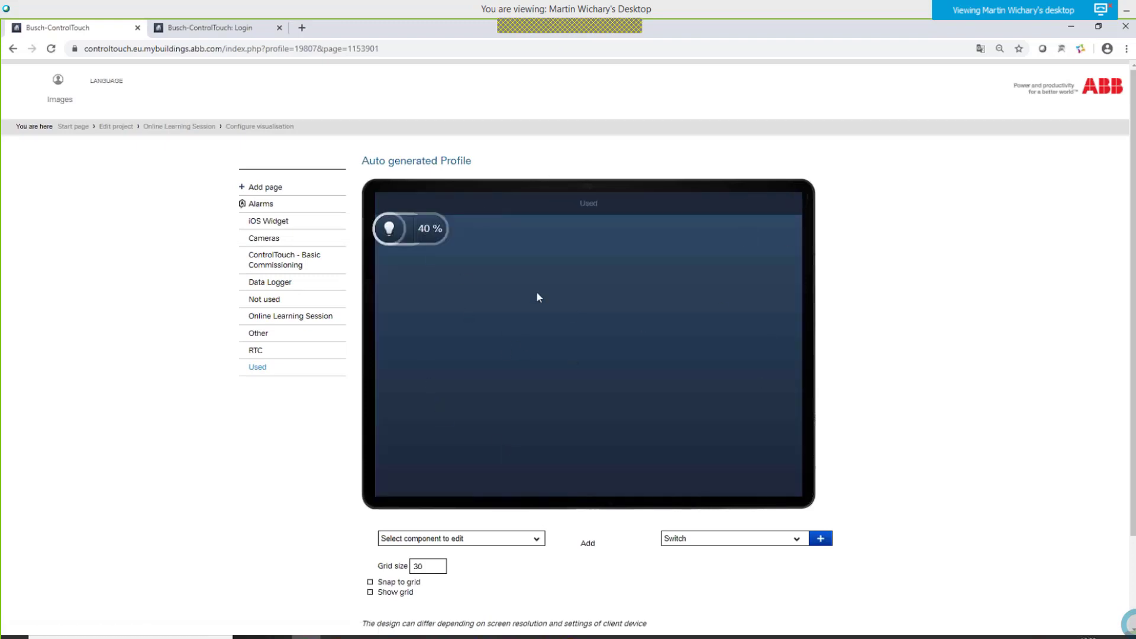
- Spread the stacked switches and dimmer across the Used room view and check the temperature and dimmer element settings
drag(395, 235, 525, 299)
drag(405, 237, 660, 295)
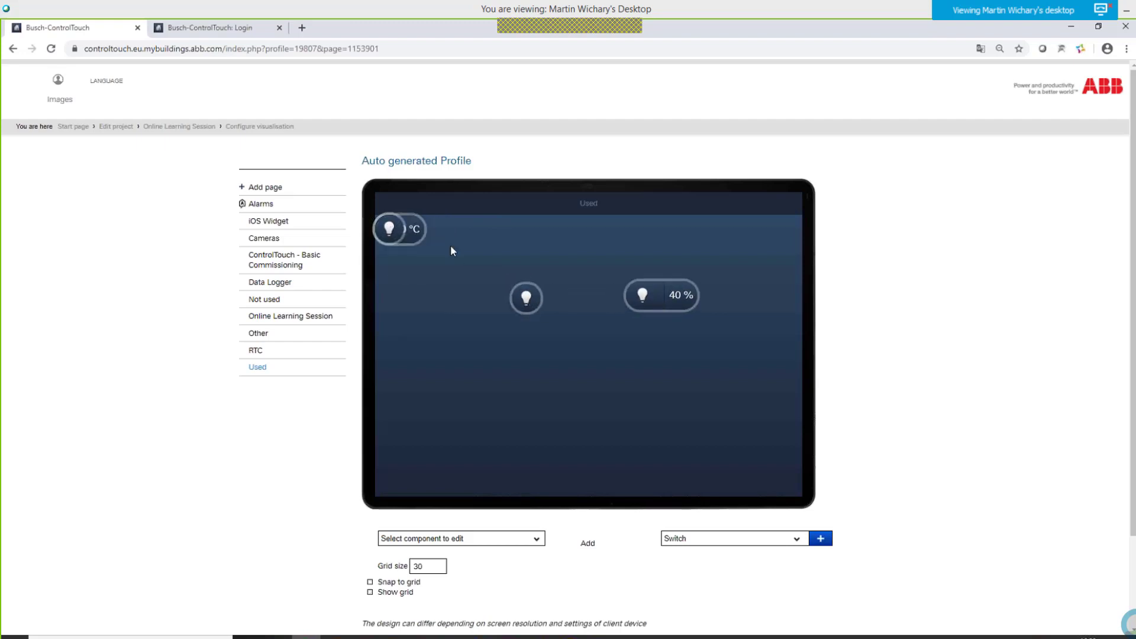
drag(405, 234, 437, 359)
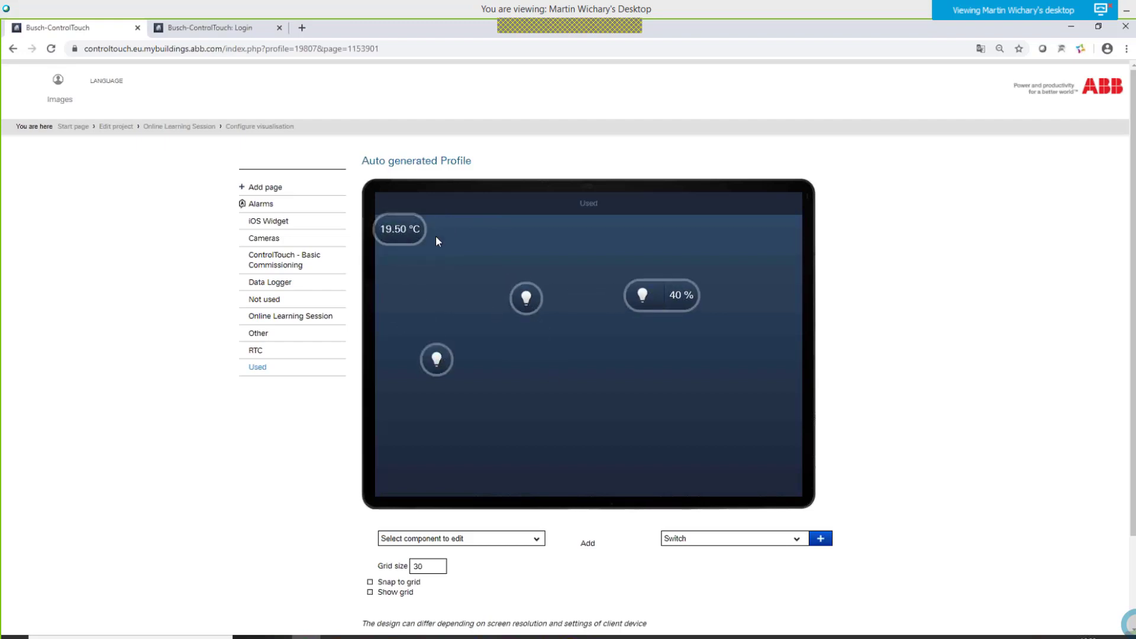
drag(435, 235, 639, 280)
click(409, 229)
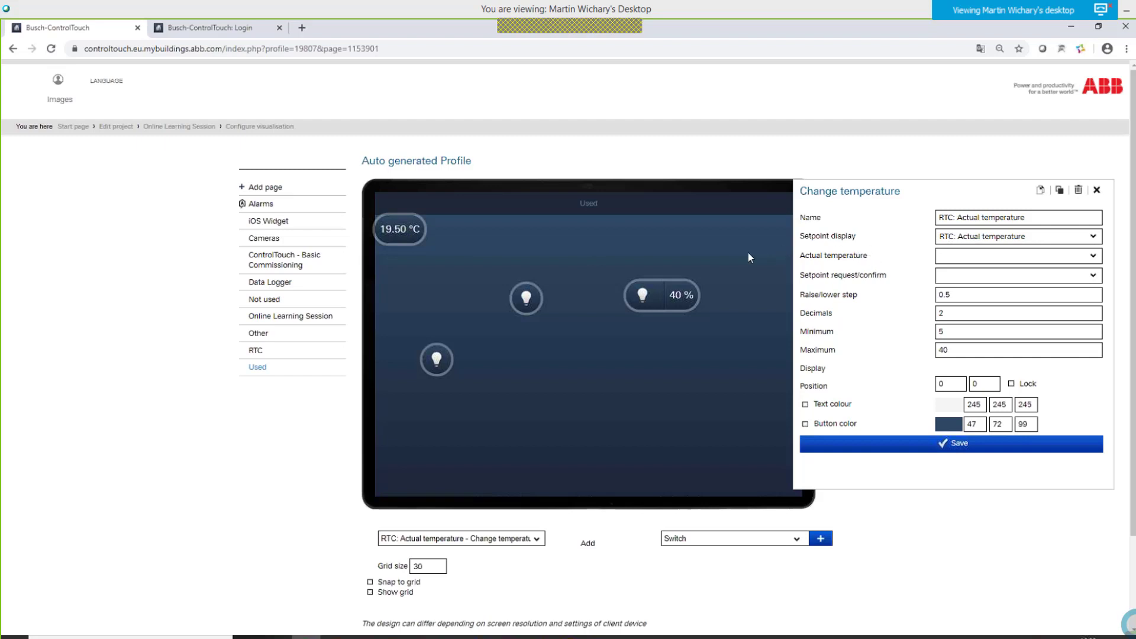
click(537, 296)
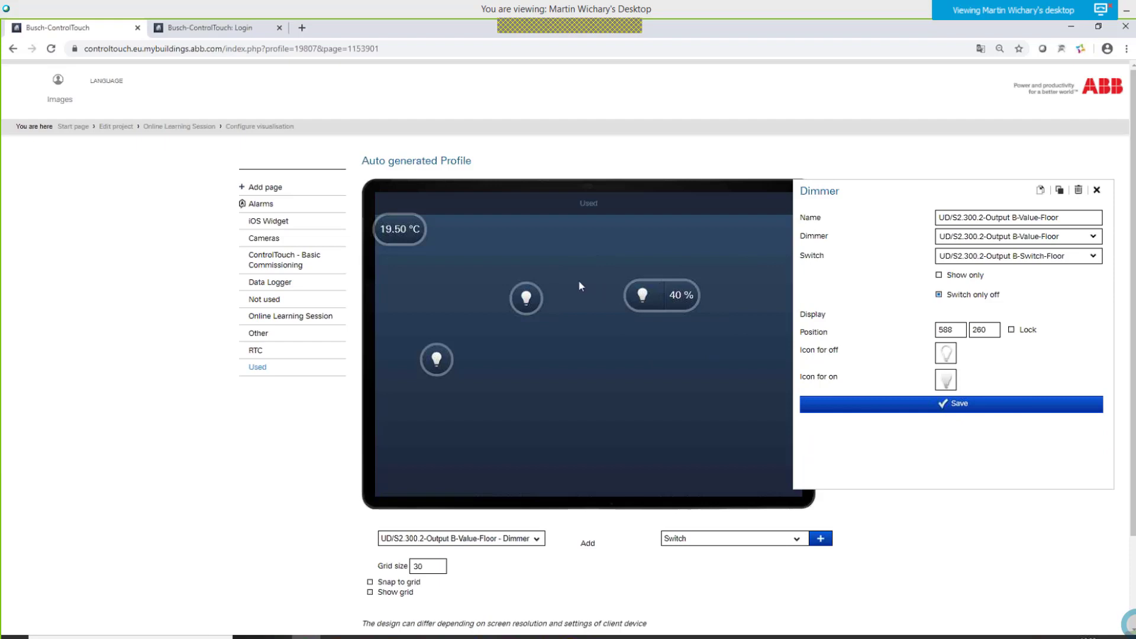
- Give the Used page the background image GuestRoom.png from the House Pics category and save it
click(584, 204)
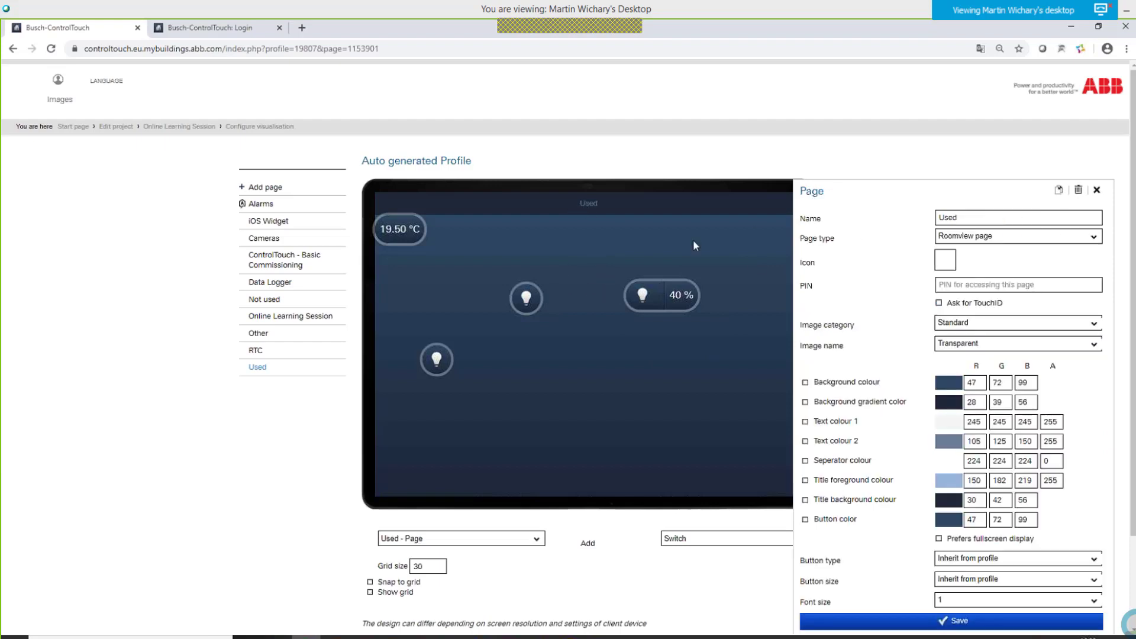
click(588, 204)
click(957, 325)
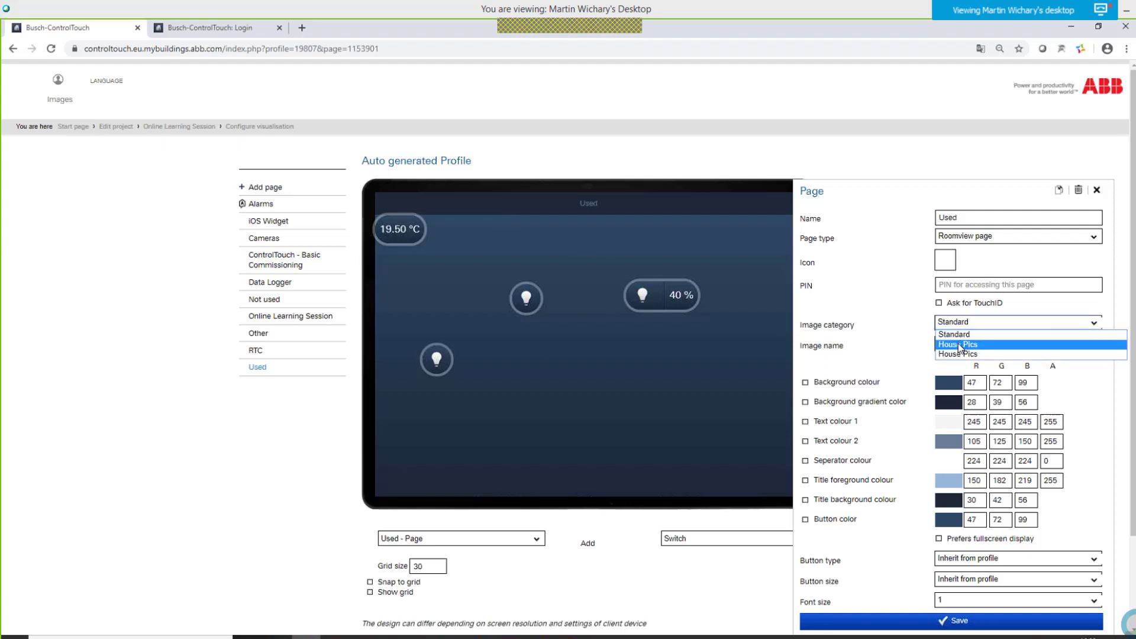
click(958, 344)
click(965, 346)
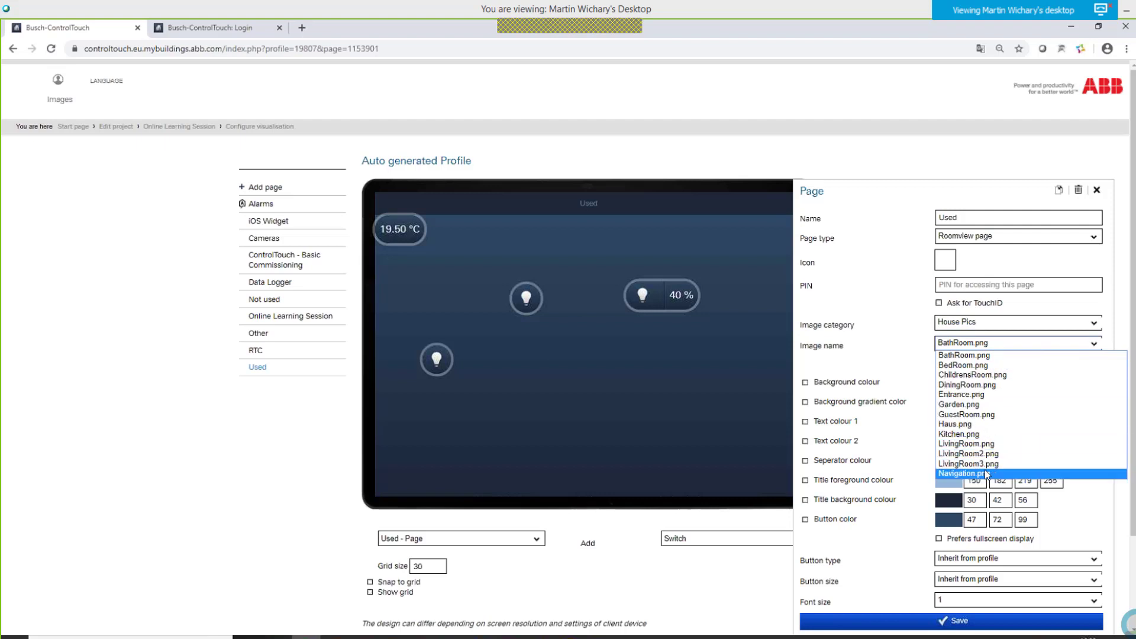
click(976, 415)
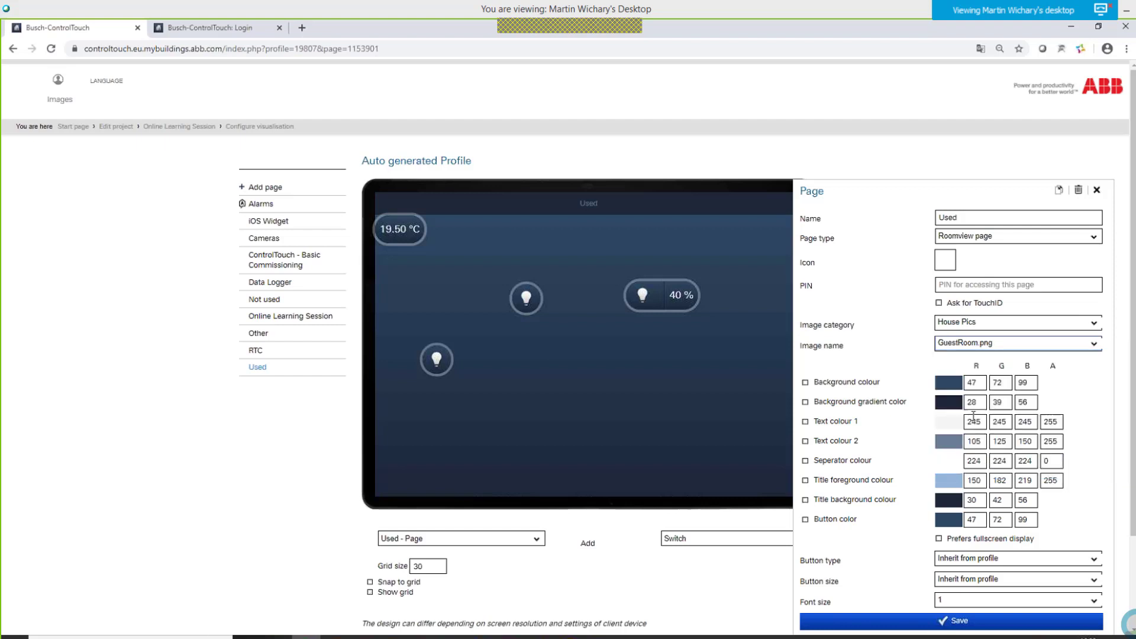
click(894, 619)
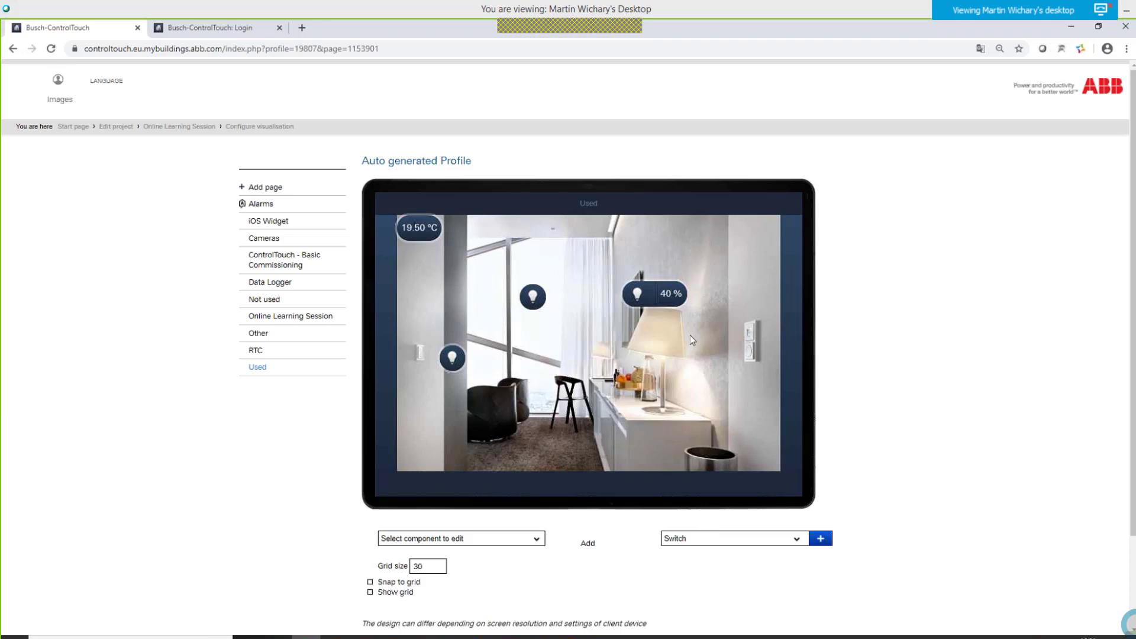
- Finish configuring the visualisation and open the Setup device stage of the Online Learning Session project
scroll(836, 286, down, 1)
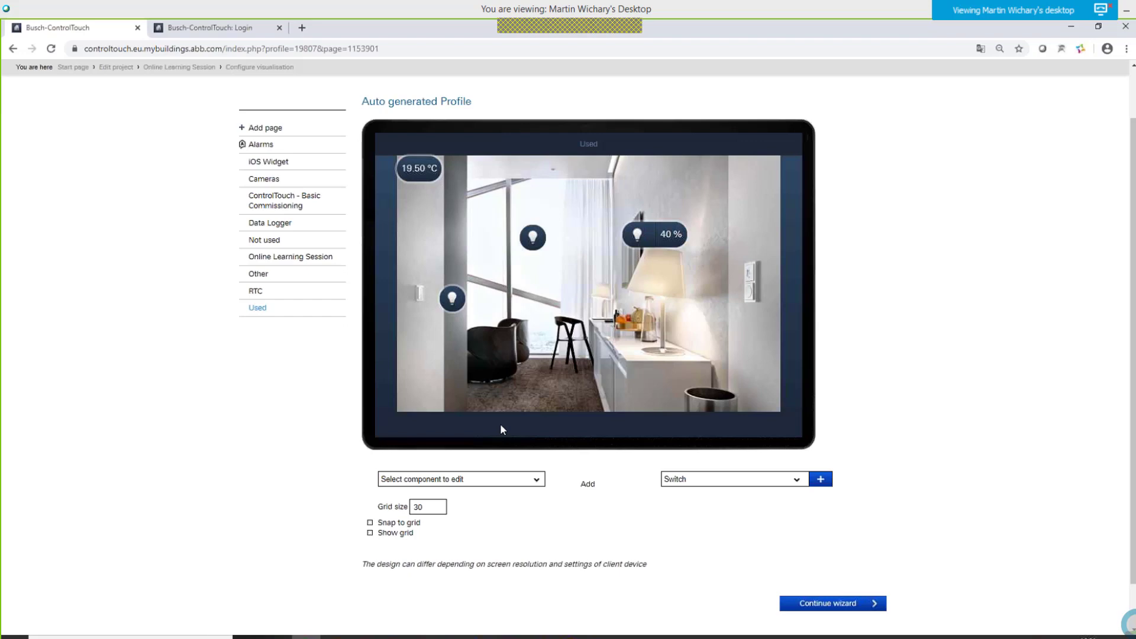
click(820, 604)
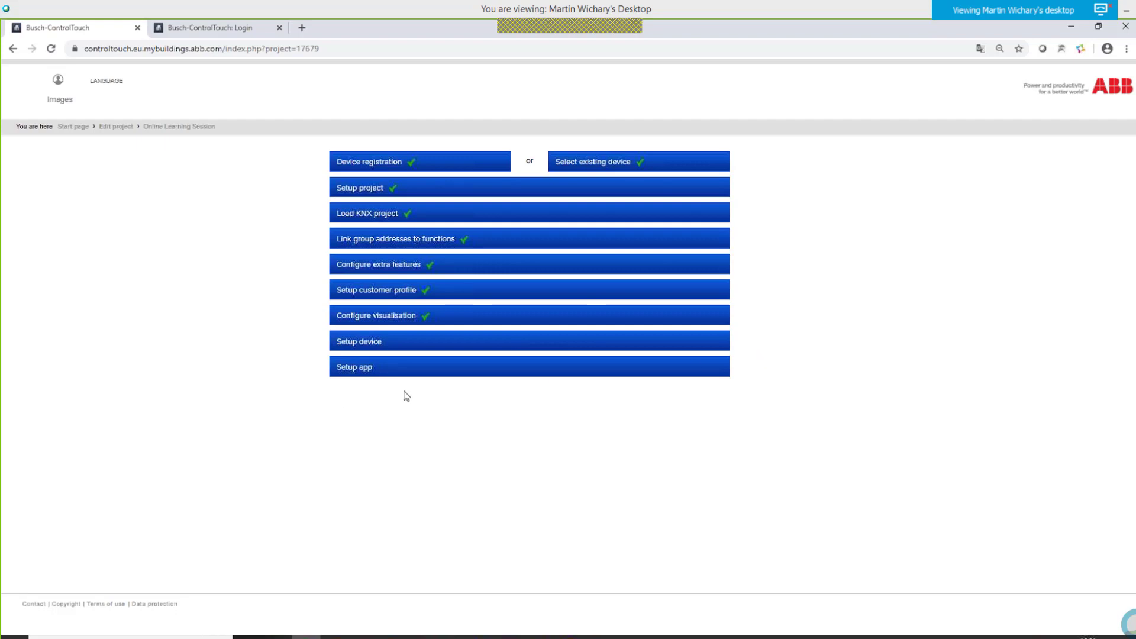
click(364, 343)
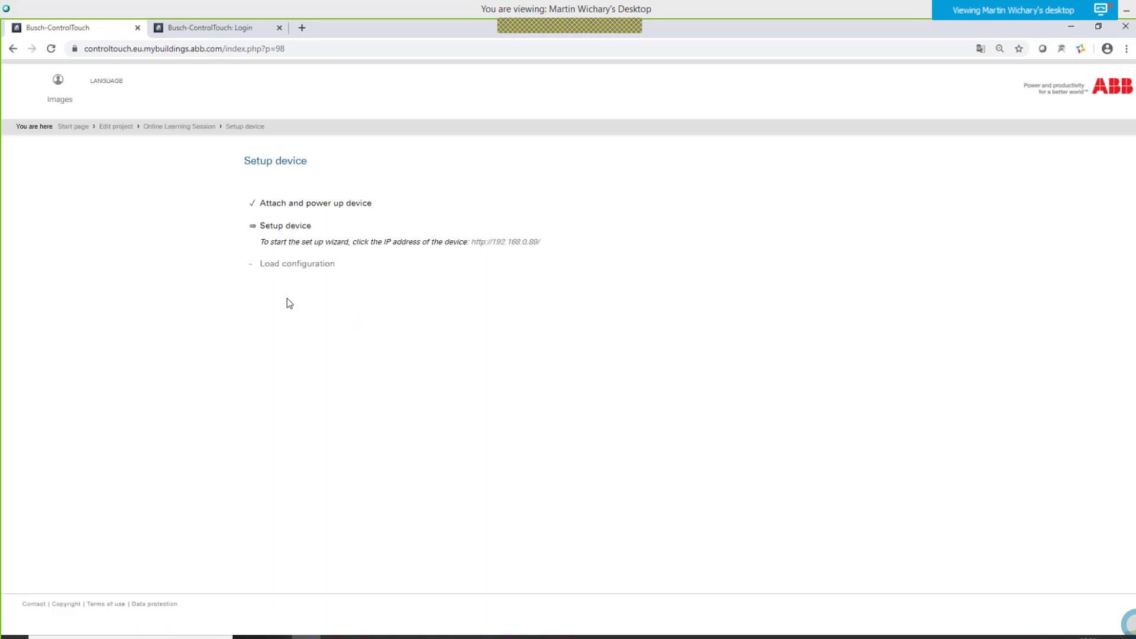
click(248, 204)
- Switch to IP Finder, open the login page of the Busch-ControlTouch at 192.168.0.89 and close the older login page
click(1071, 28)
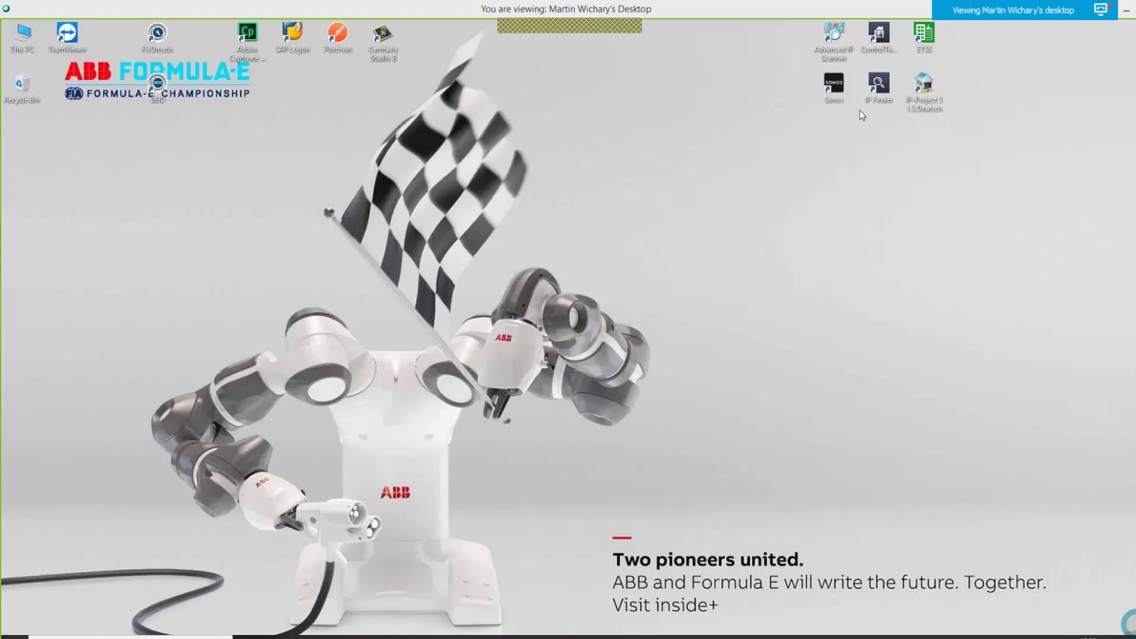
click(878, 87)
double_click(887, 88)
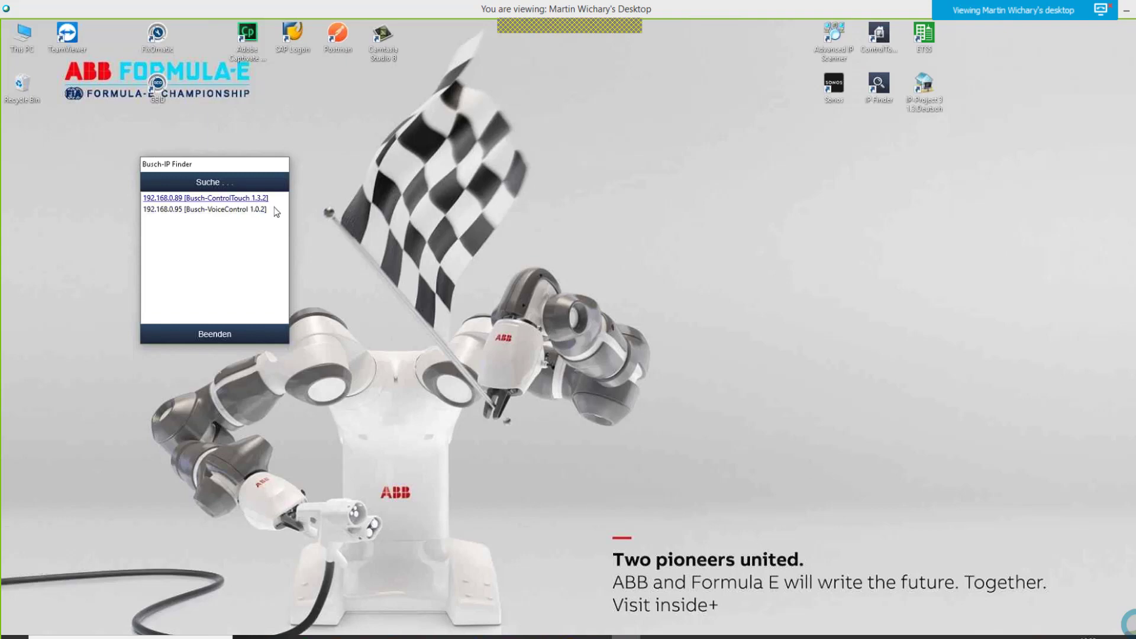
click(241, 201)
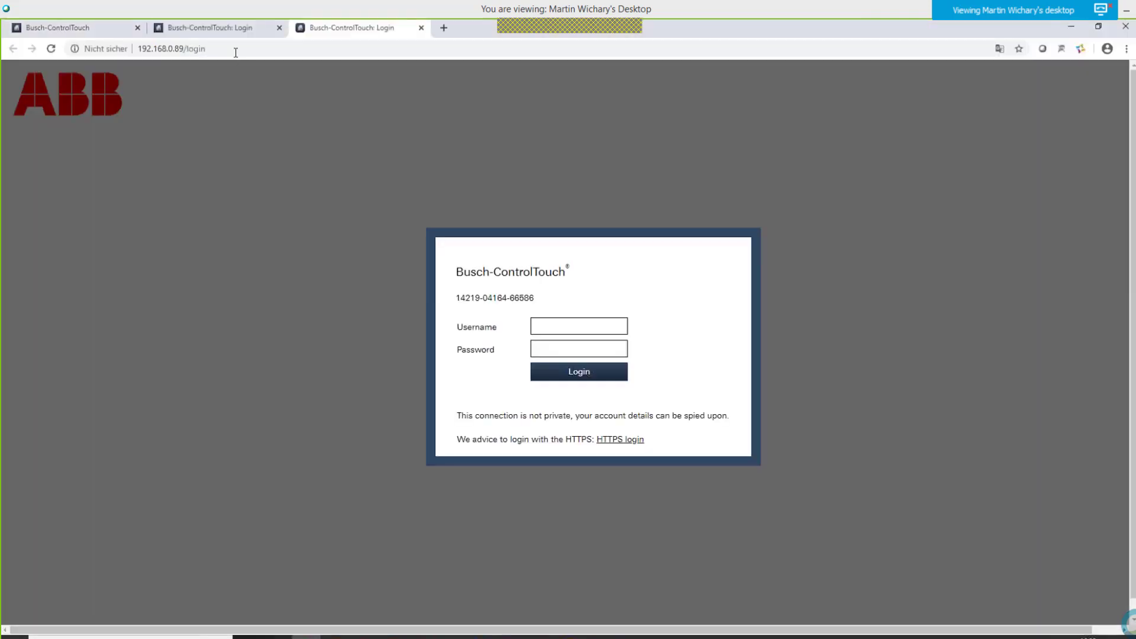
middle_click(224, 28)
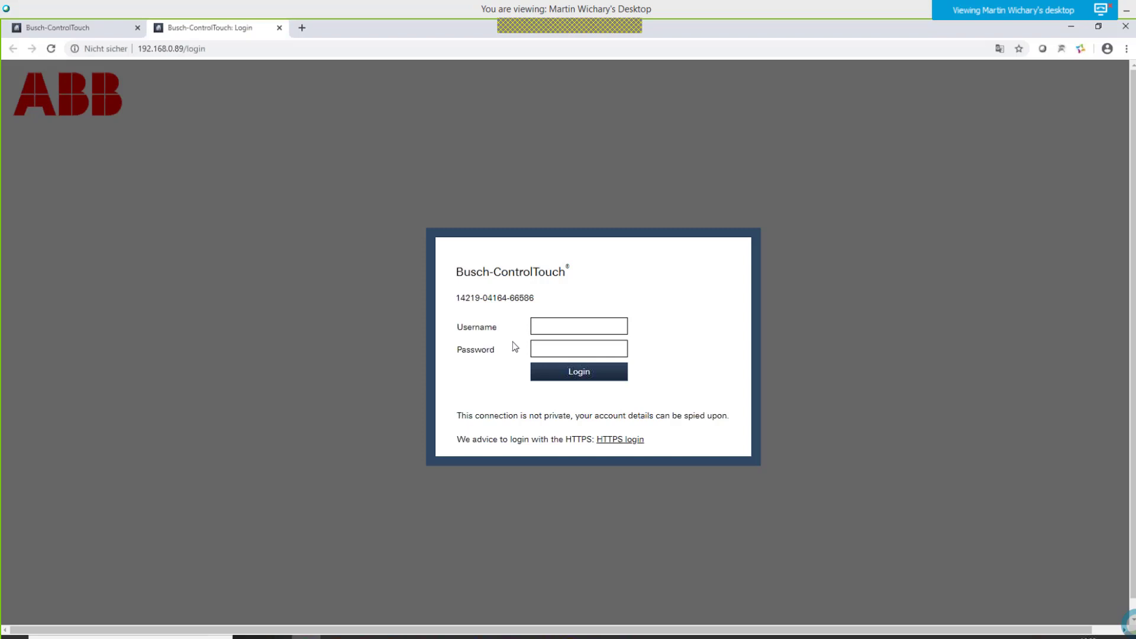
- Log in to the ControlTouch device as Installer with the account password
click(549, 325)
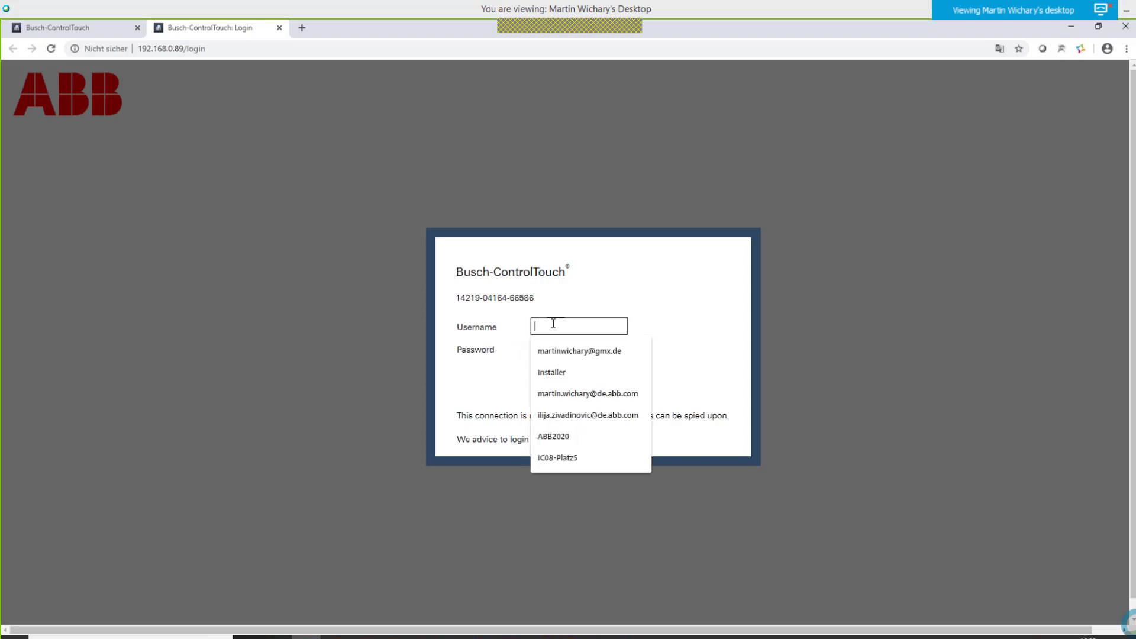
click(544, 373)
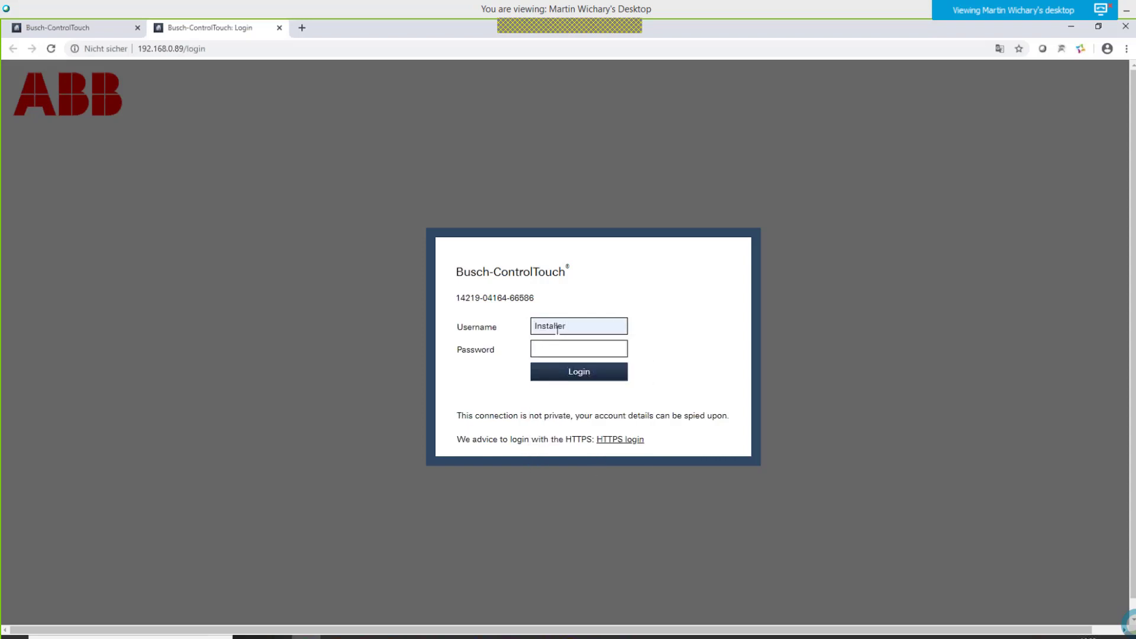
click(559, 349)
text(*****)
click(579, 374)
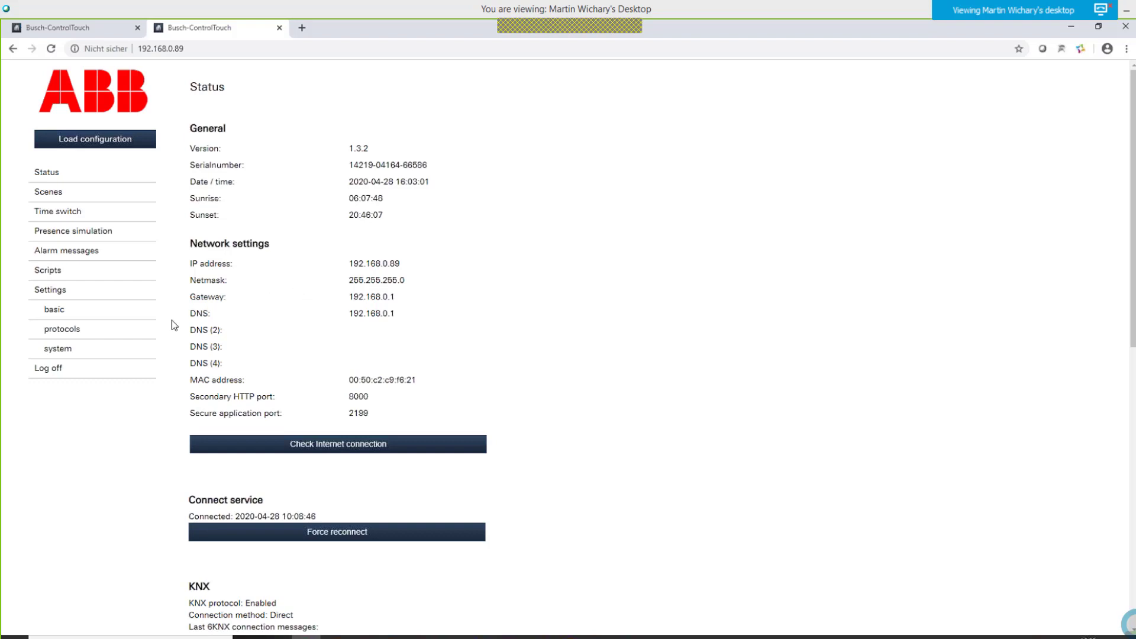
- Activate the user log for General, Scenes, Actions and Scripts in the device's basic settings and apply it
click(54, 313)
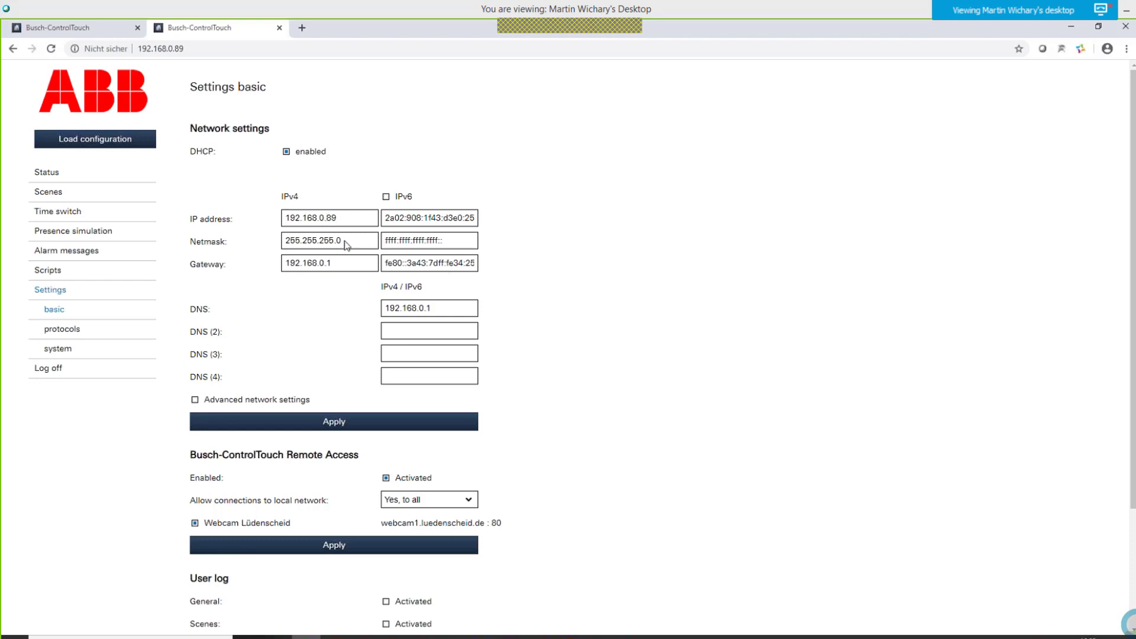
scroll(246, 295, down, 2)
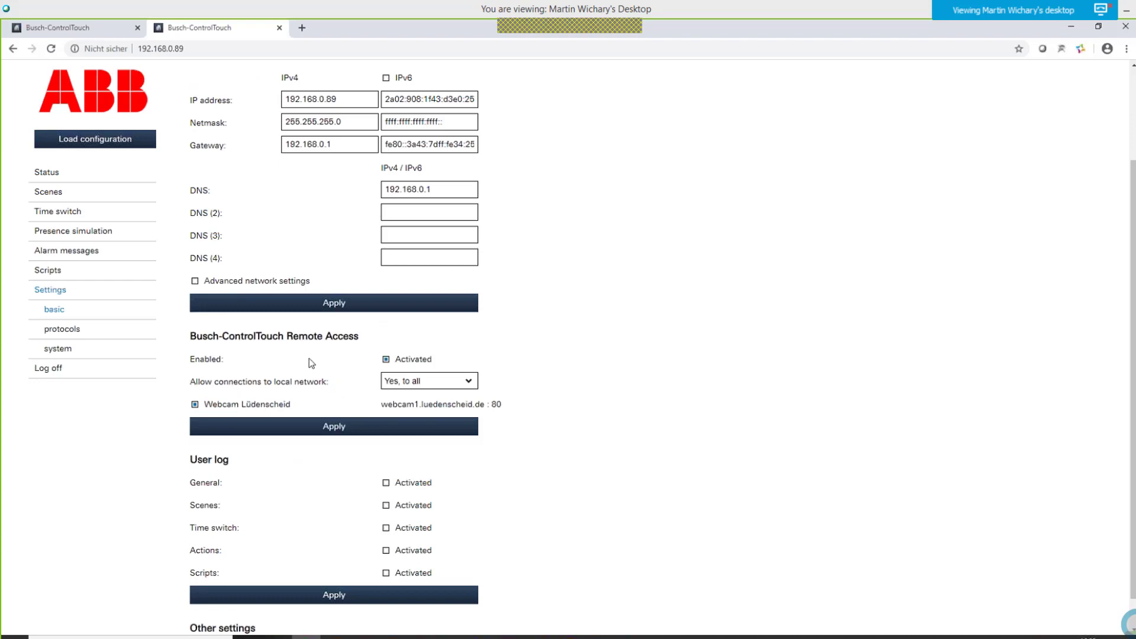
scroll(270, 363, down, 1)
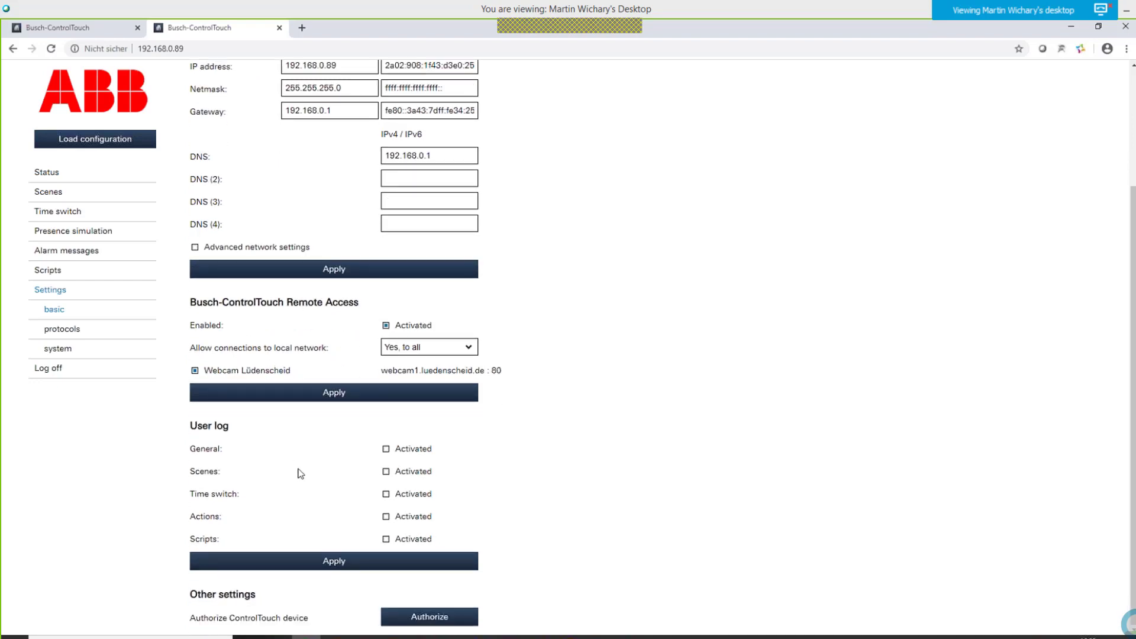
click(386, 449)
click(385, 472)
click(386, 517)
click(386, 539)
click(354, 561)
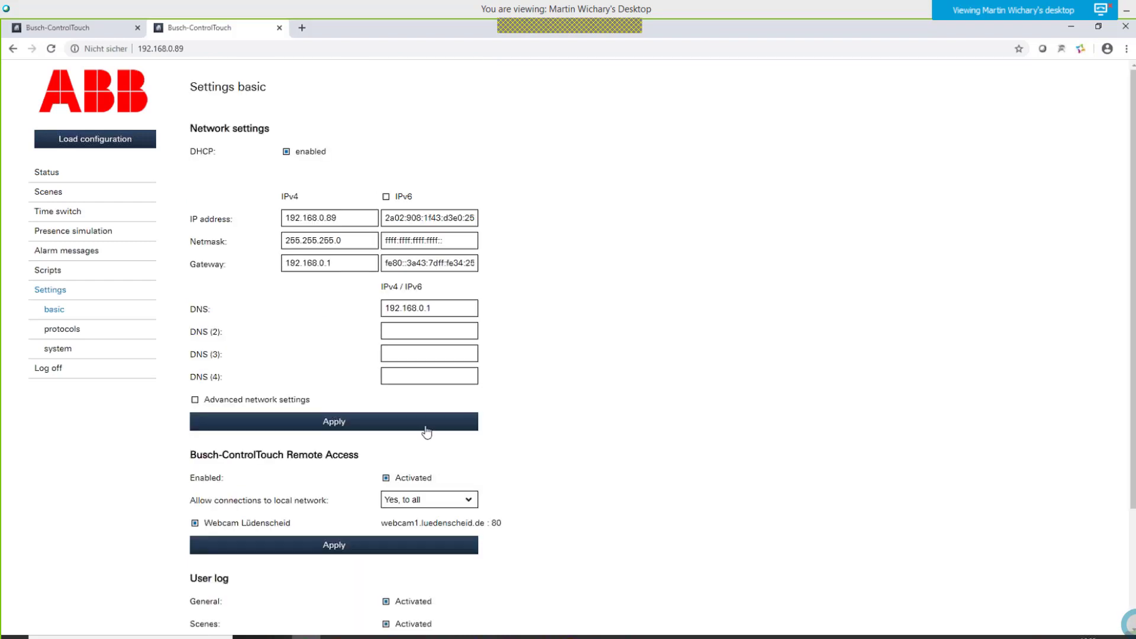
- Check the system and protocol settings, trying KNXnet/IP as the KNX connection method and setting it back to Direct
click(60, 351)
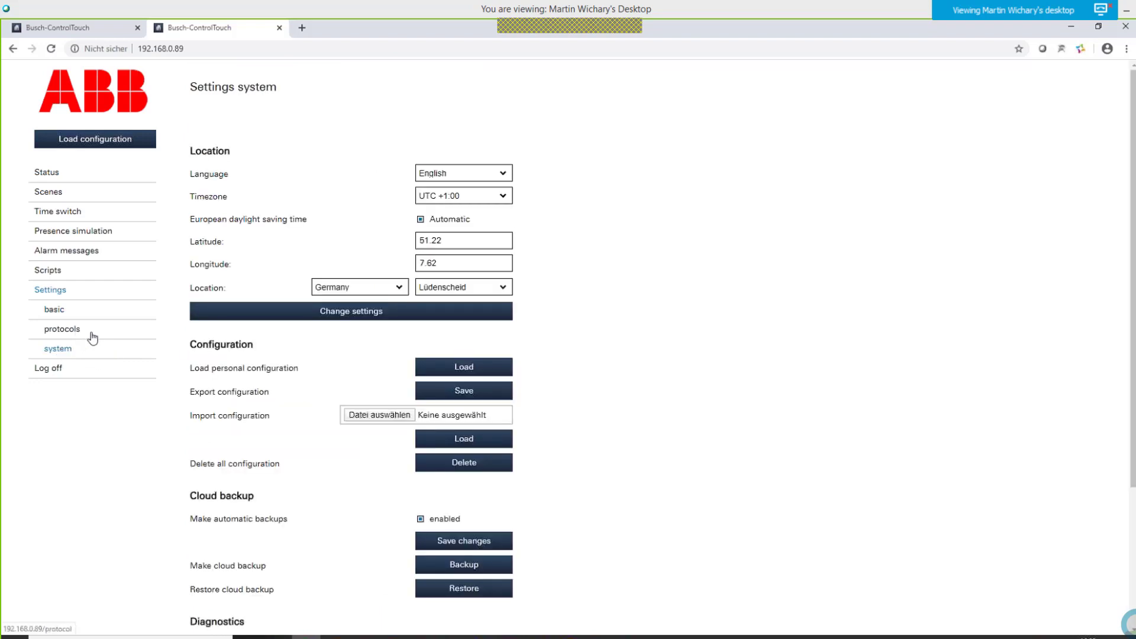
click(72, 329)
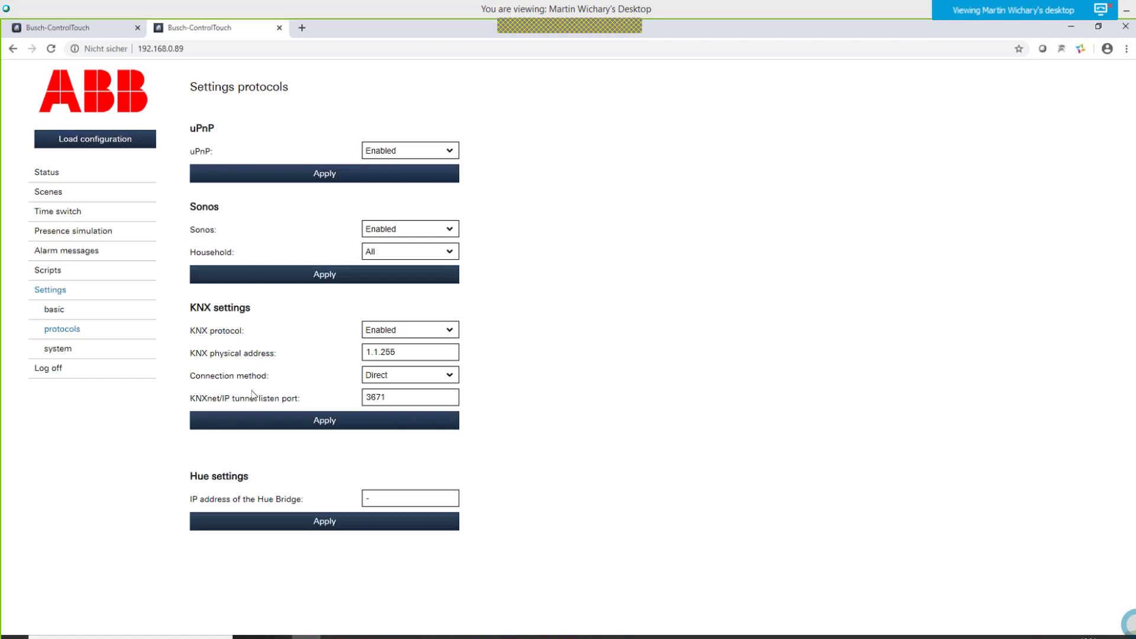
click(387, 378)
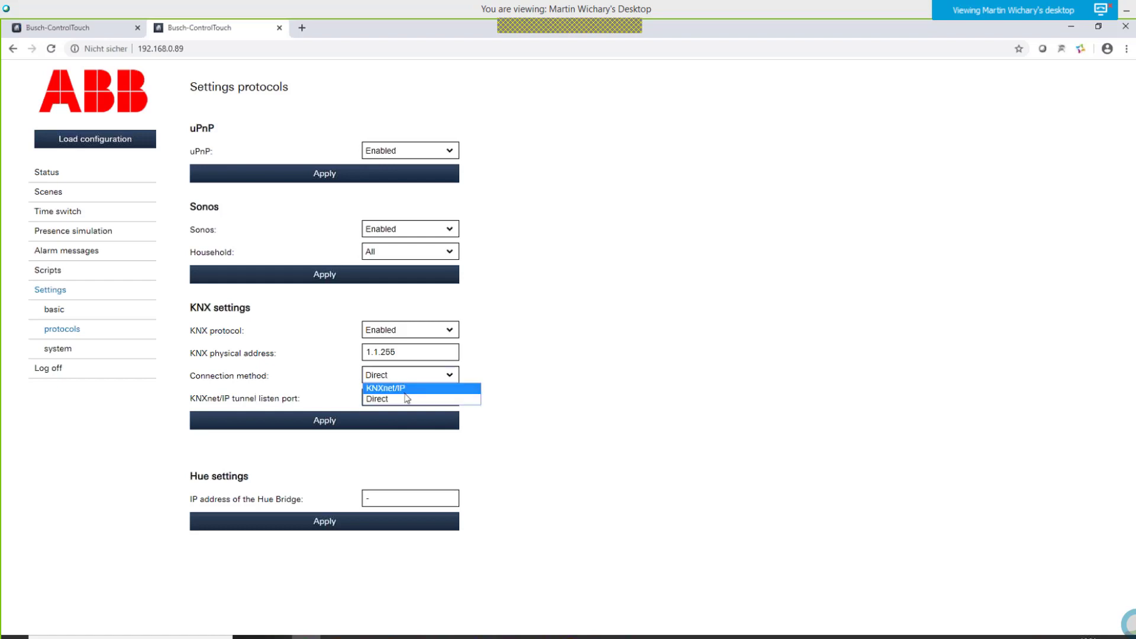
click(408, 390)
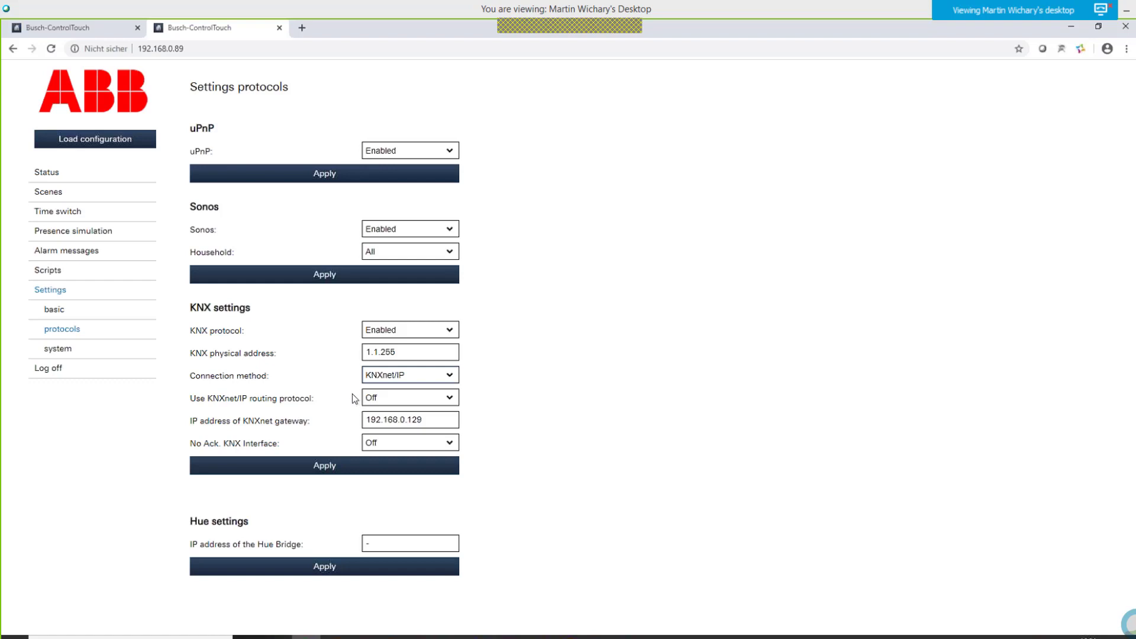
click(375, 375)
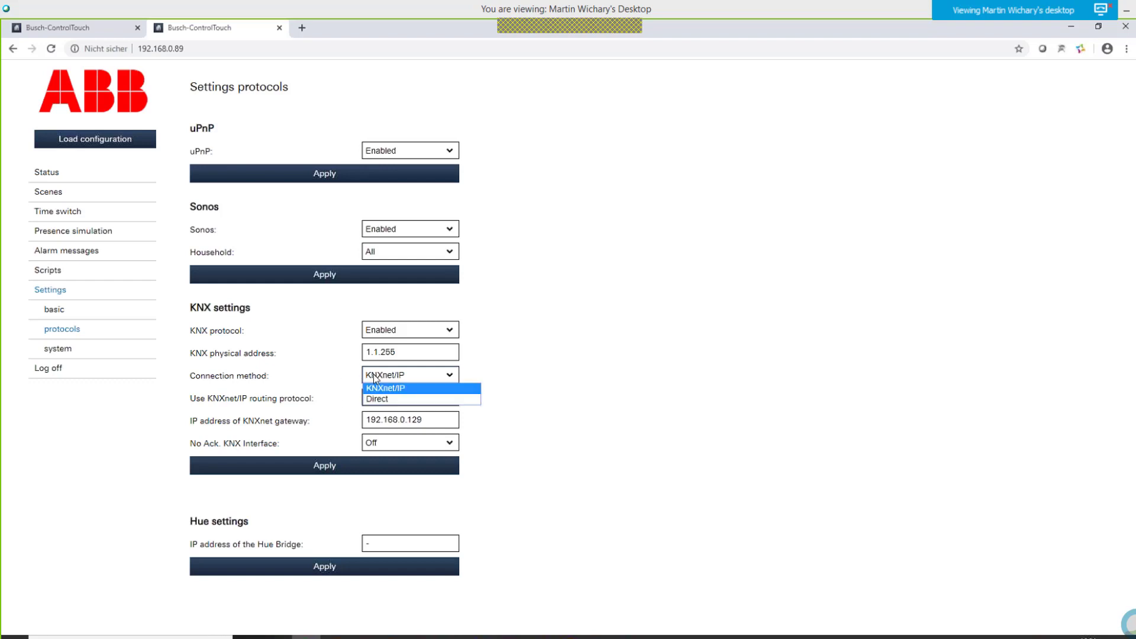
click(386, 399)
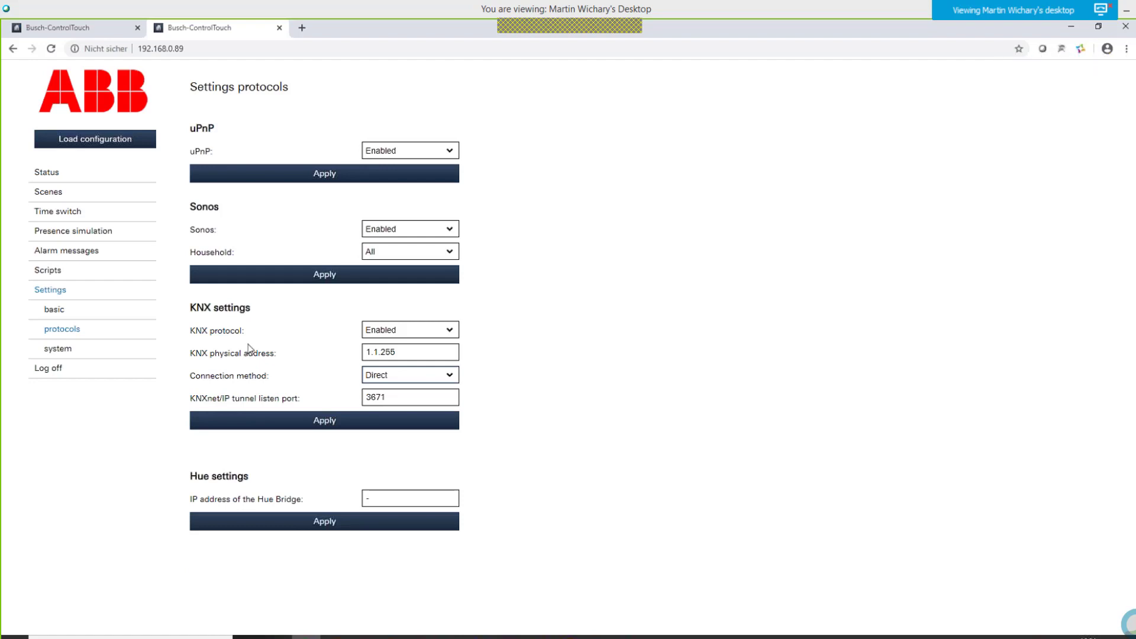
- Return to the device status and load the project configuration onto the ControlTouch
click(52, 175)
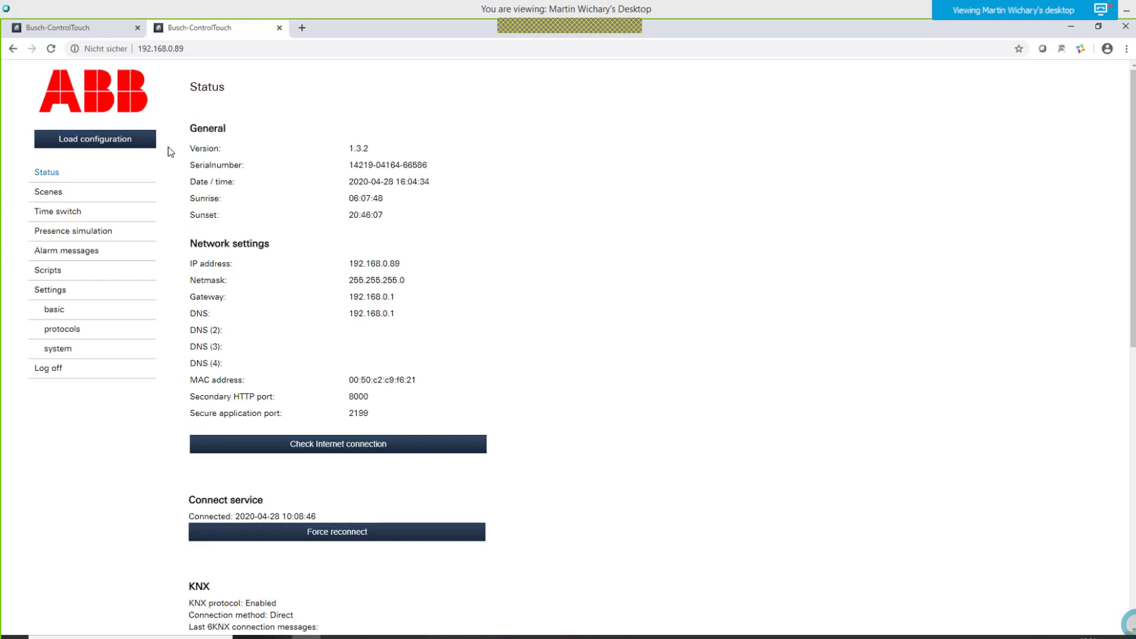
click(95, 139)
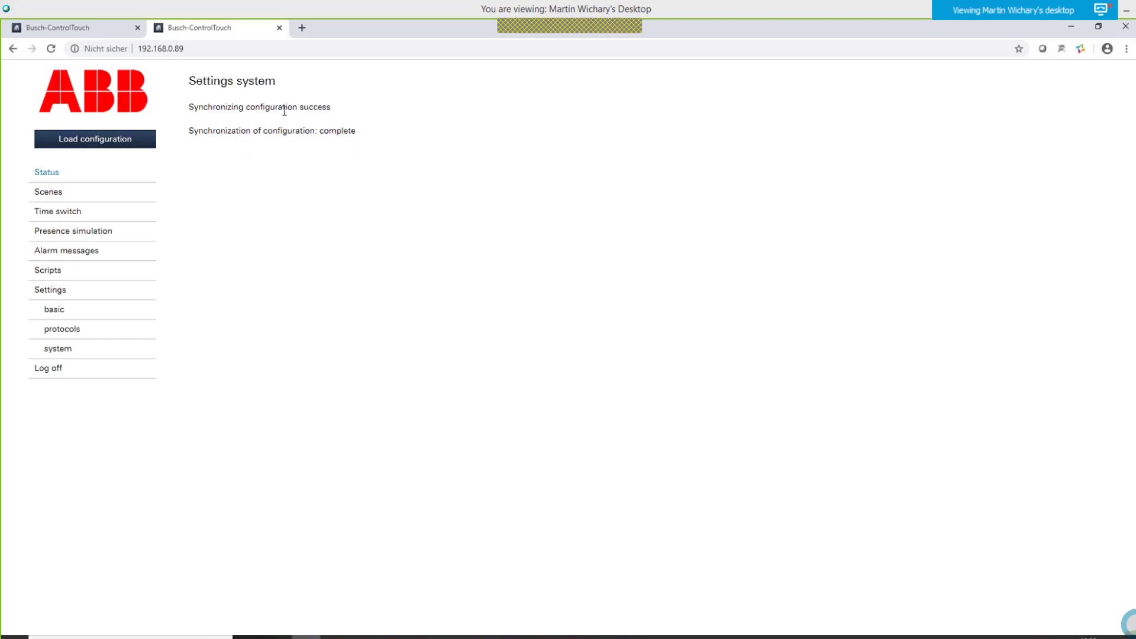
- Return to the online project, continue the wizard to the app setup, choose Installer as the username for the QR code and finish
click(80, 29)
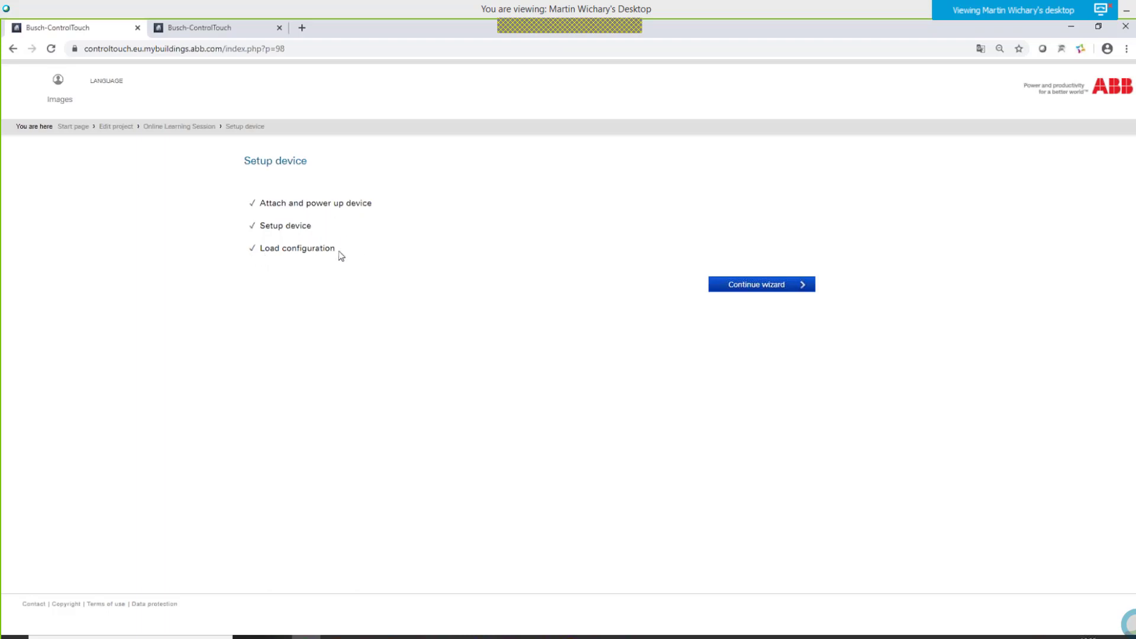
click(750, 286)
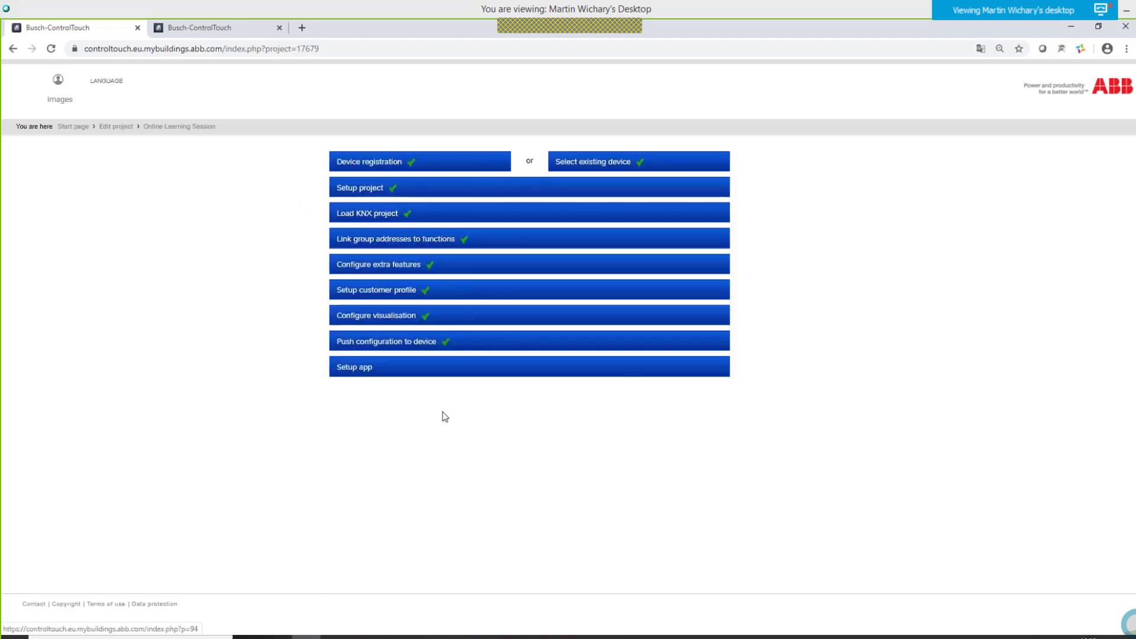
click(353, 372)
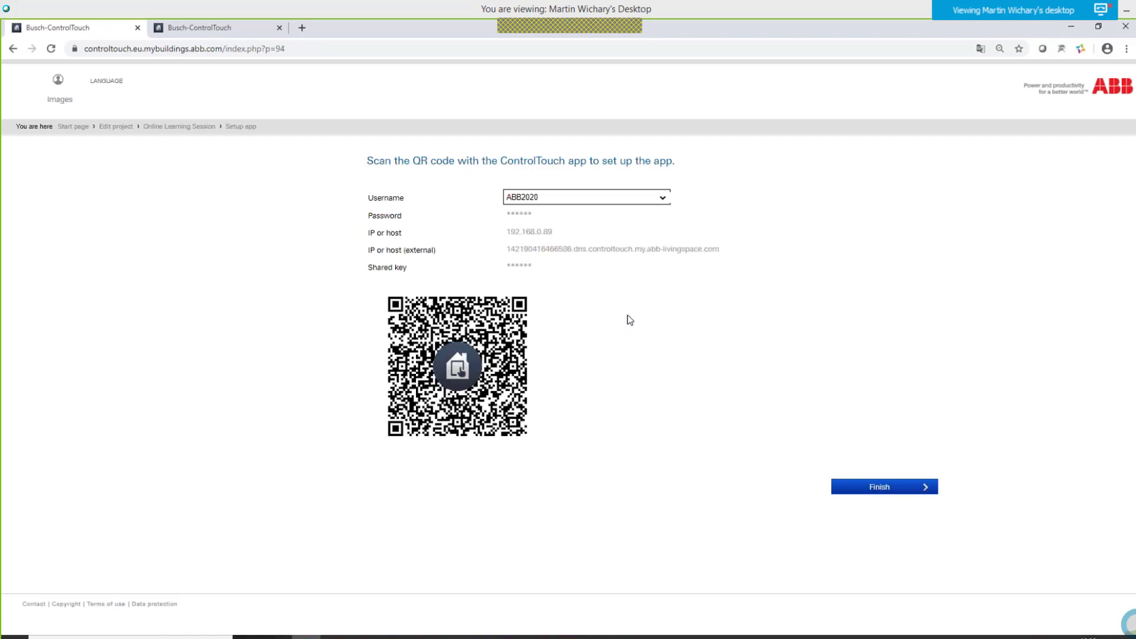
click(549, 197)
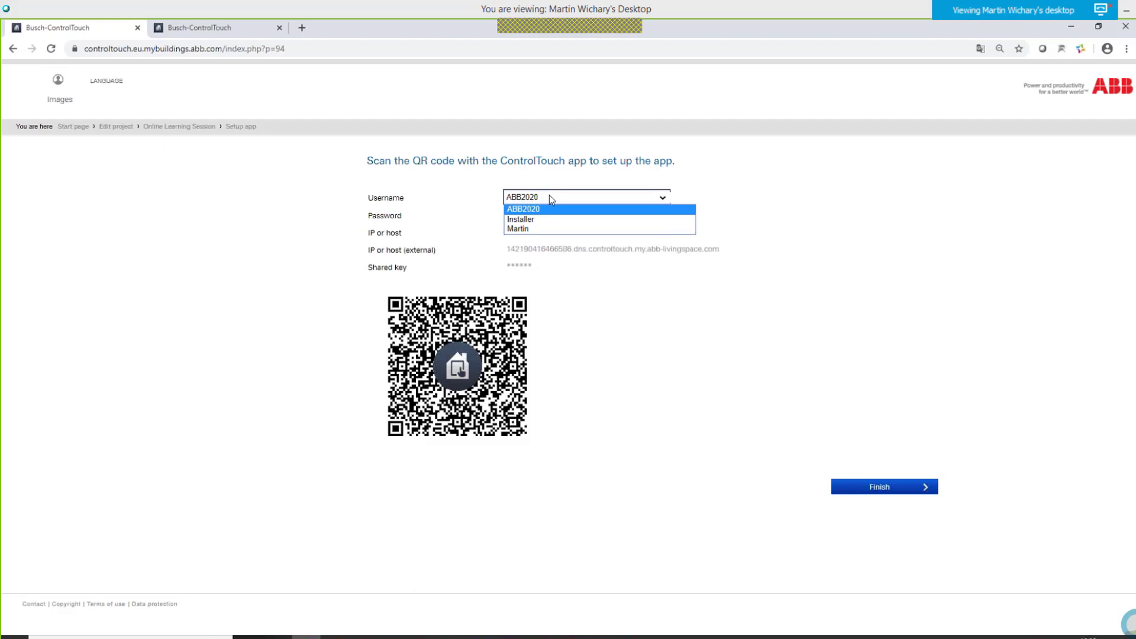
click(529, 219)
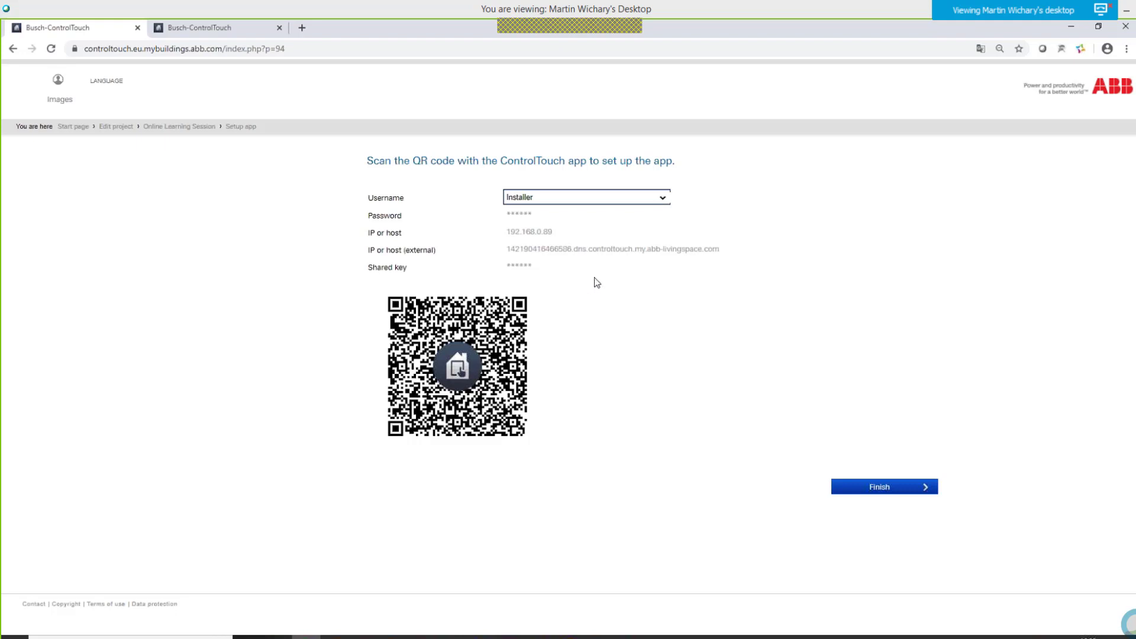
click(875, 488)
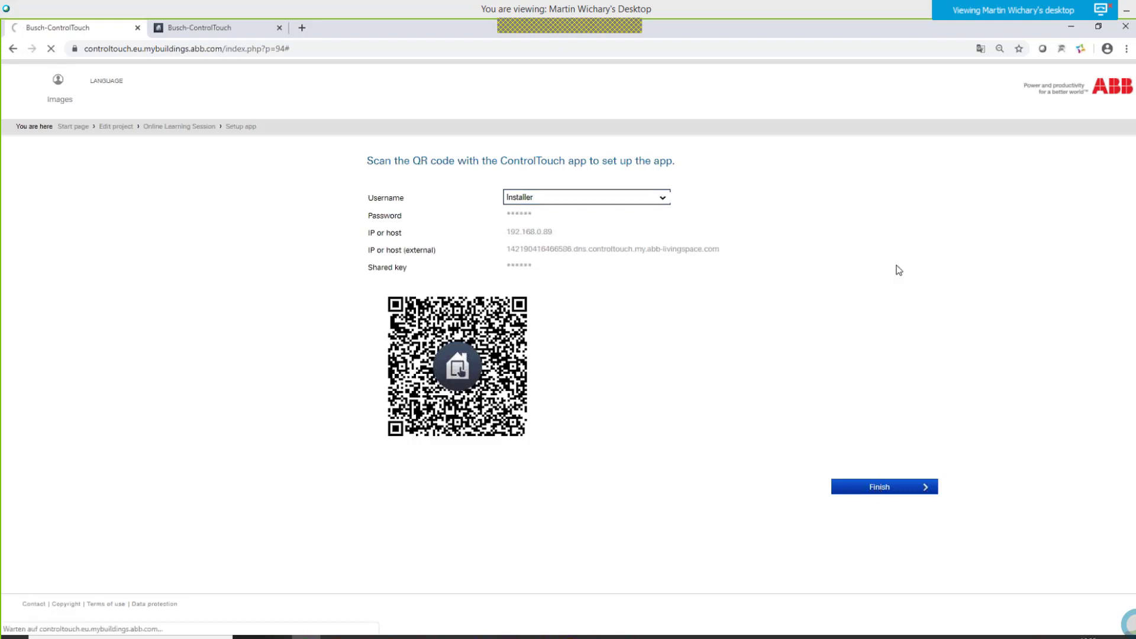
- Minimise the browser, start the Busch-ControlTouch desktop app and show it full screen
click(1072, 28)
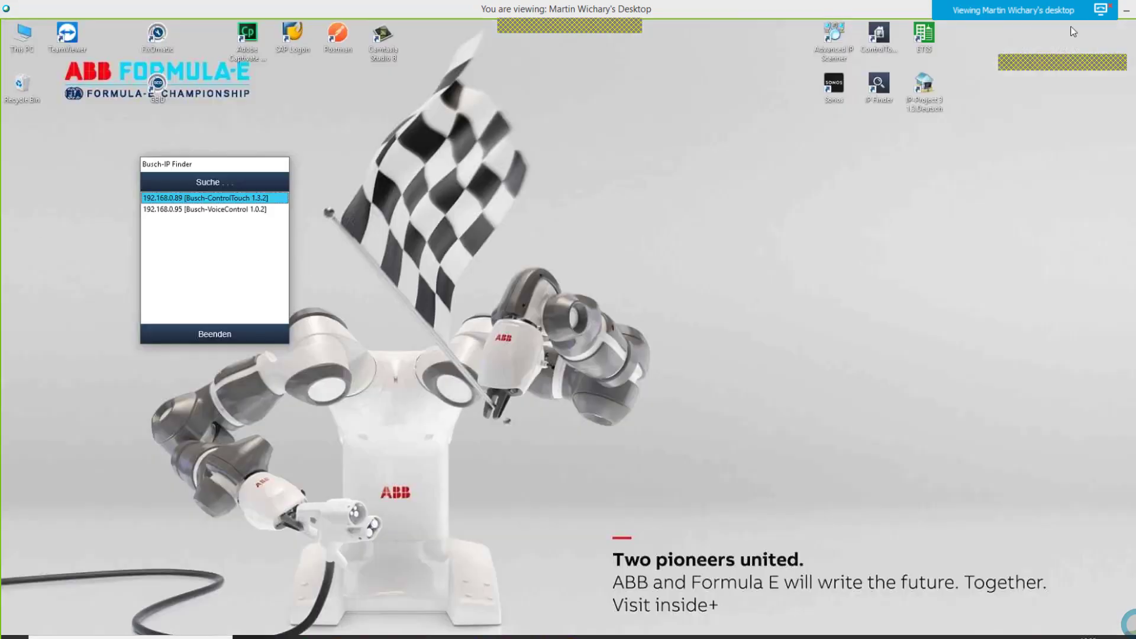
double_click(880, 37)
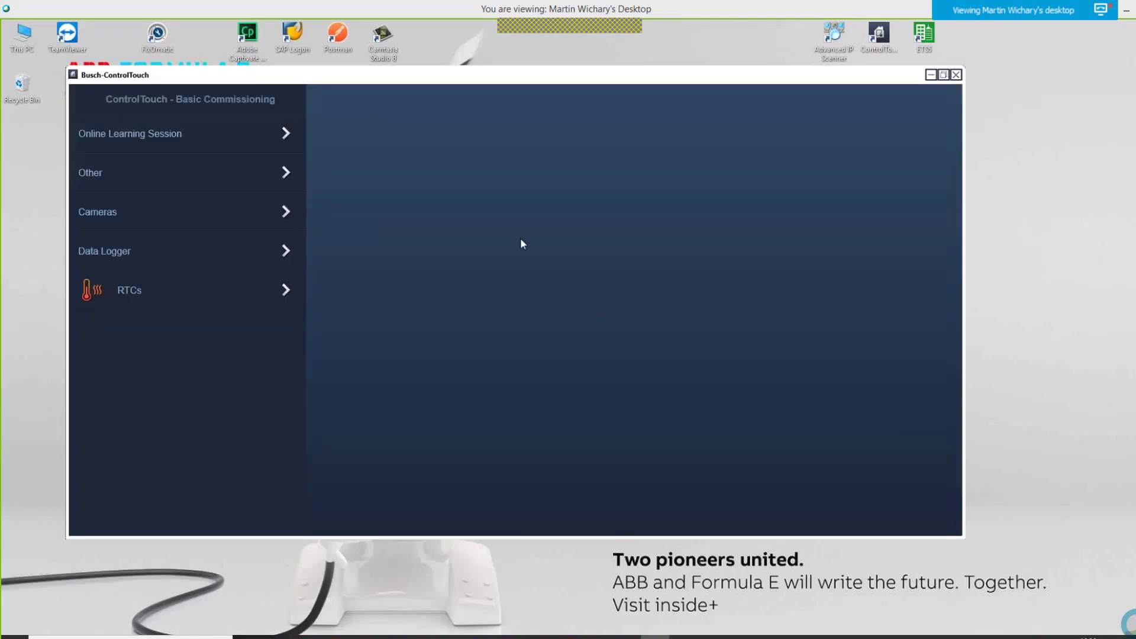
double_click(552, 77)
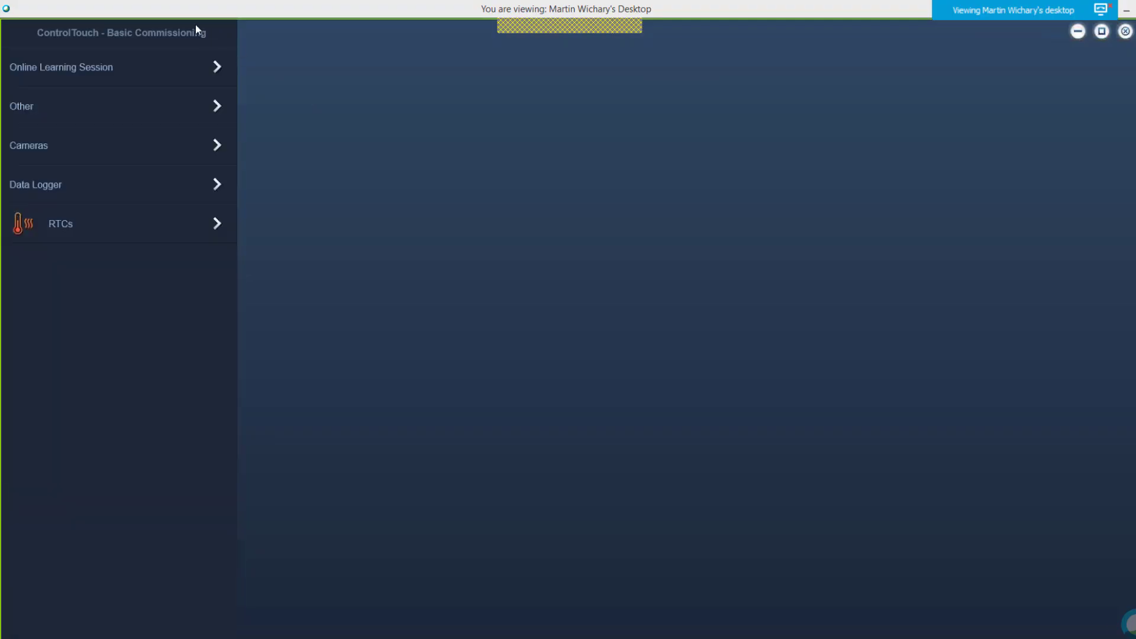
- Refresh the profile list of the KNX-Training account in the app settings and load the Auto generated Profile
mouse_move(195, 28)
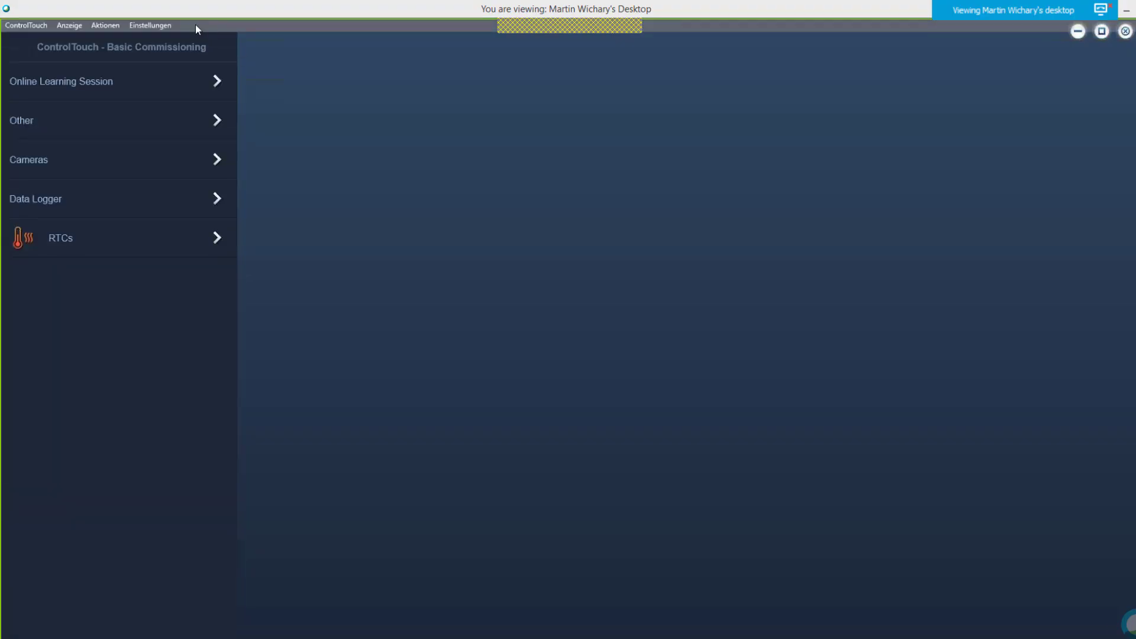
click(151, 25)
click(154, 27)
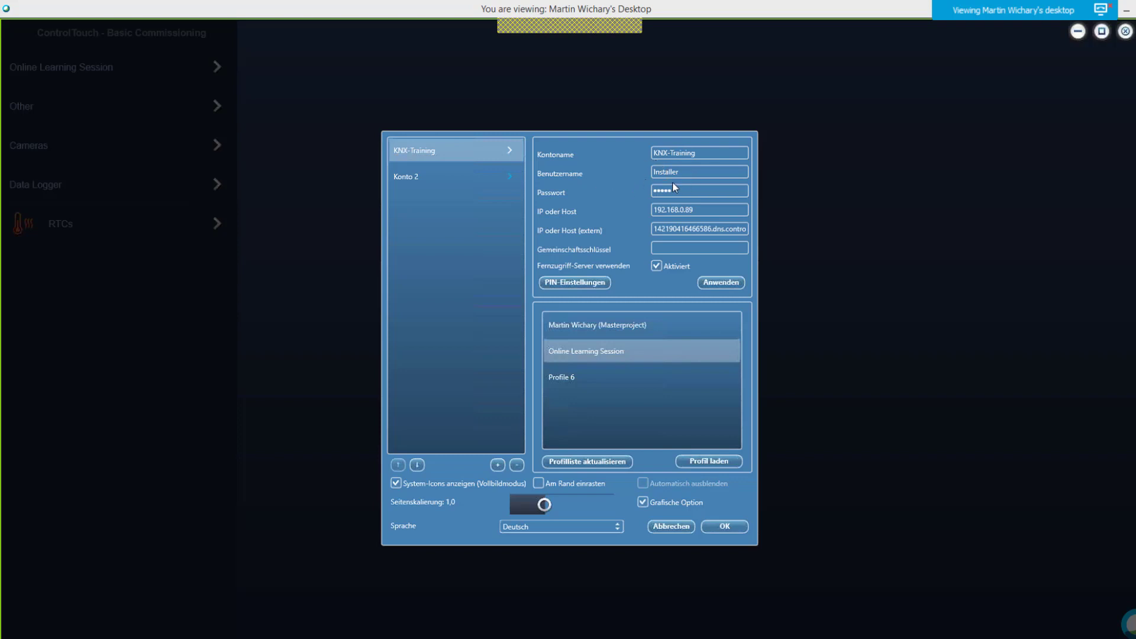
click(609, 463)
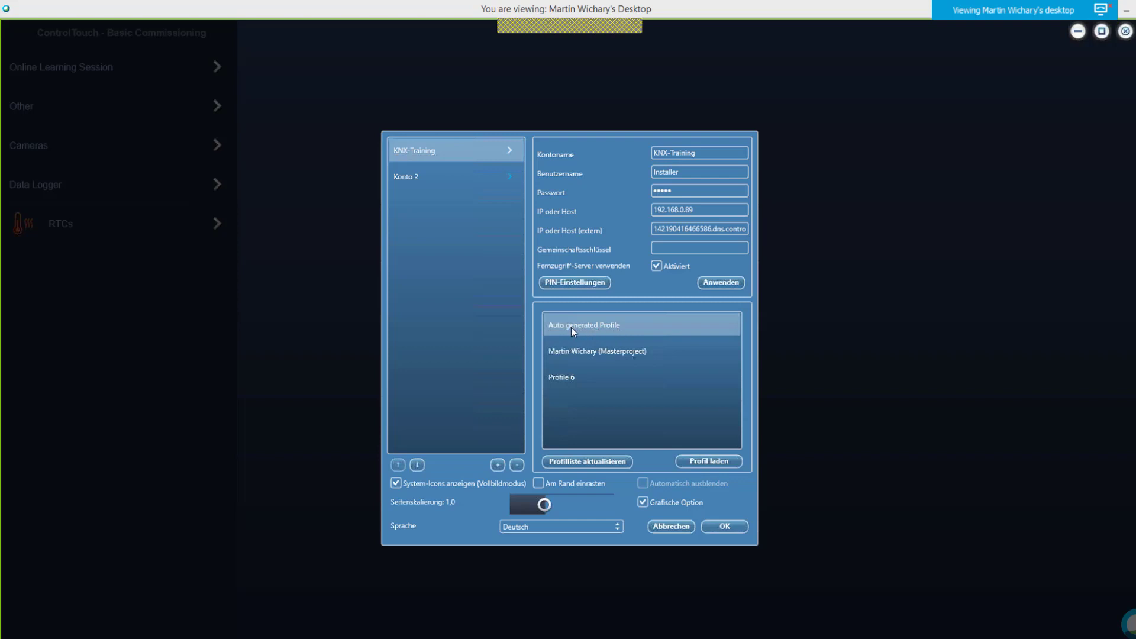
click(698, 463)
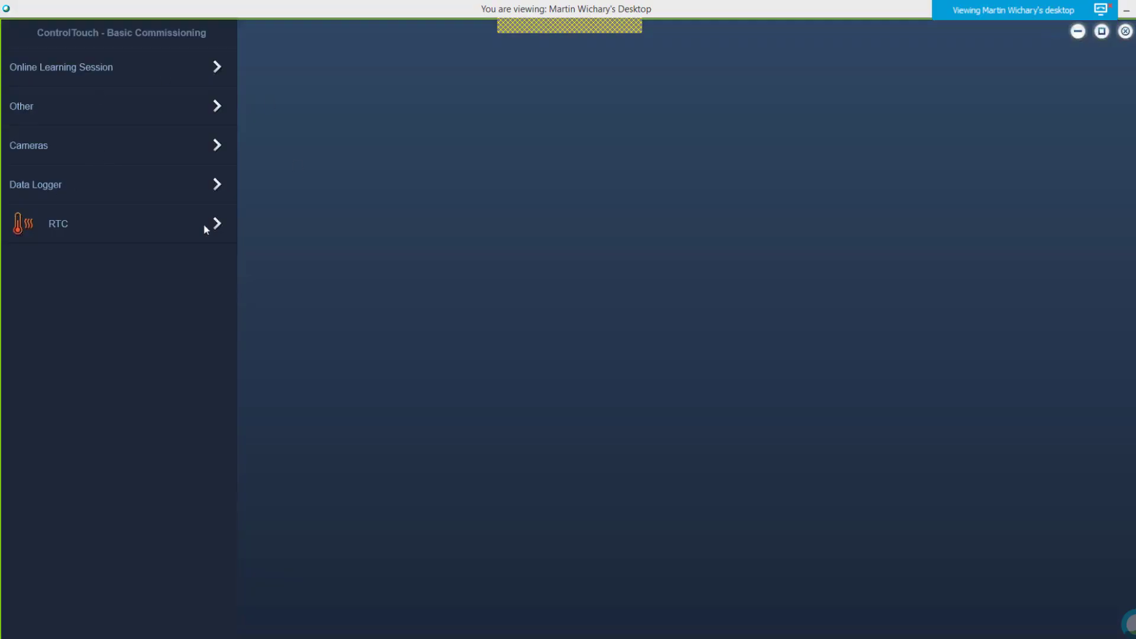
- Check the Data Logger, Cameras and RTC pages of the loaded visualisation
click(78, 187)
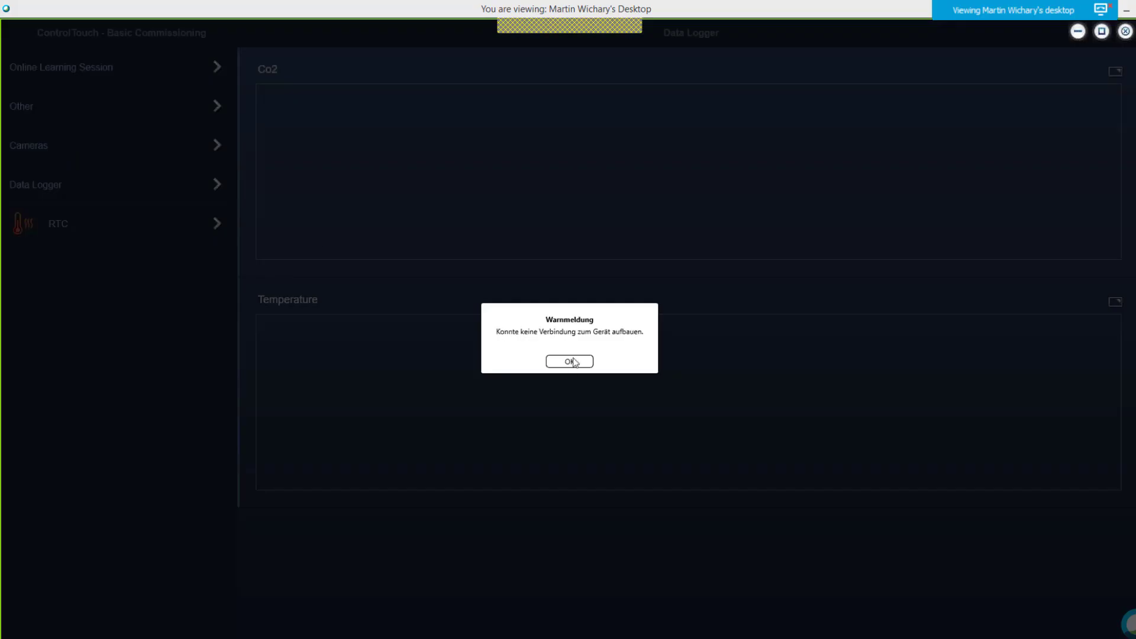
click(573, 360)
click(100, 159)
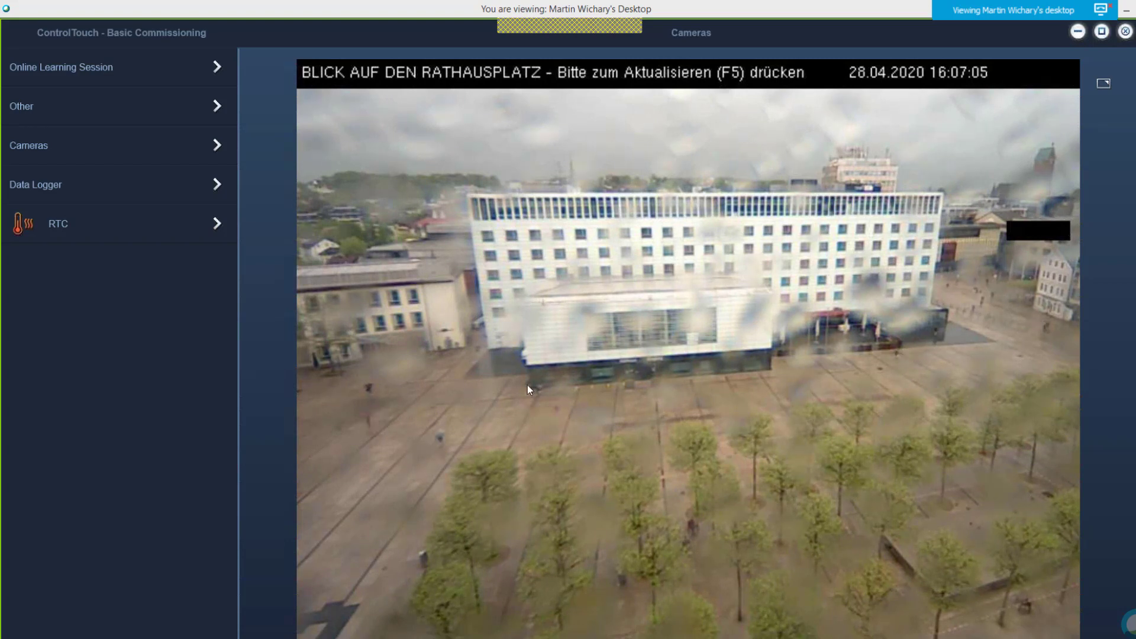
click(126, 227)
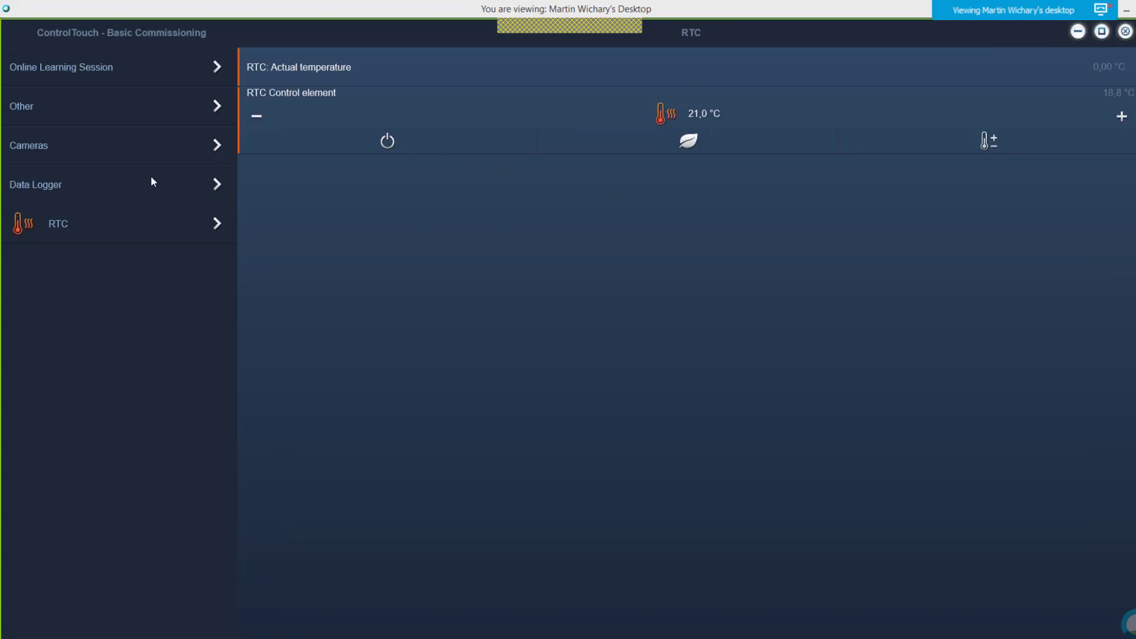
- Open the Used page of Online Learning Session, switch the dimmable lamp on and off, turn off the pillar light and return to the main level
click(52, 70)
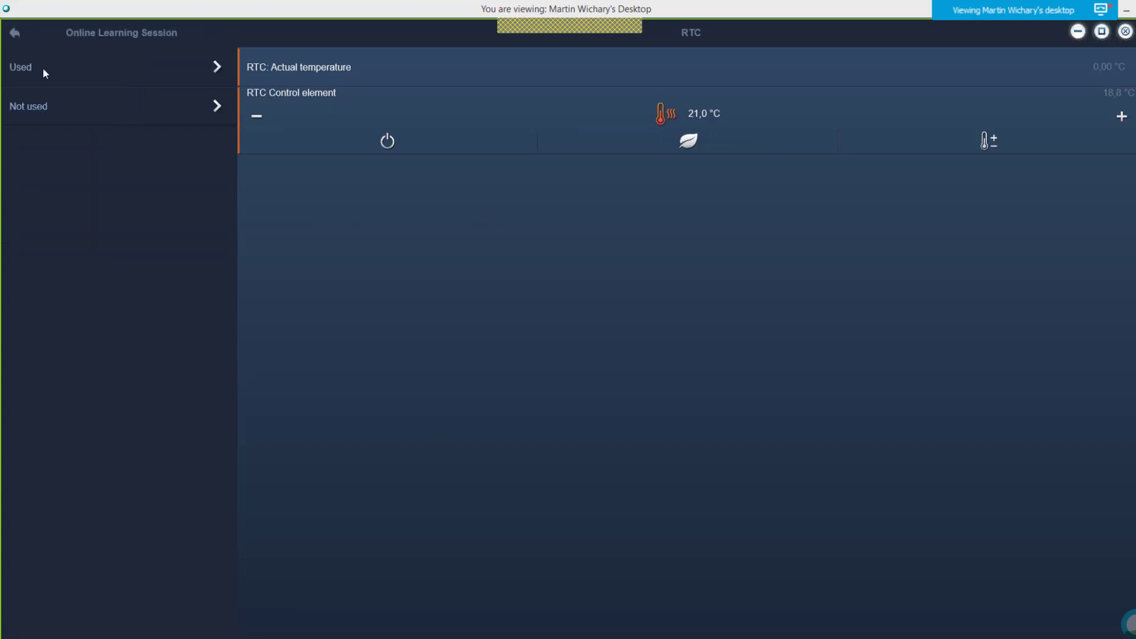
click(43, 71)
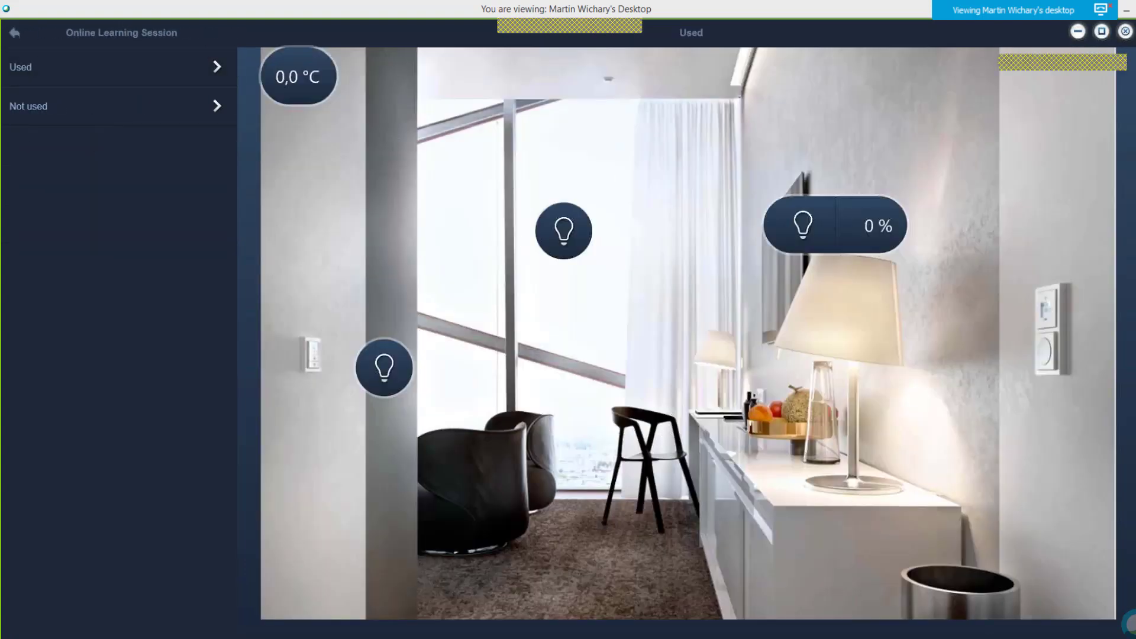
click(800, 228)
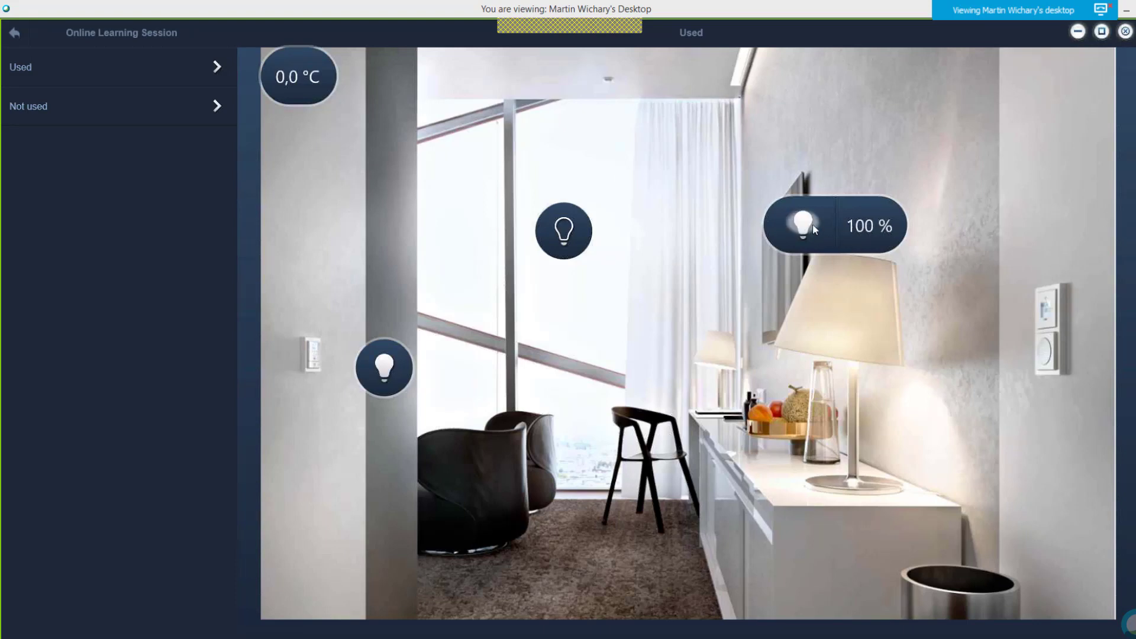
click(809, 225)
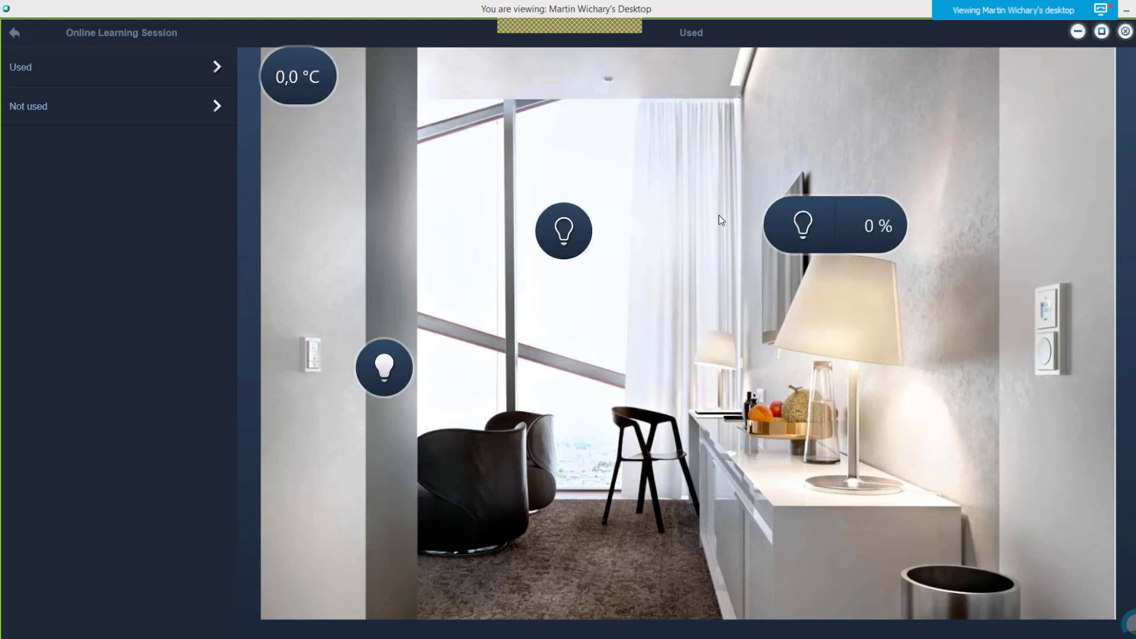
click(391, 346)
click(17, 33)
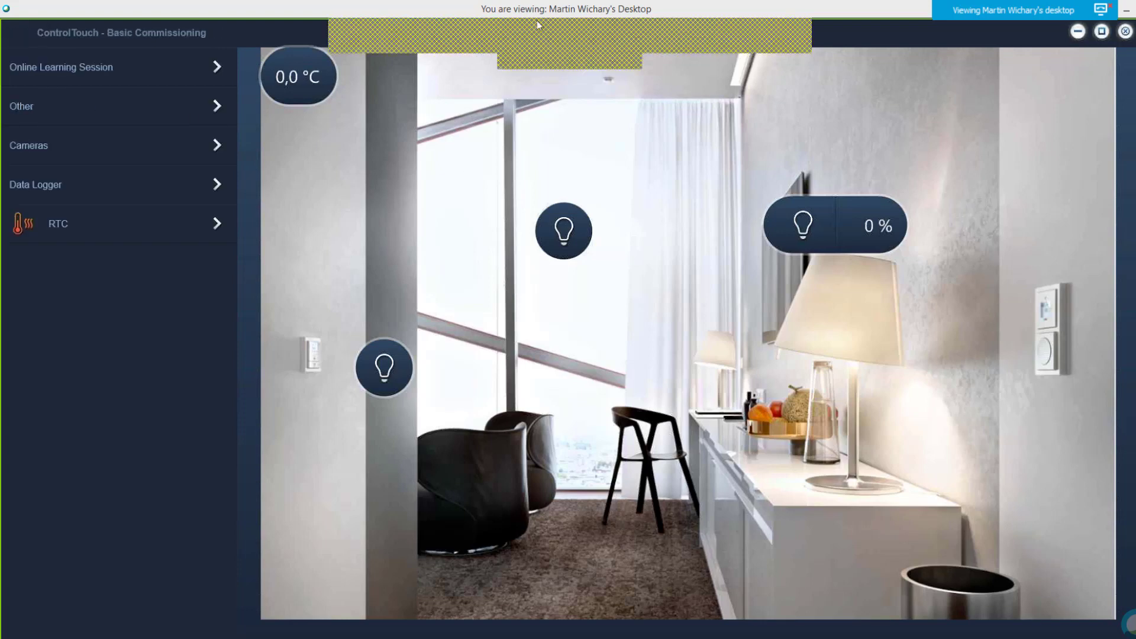